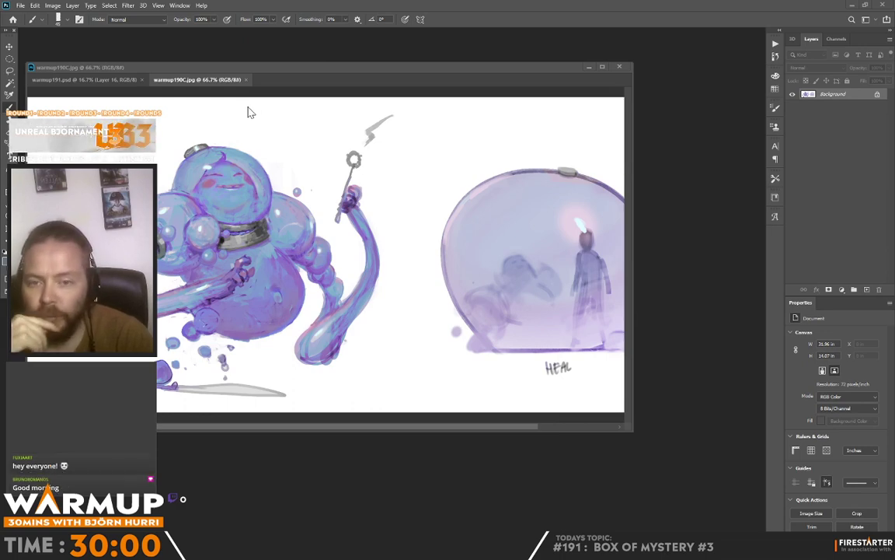
- Reposition the warmup190C.jpg window and examine both the bubble character and the healing bubble sketch
left_click_drag(179, 75, 299, 70)
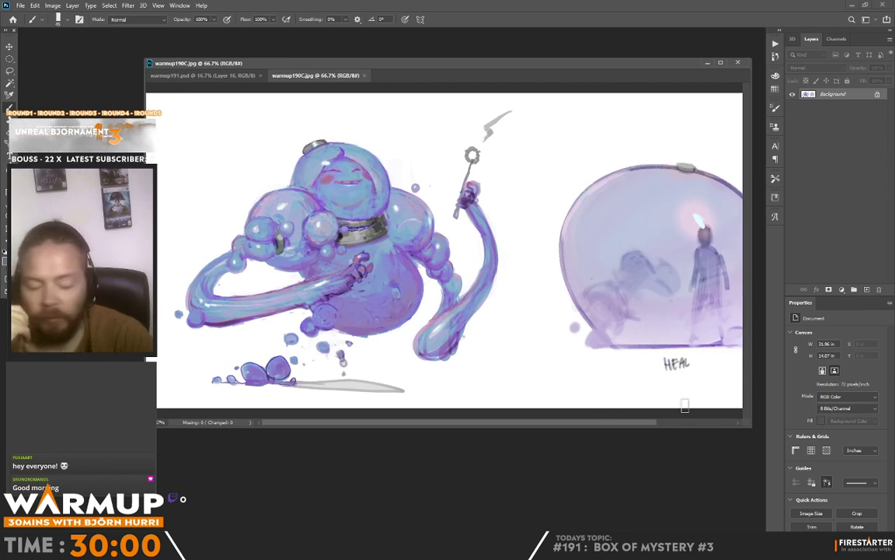
left_click_drag(553, 426, 622, 431)
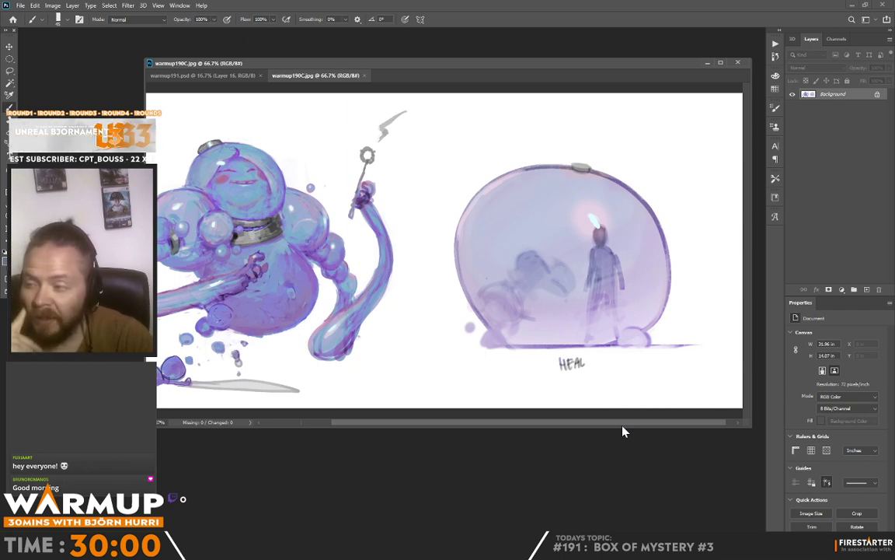
left_click_drag(622, 432, 577, 431)
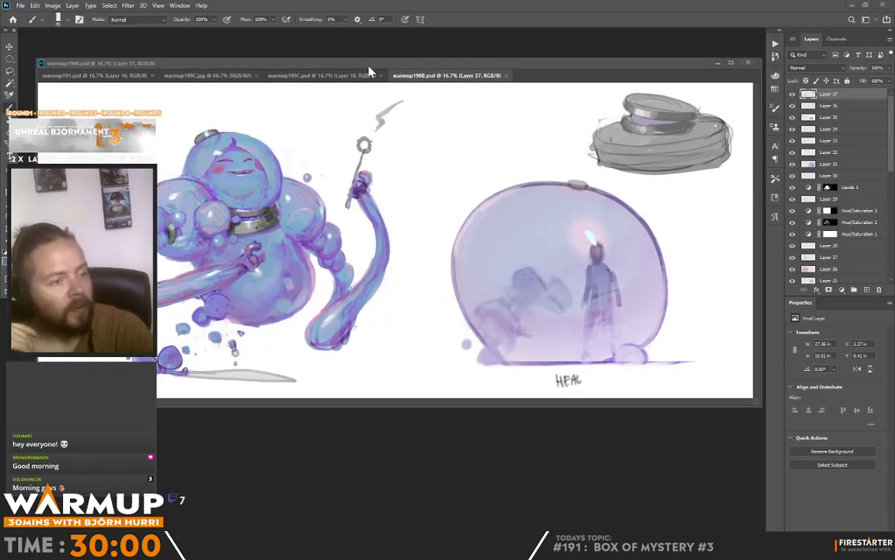
- Close the warmup190C.psd and warmup190C.jpg documents, and move the remaining document window so the whole bubble character is in view
left_click(380, 76)
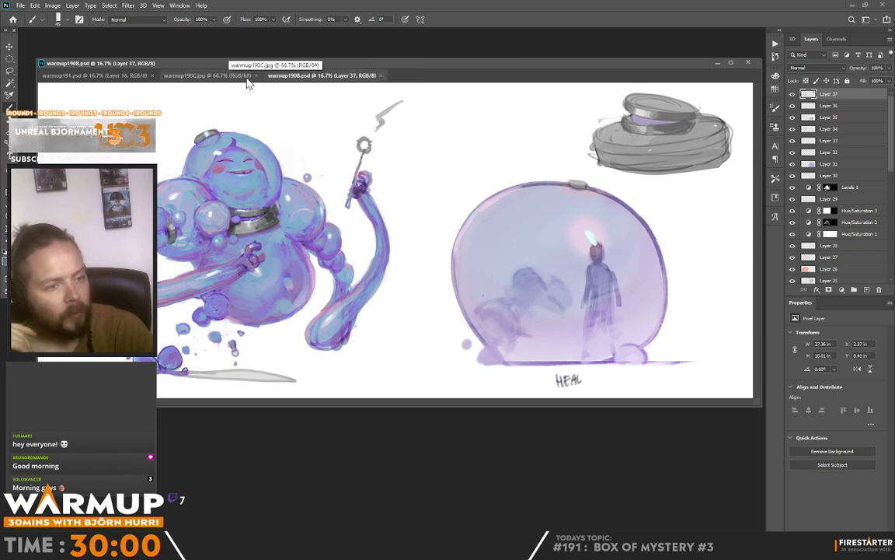
left_click(256, 76)
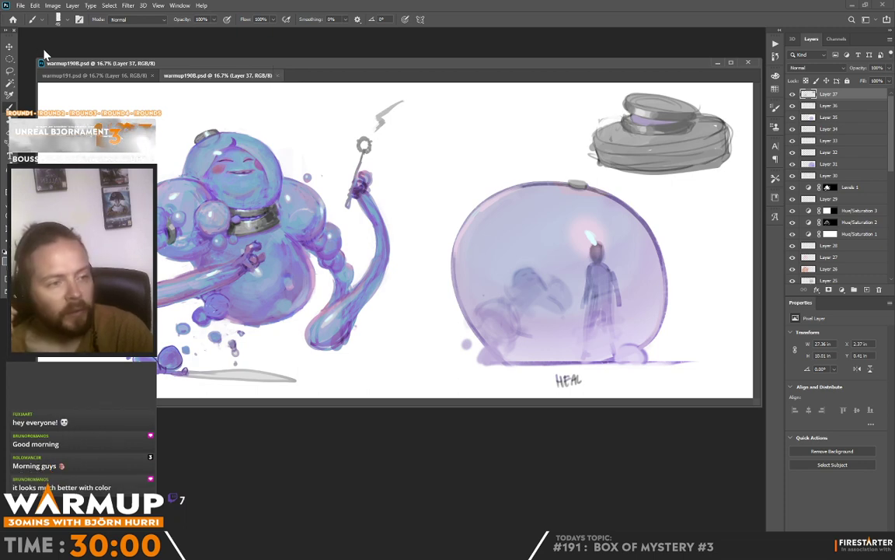
left_click_drag(244, 66, 280, 67)
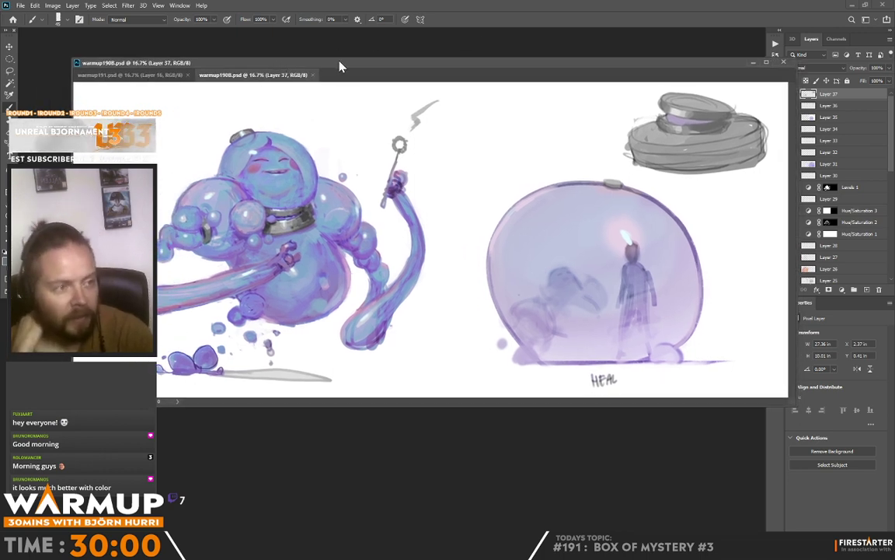
left_click_drag(340, 66, 464, 70)
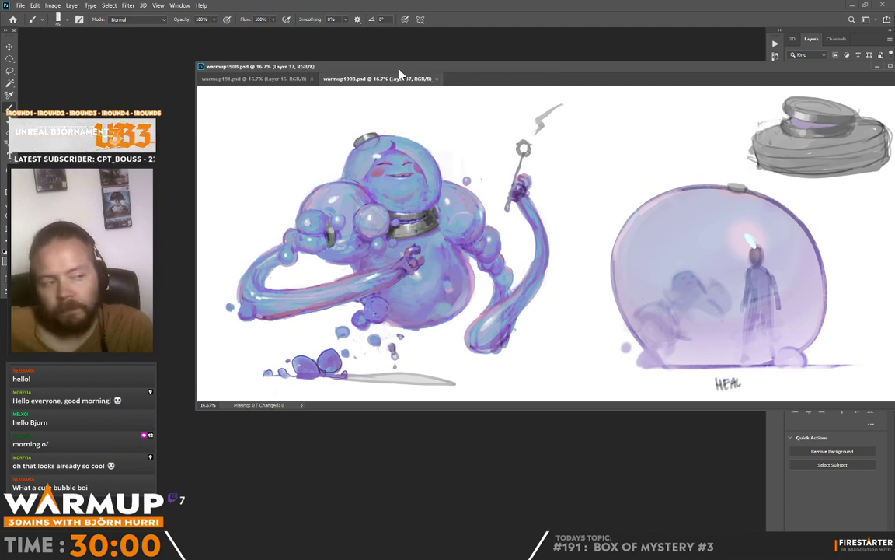
- Show warmup191.psd and enlarge and reposition its window around the three villain sketches
left_click(294, 79)
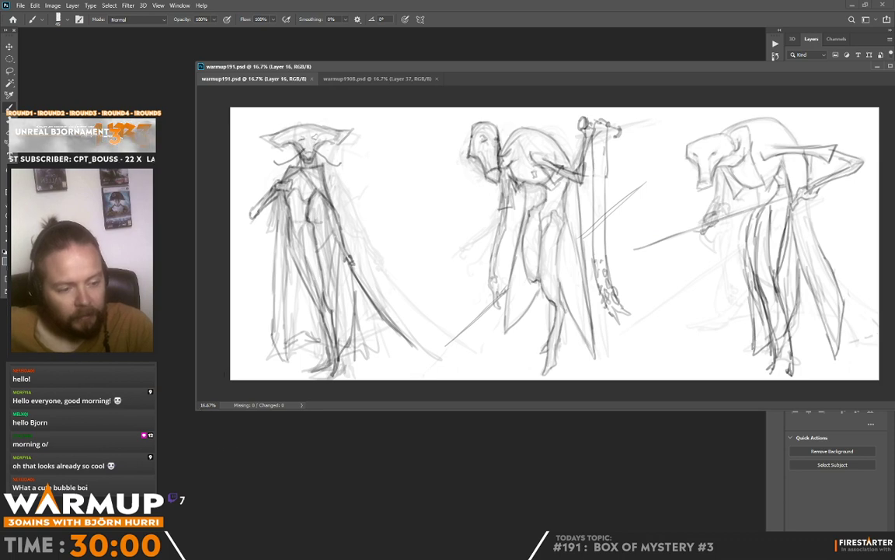
left_click_drag(195, 414, 257, 518)
left_click_drag(534, 71, 352, 44)
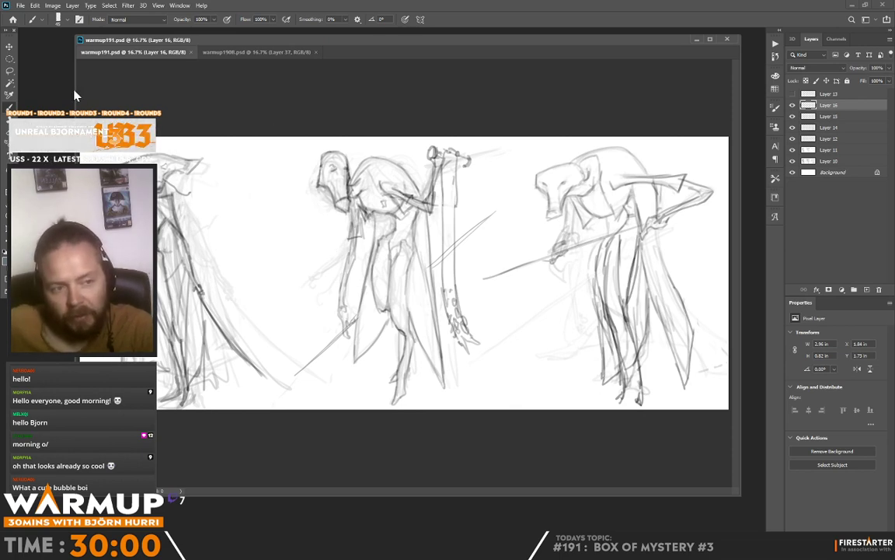
left_click_drag(76, 91, 151, 101)
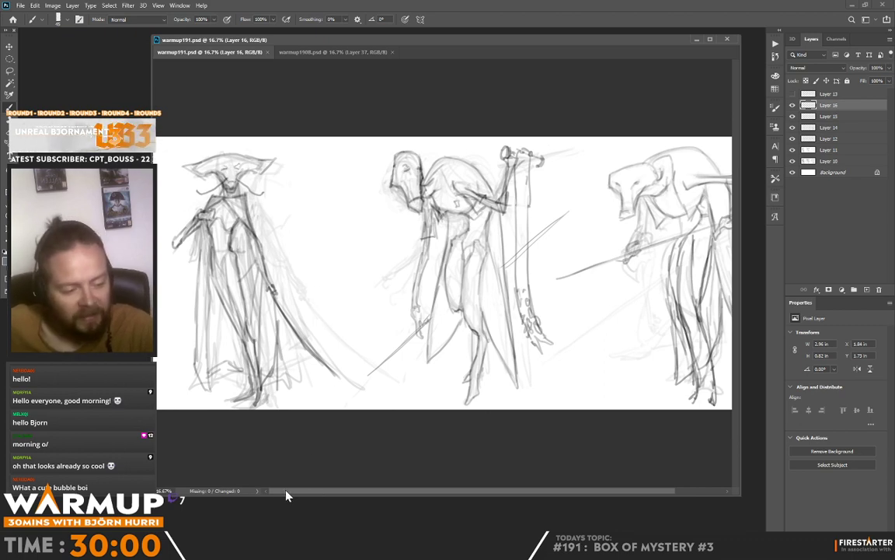
mouse_move(287, 495)
left_mouse_down()
mouse_move(447, 492)
mouse_move(241, 498)
left_mouse_up()
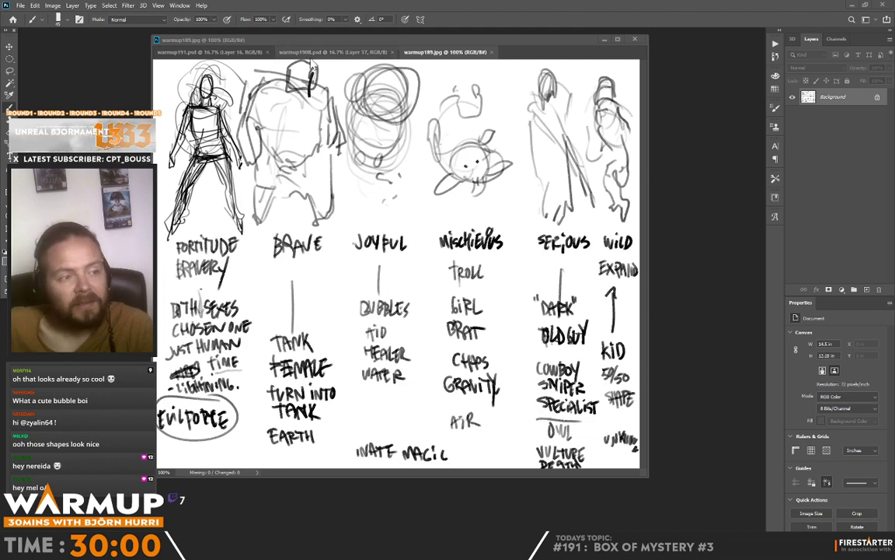
- Review the bubble character in warmup190B.psd against the villain sketches in warmup191.psd, widening the document window for comparison
left_click(316, 54)
left_click(237, 56)
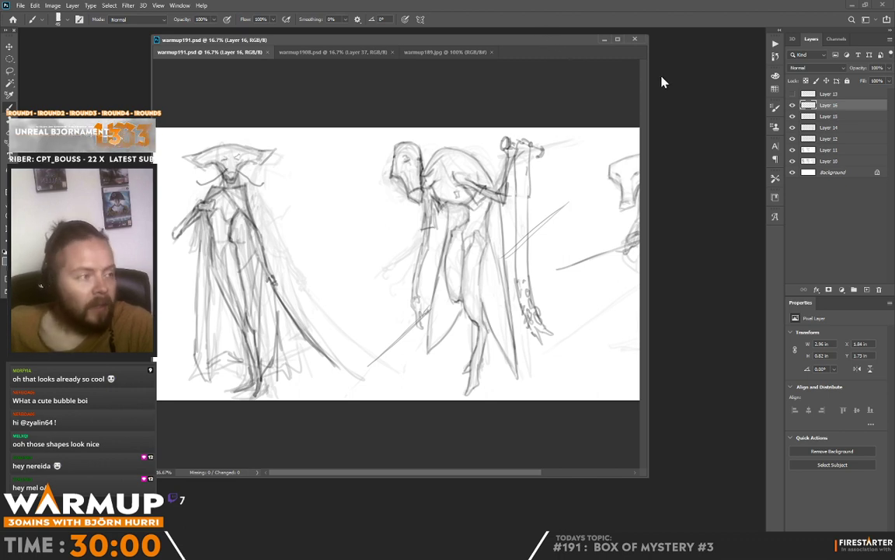
left_click_drag(647, 78, 753, 80)
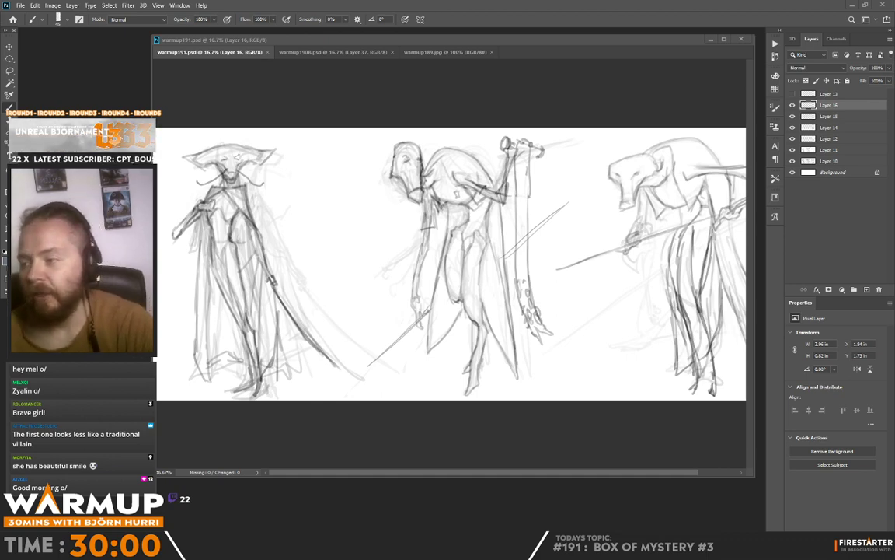
left_click(342, 52)
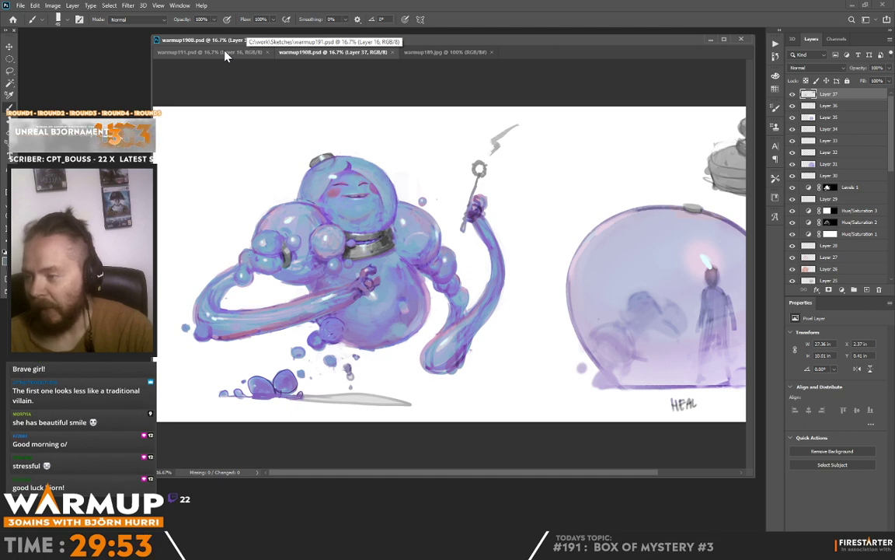
left_click(226, 54)
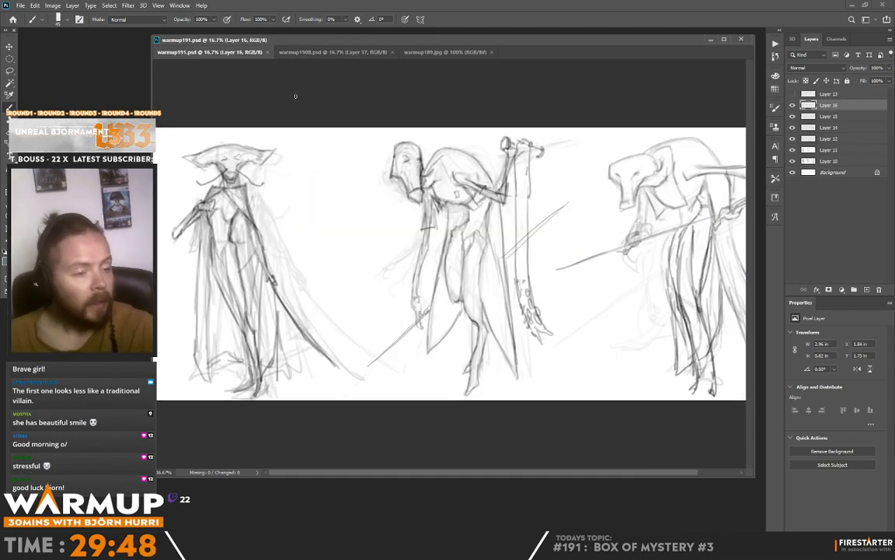
- Display warmup191.psd in full-screen view and add a new layer above Layer 16
key("f")
left_click_drag(498, 241, 572, 288)
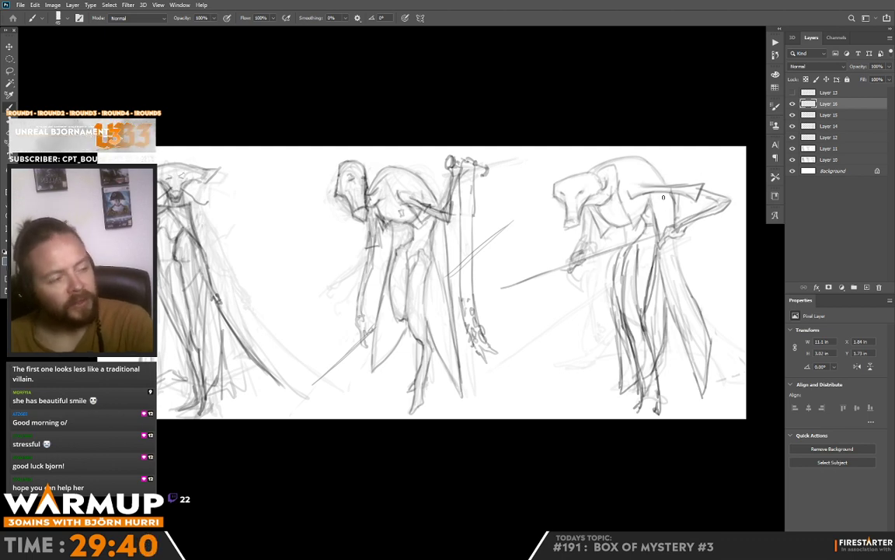
left_click(867, 287)
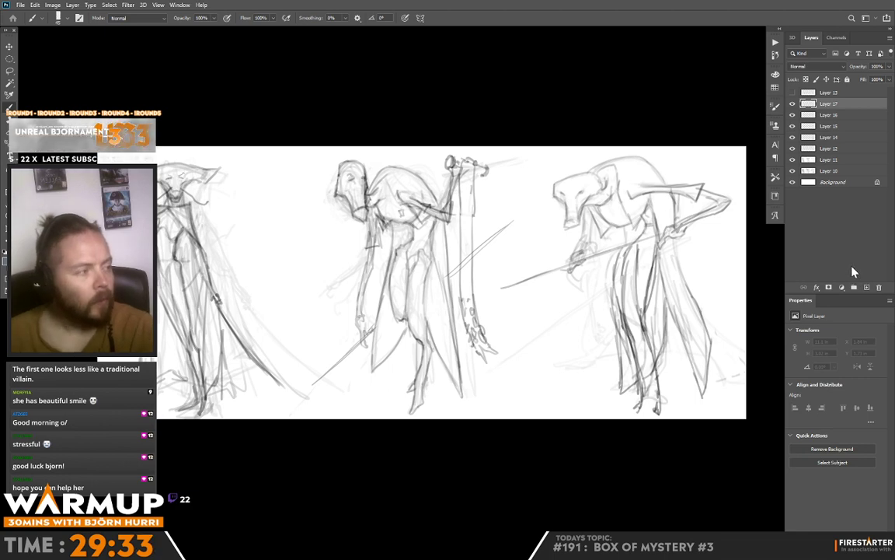
- Clean up the stray sketch lines around the middle figure's head and snout with white brush strokes
key("d")
key("x")
left_click_drag(350, 178, 361, 169)
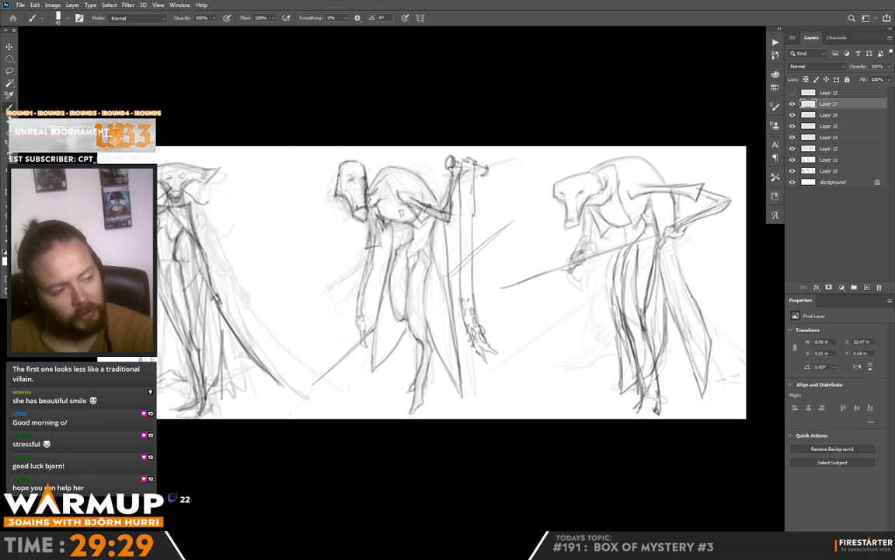
mouse_move(356, 206)
left_mouse_down()
mouse_move(361, 190)
mouse_move(337, 166)
left_mouse_up()
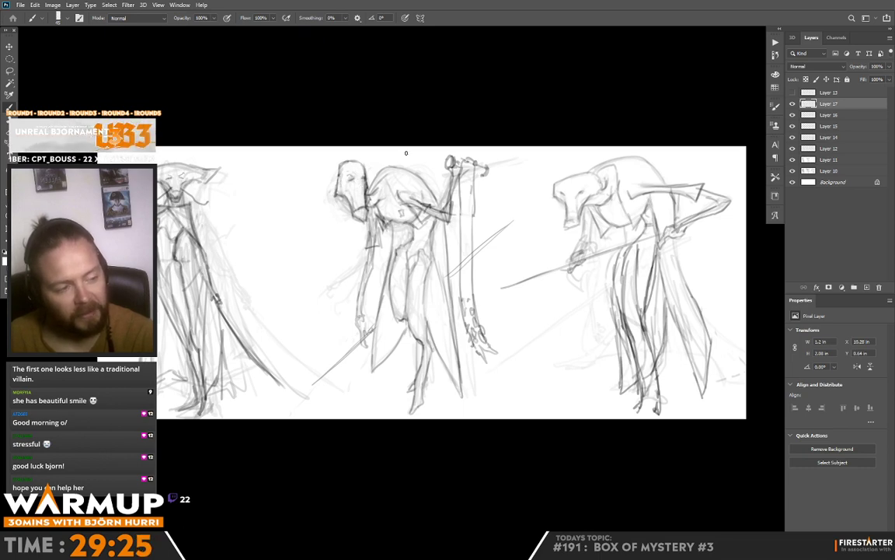
left_click_drag(362, 200, 372, 214)
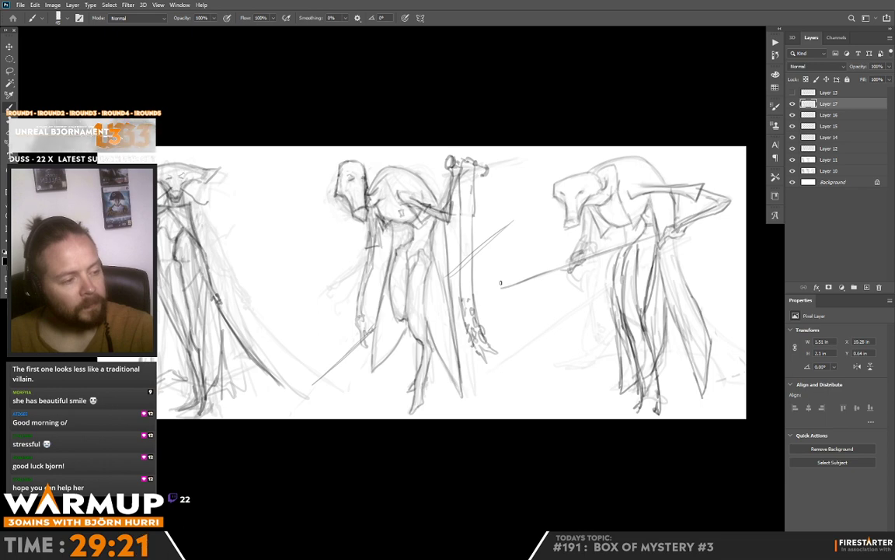
- Darken the long outer edge of the middle figure's cape and trim the line with white
mouse_move(404, 222)
left_mouse_down()
mouse_move(420, 330)
mouse_move(463, 396)
left_mouse_up()
left_click_drag(416, 359, 404, 264)
key("e")
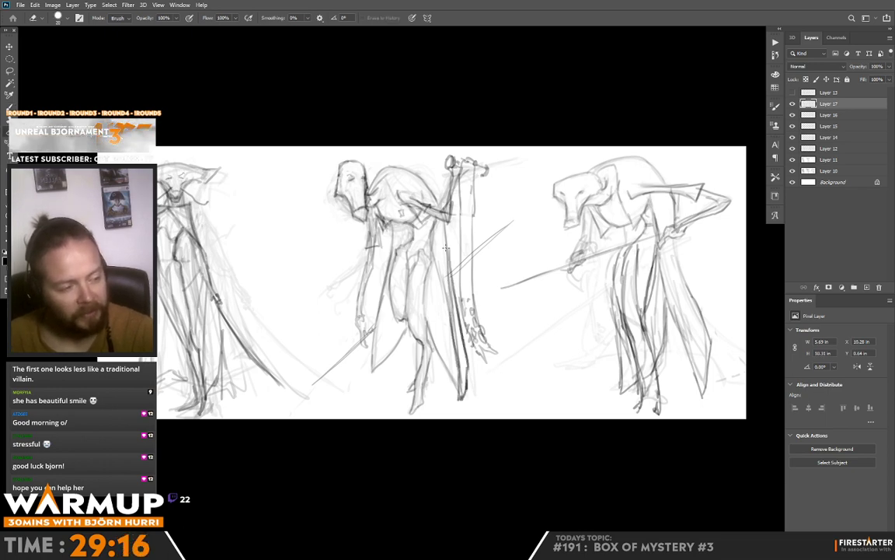
key("b")
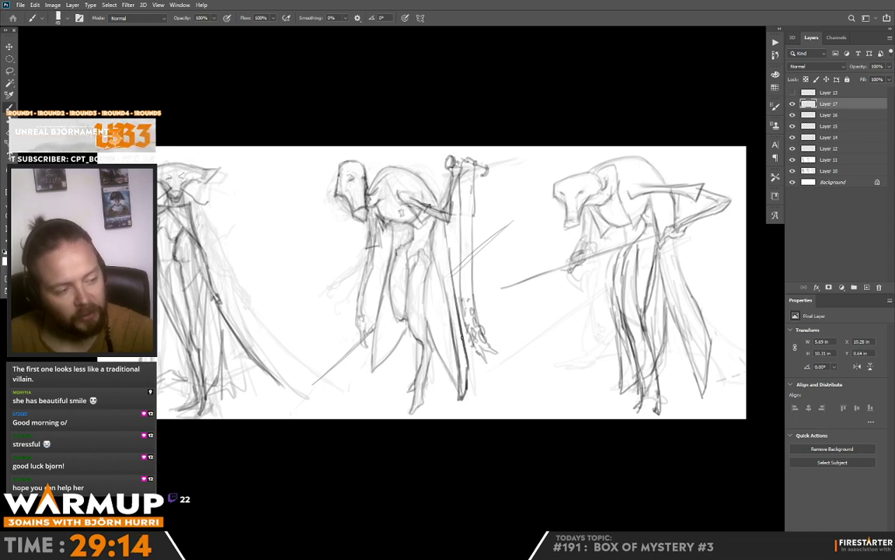
mouse_move(403, 265)
left_mouse_down()
mouse_move(414, 348)
mouse_move(419, 321)
left_mouse_up()
key("x")
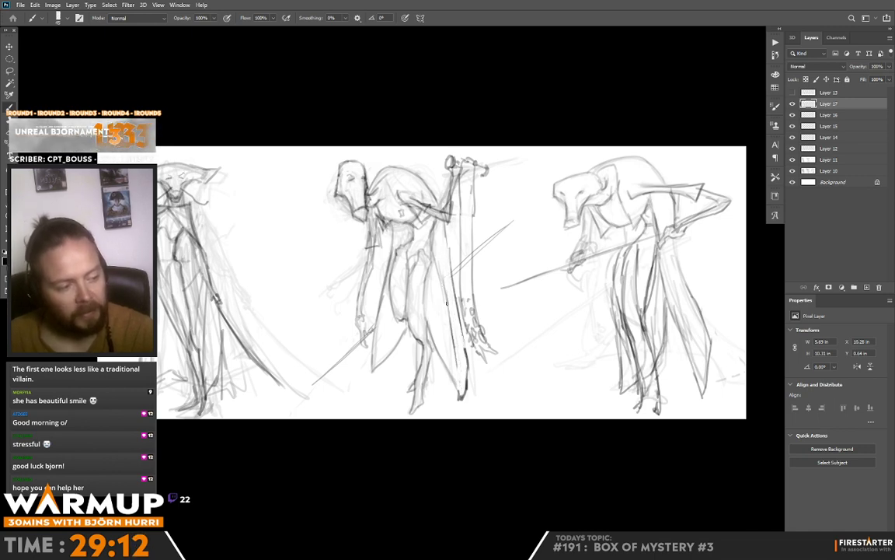
- Draw jagged, pointed hem tips on both sides of the middle figure's cape, alternating black and white strokes
left_click_drag(401, 261, 416, 353)
left_click_drag(463, 405, 467, 362)
left_click_drag(464, 403, 444, 341)
mouse_move(457, 386)
left_mouse_down()
mouse_move(446, 342)
mouse_move(455, 393)
mouse_move(462, 399)
mouse_move(466, 384)
mouse_move(464, 394)
left_mouse_up()
key("x")
key("x")
mouse_move(379, 354)
left_mouse_down()
mouse_move(371, 388)
mouse_move(406, 337)
left_mouse_up()
key("x")
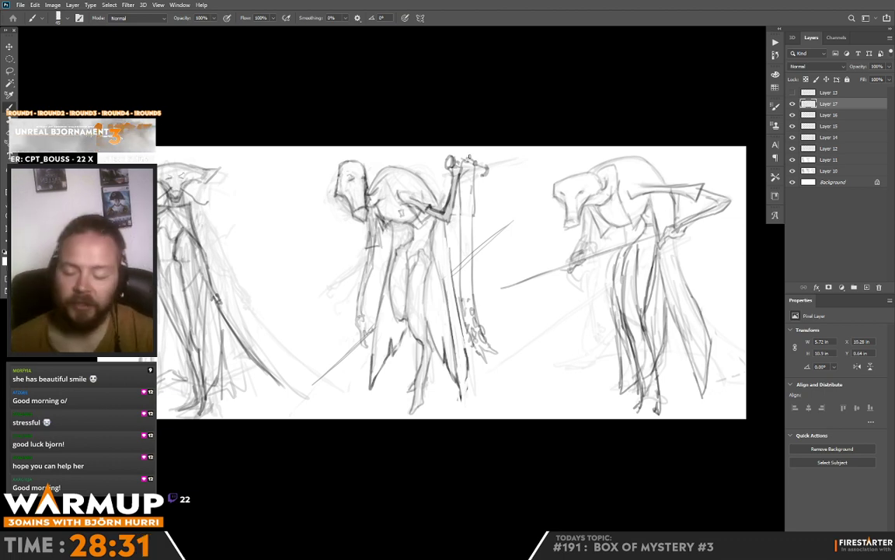
- Refine the middle figure's raised forearm and the hand gripping the crossbar, sampling colors from the sketch
key("alt")
left_click_drag(442, 170, 403, 157)
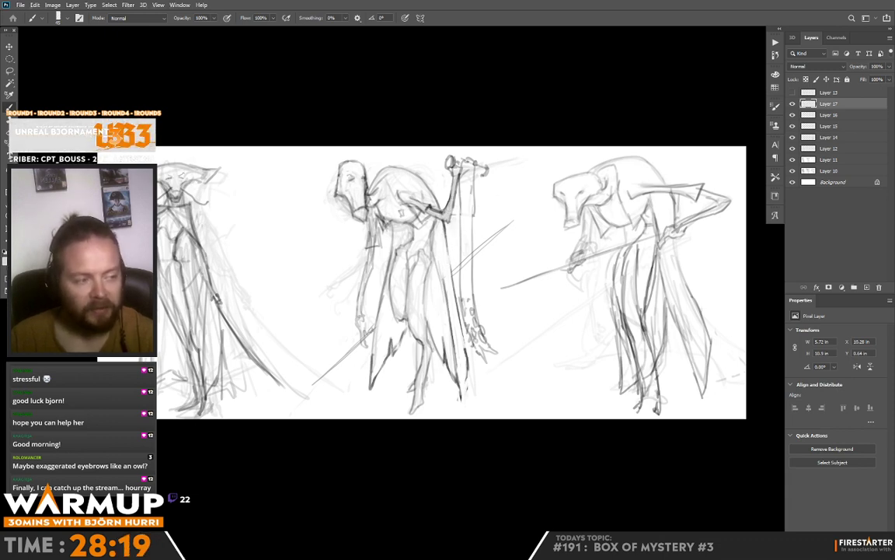
left_click(451, 208, "alt")
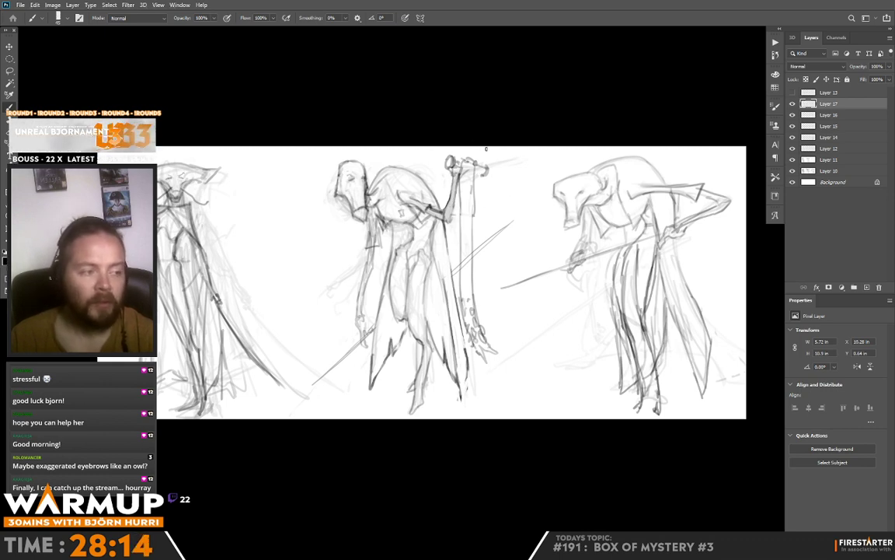
left_click_drag(458, 161, 465, 156)
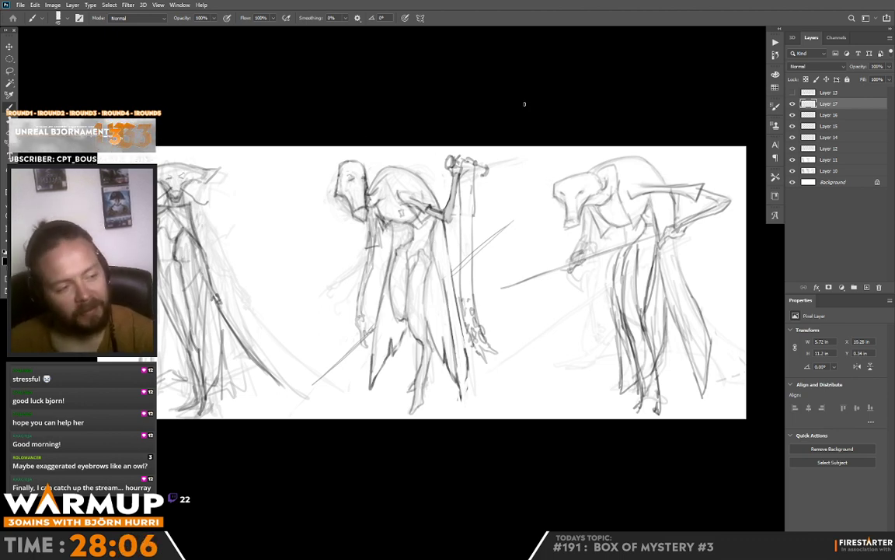
- Rework the clawed hand at the lower end of the long shape hanging from the crossbar, and add short dashes along its length
key("x")
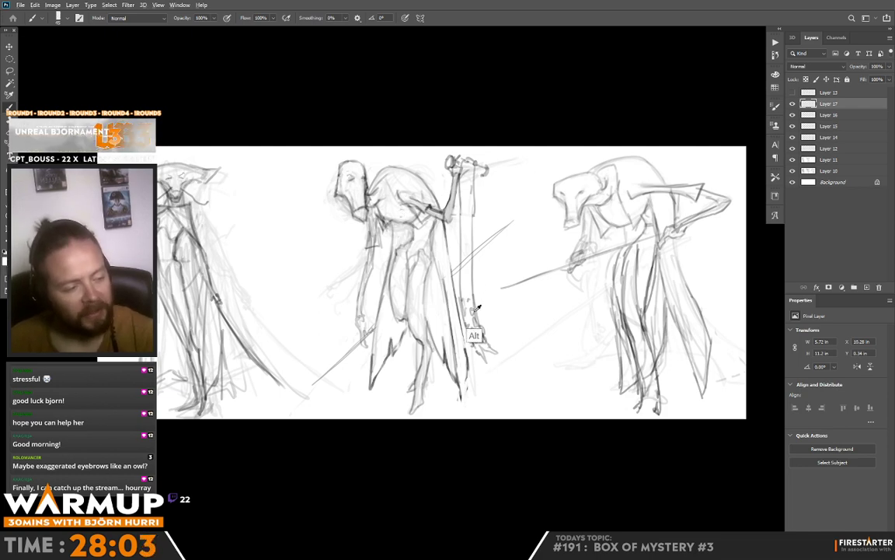
key("x")
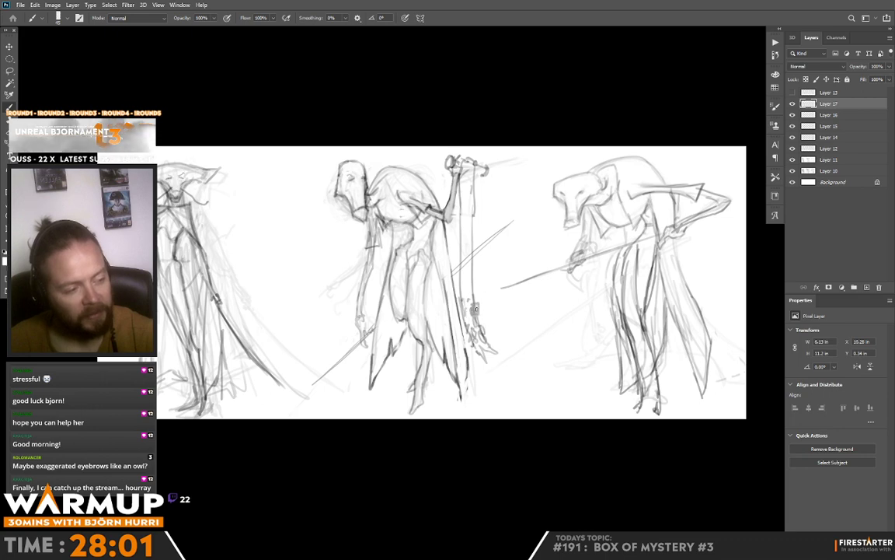
mouse_move(483, 315)
left_mouse_down()
mouse_move(476, 306)
mouse_move(482, 339)
mouse_move(466, 325)
mouse_move(472, 339)
left_mouse_up()
left_click(474, 332, "alt")
key("x")
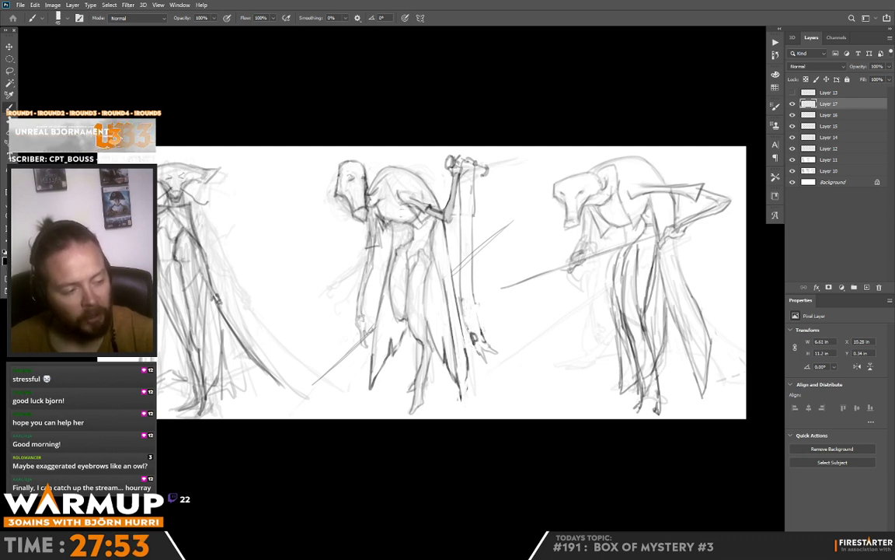
mouse_move(426, 308)
left_mouse_down()
mouse_move(429, 325)
mouse_move(463, 312)
left_mouse_up()
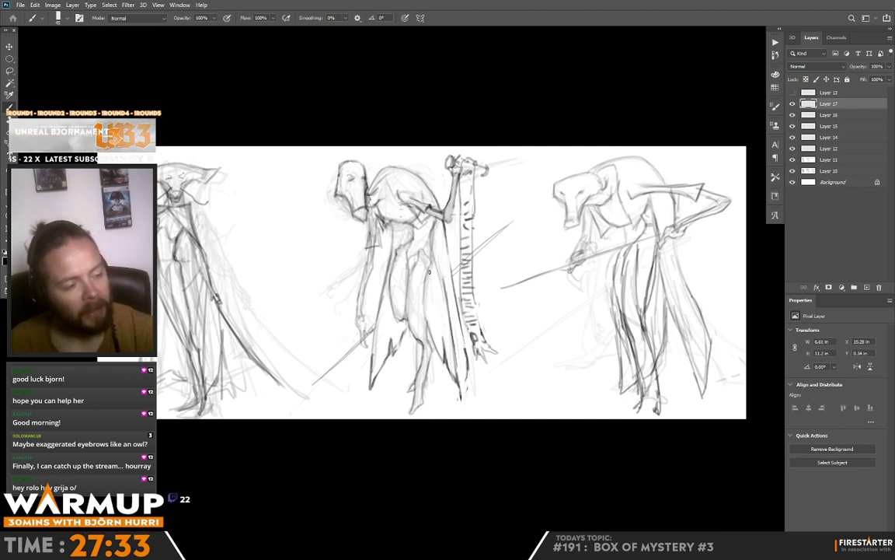
- Sketch a narrow canister hanging at the middle figure's hip, erasing the first rough lines
left_click_drag(427, 274, 438, 286)
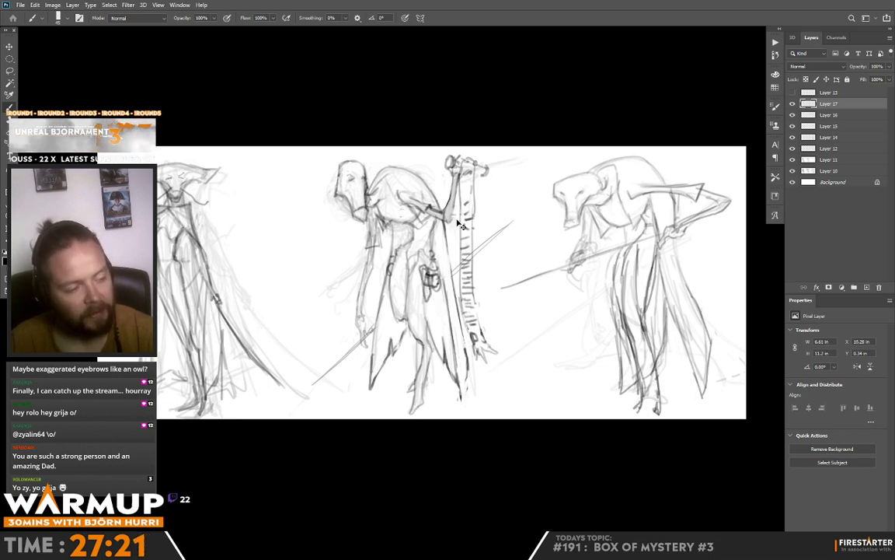
key("e")
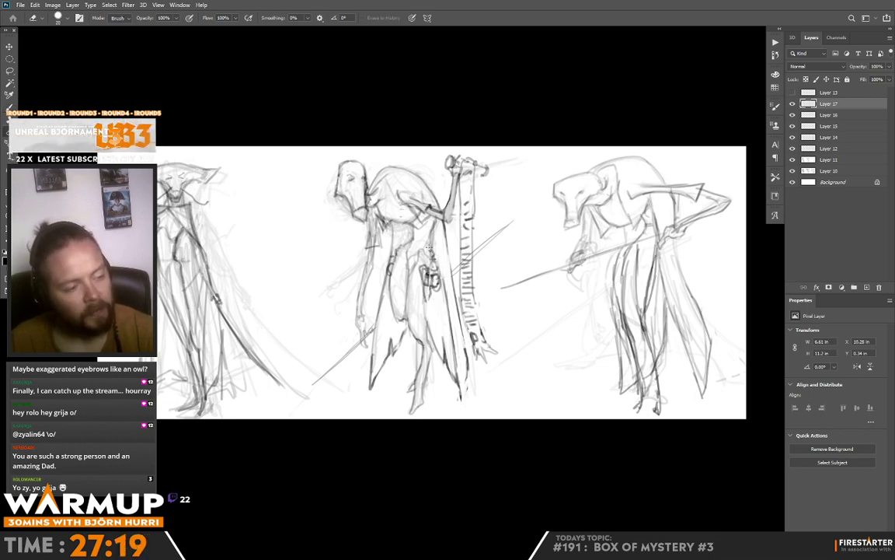
right_click(427, 248)
left_click_drag(428, 276, 431, 282)
key("b")
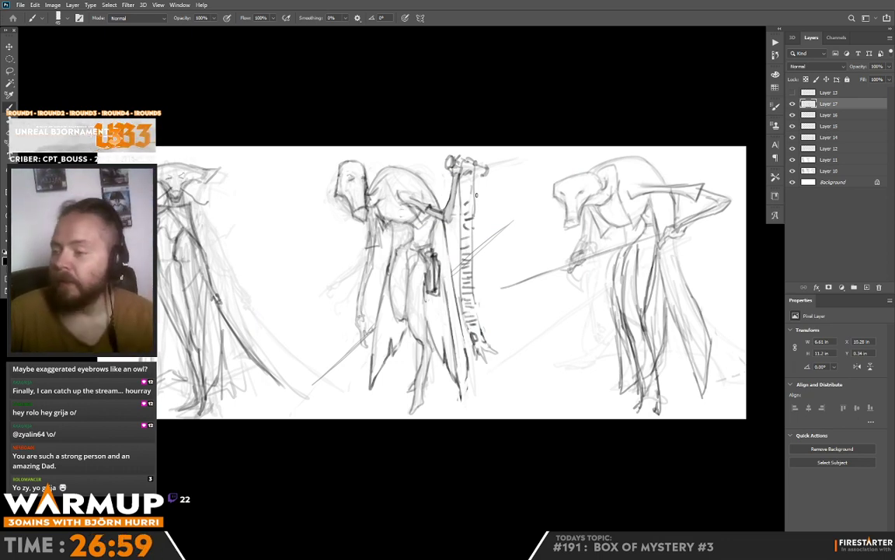
- Refine the sleeve cuff on the middle figure's lowered arm using a tone sampled from the sketch
left_click(386, 248, "alt")
left_click_drag(376, 227, 371, 246)
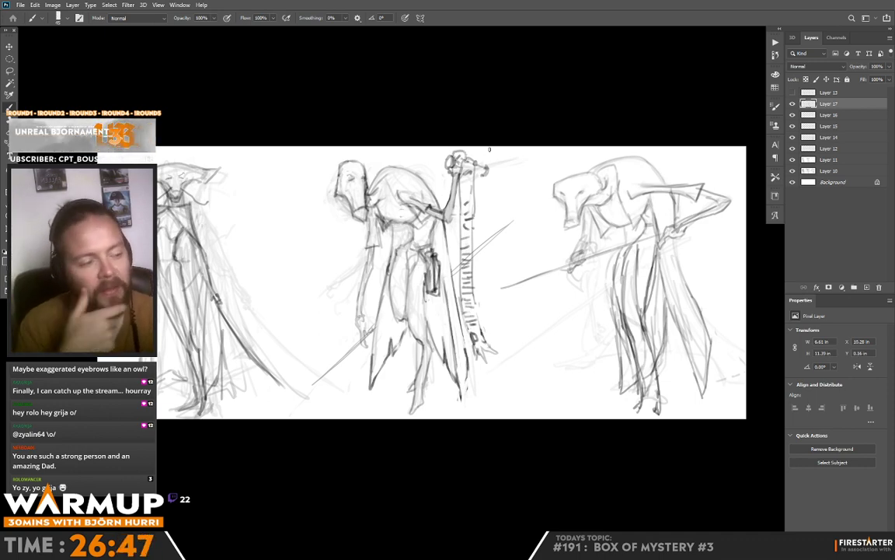
- Paint out the middle figure's lowered arm and the staff it holds in white, using an enlarged sketcher brush
left_click_drag(336, 360, 314, 375)
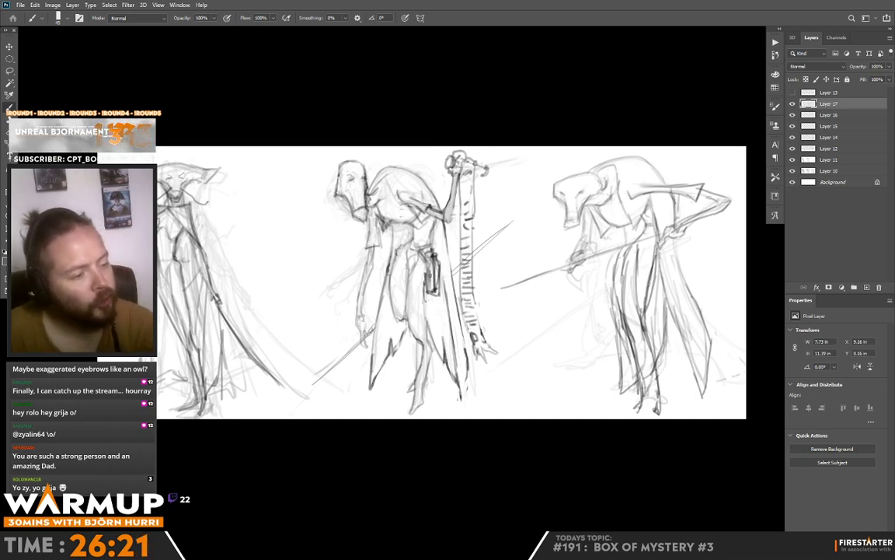
key("e")
key("b")
key("x")
right_click(403, 238)
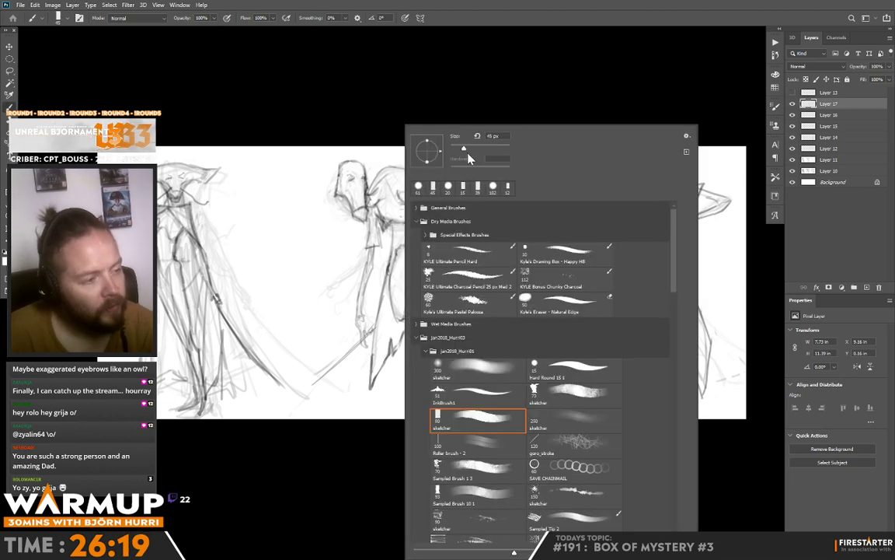
left_click_drag(464, 148, 475, 148)
left_click(371, 221)
left_click_drag(371, 222, 362, 342)
left_click_drag(374, 308, 365, 344)
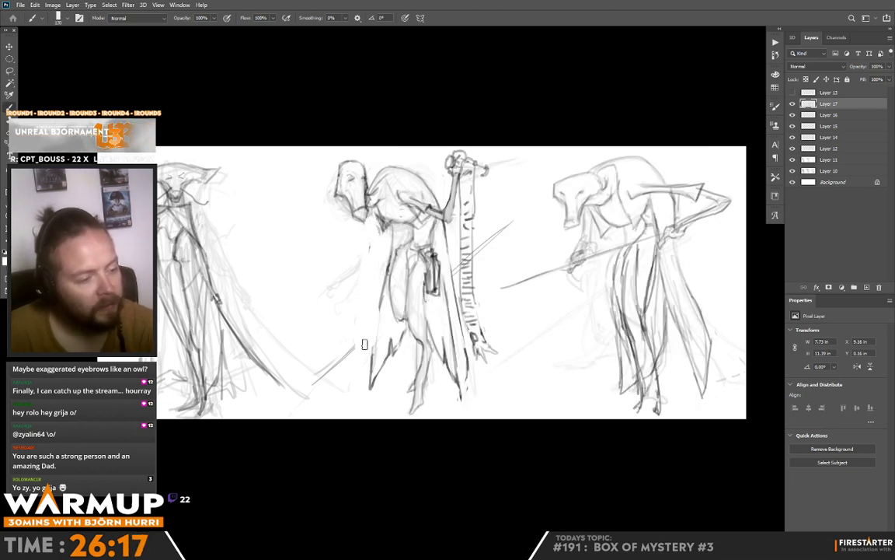
left_click_drag(353, 377, 363, 285)
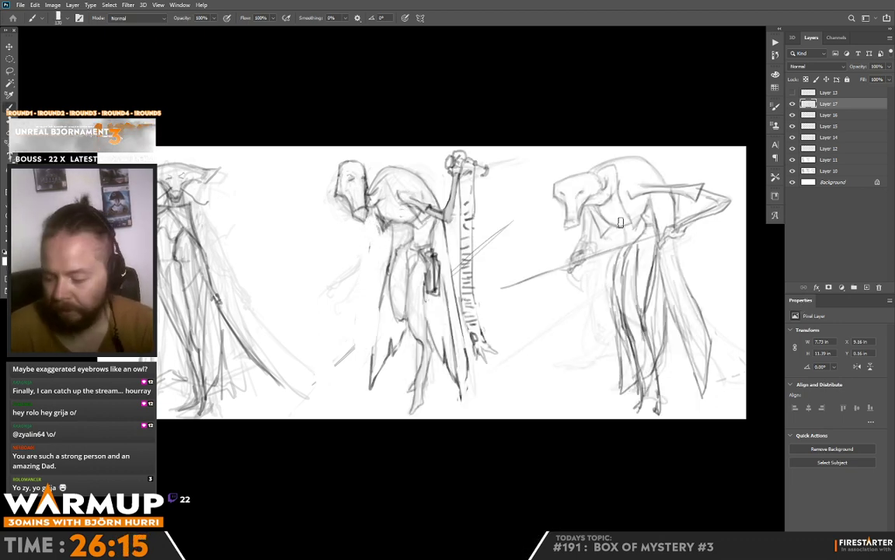
- Extend the canvas upward with the Crop tool to add space above the figures
key("c")
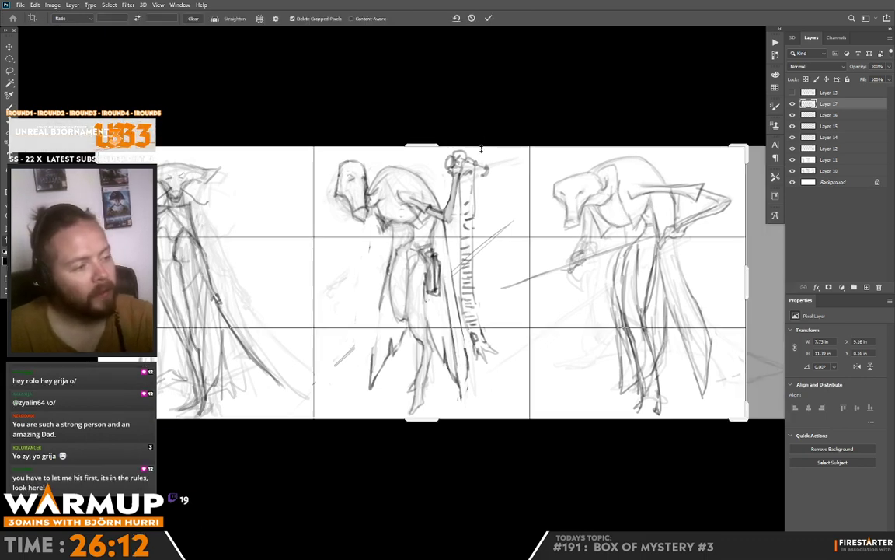
mouse_move(428, 131)
left_mouse_down()
mouse_move(434, 144)
mouse_move(428, 115)
left_mouse_up()
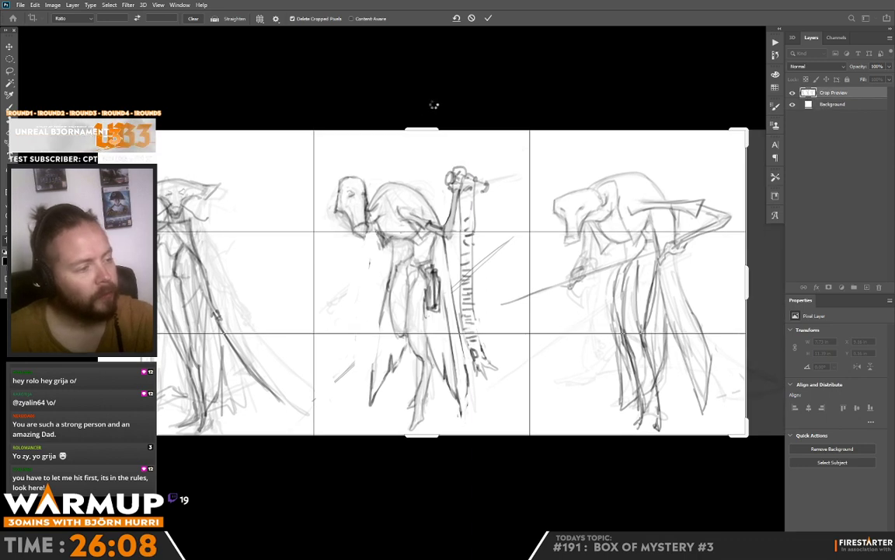
key("Return")
- Copy the middle figure's head to a new layer, move it up toward the shoulders, and paint out the old head in white
key("l")
mouse_move(388, 163)
left_mouse_down()
mouse_move(354, 194)
mouse_move(365, 257)
mouse_move(396, 227)
left_mouse_up()
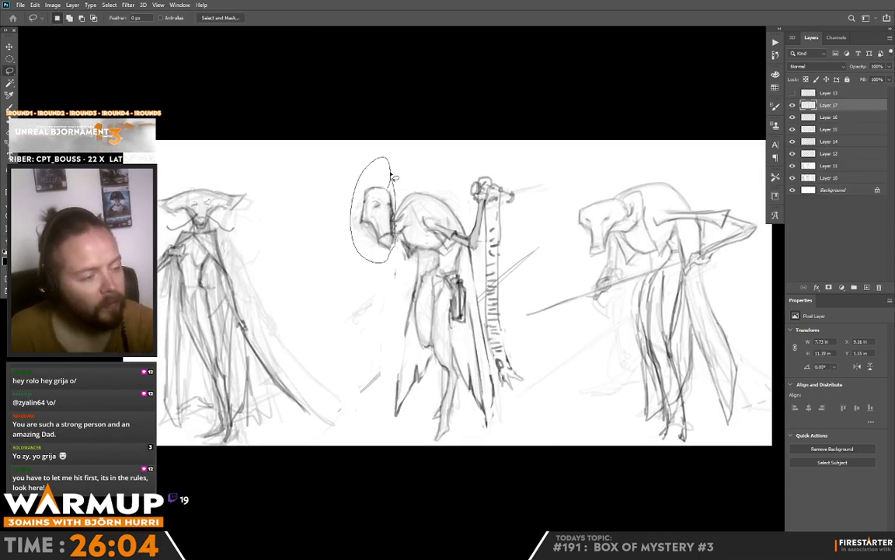
key("ctrl+j")
key("v")
mouse_move(429, 302)
left_mouse_down()
mouse_move(437, 291)
mouse_move(443, 297)
left_mouse_up()
key("e")
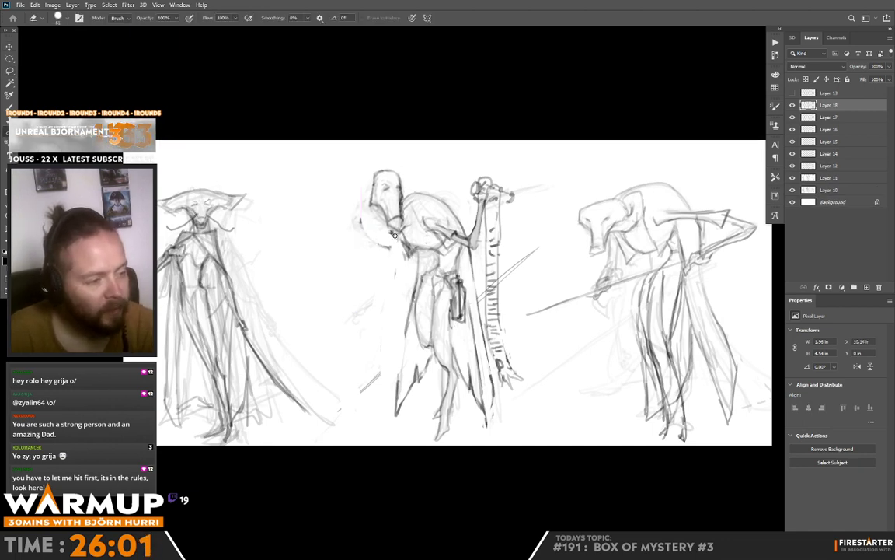
key("b")
mouse_move(381, 229)
left_mouse_down()
mouse_move(346, 202)
mouse_move(375, 212)
mouse_move(384, 249)
mouse_move(394, 249)
mouse_move(396, 234)
left_mouse_up()
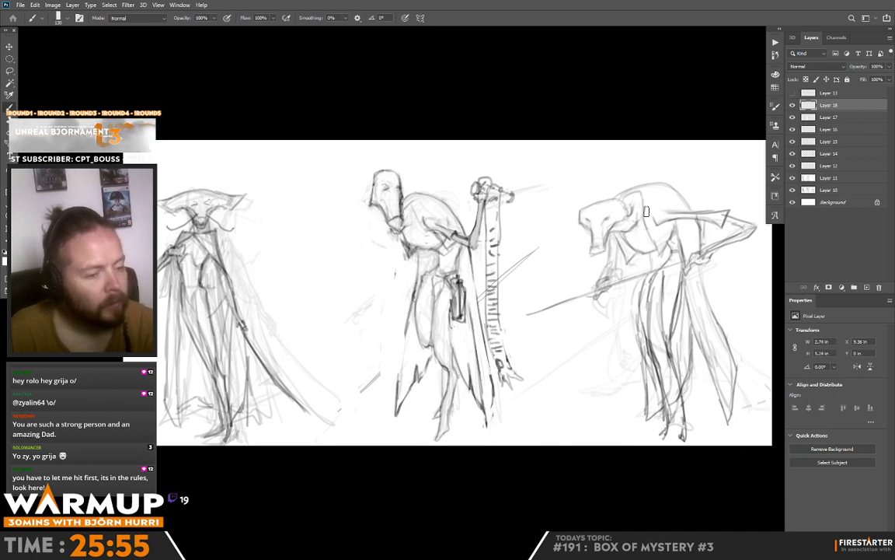
- Try the copied head on the left figure, moving it back onto the middle figure slightly higher than before
key("v")
left_click_drag(507, 244, 317, 251)
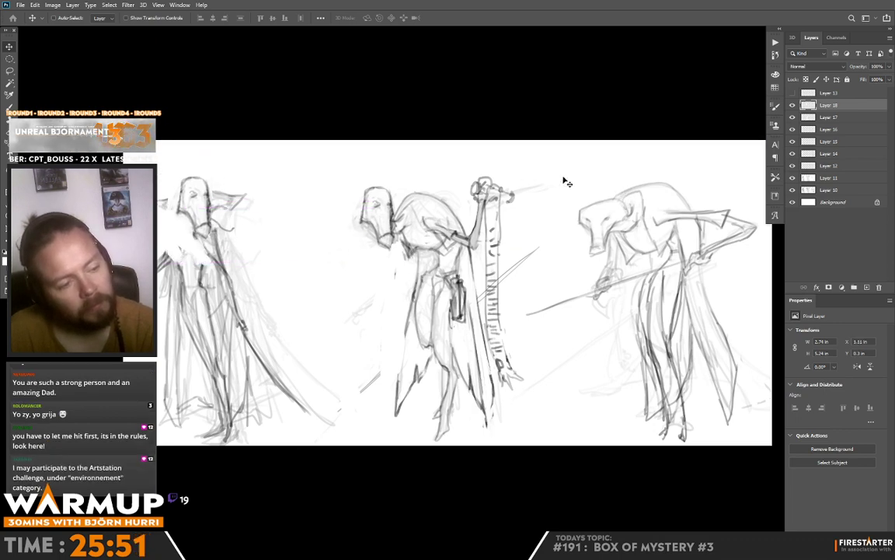
mouse_move(261, 278)
left_mouse_down()
mouse_move(389, 221)
mouse_move(466, 268)
mouse_move(457, 264)
left_mouse_up()
- Sketch a long line hanging from beneath the middle figure's head down past the hip with a smaller brush, redoing the first stroke
key("b")
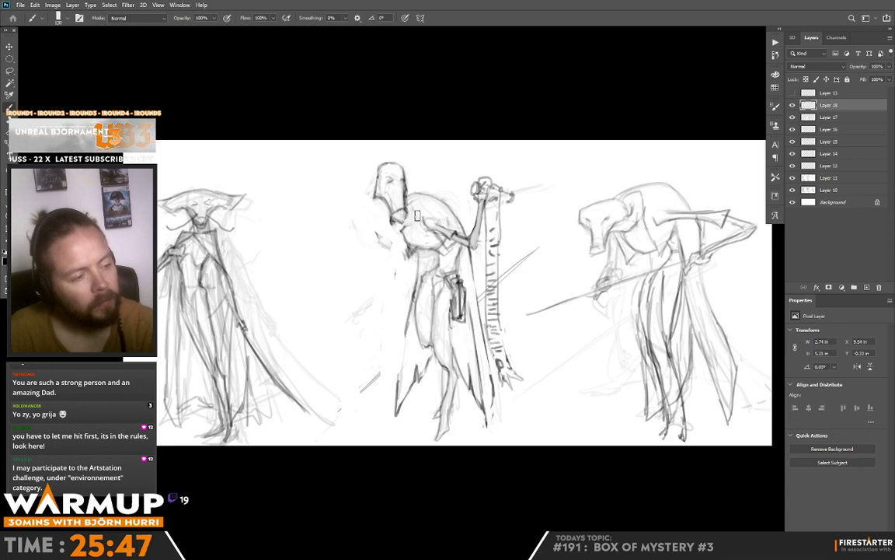
right_click(418, 216)
mouse_move(392, 212)
left_mouse_down()
mouse_move(382, 237)
mouse_move(390, 261)
left_mouse_up()
key("ctrl+z")
left_click_drag(393, 217, 388, 269)
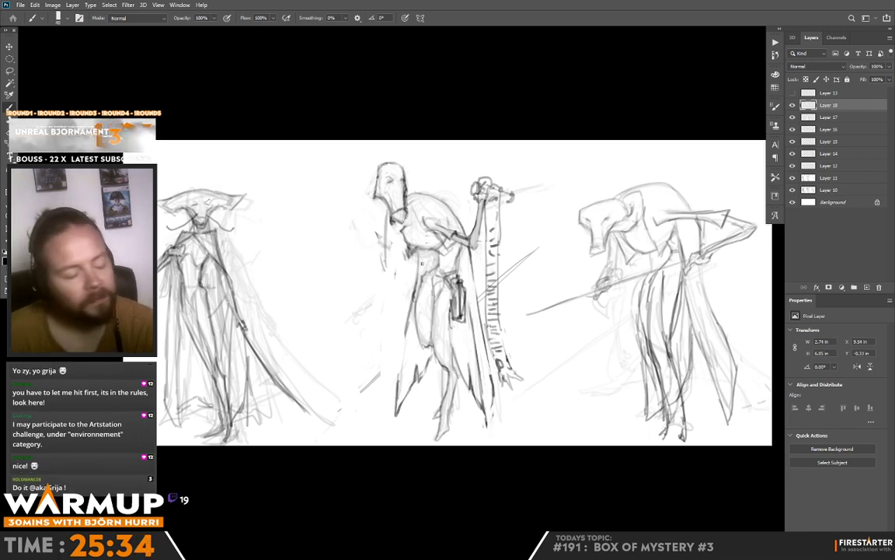
left_click_drag(386, 221, 375, 313)
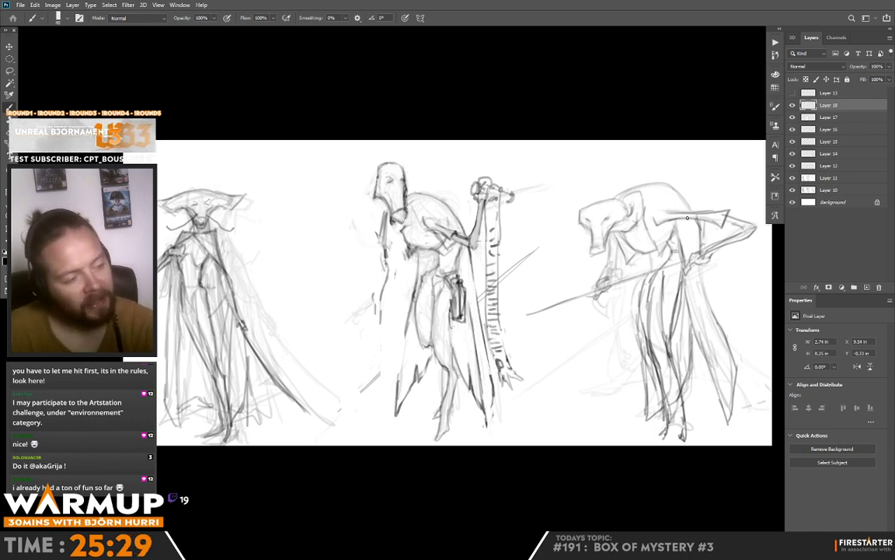
- Darken the chest edge below the middle figure's chin and sketch a bent arm raised in front of the shoulder
left_click_drag(397, 227, 403, 256)
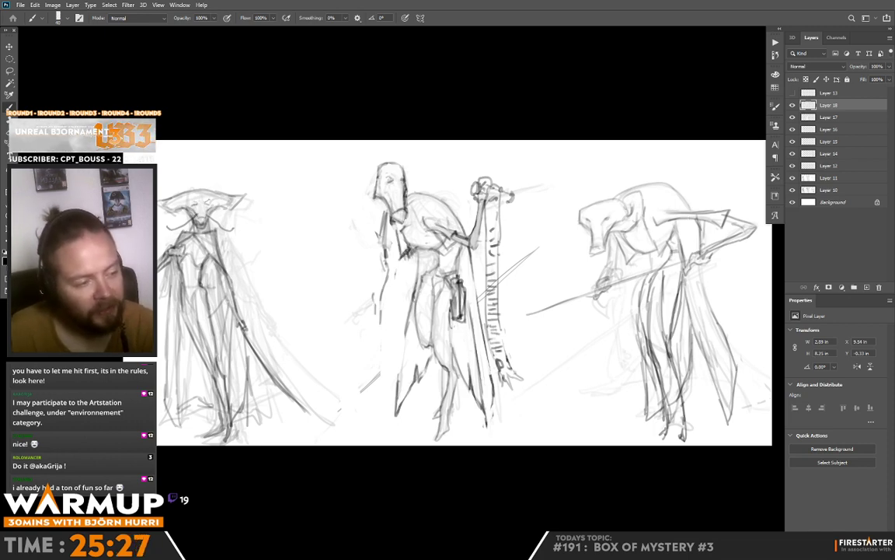
left_click_drag(365, 218, 362, 230)
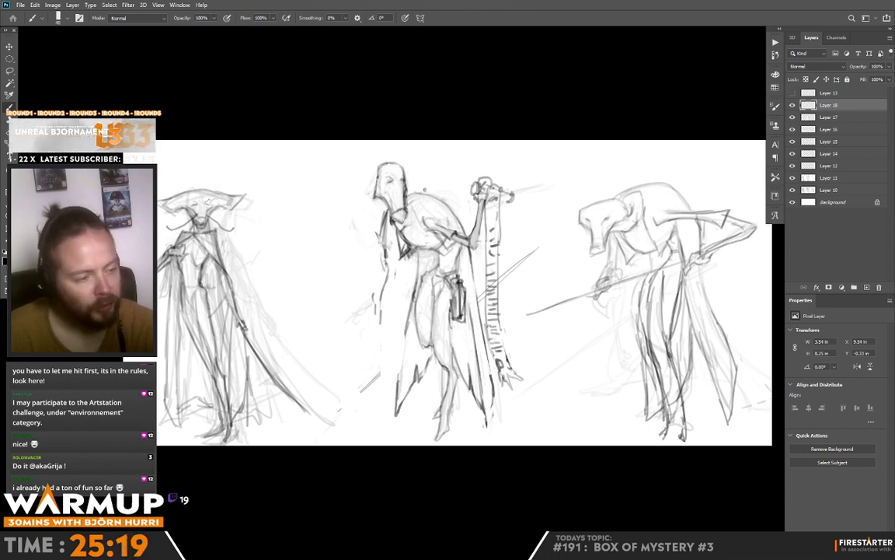
mouse_move(387, 214)
left_mouse_down()
mouse_move(364, 268)
mouse_move(386, 233)
left_mouse_up()
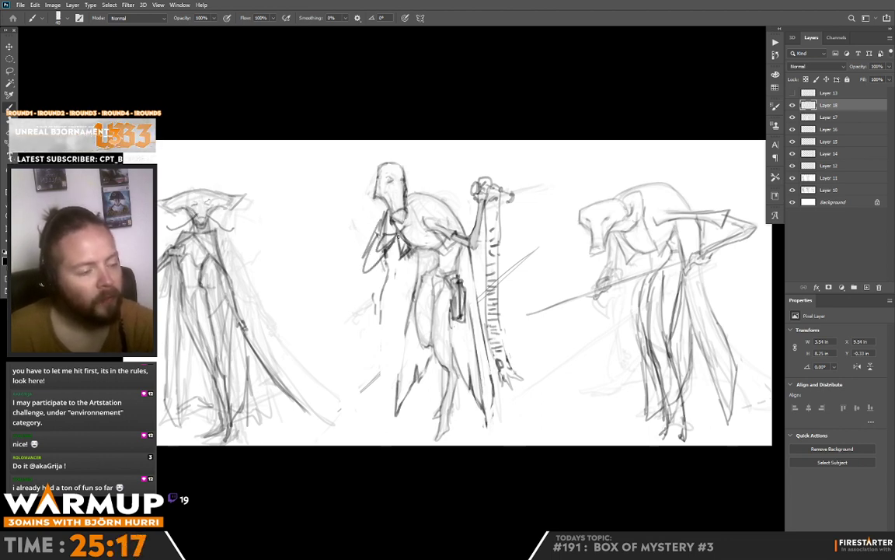
- Copy the middle figure's head to another new layer, raise it over the shoulders, and repaint around it with a sampled tone
key("l")
mouse_move(406, 160)
left_mouse_down()
mouse_move(372, 154)
mouse_move(384, 203)
mouse_move(413, 198)
mouse_move(410, 151)
left_mouse_up()
key("ctrl+j")
key("v")
mouse_move(420, 235)
left_mouse_down()
mouse_move(432, 221)
mouse_move(388, 212)
mouse_move(363, 179)
mouse_move(379, 206)
mouse_move(428, 193)
left_mouse_up()
key("b")
left_click_drag(365, 174, 349, 191)
left_click(393, 194, "alt")
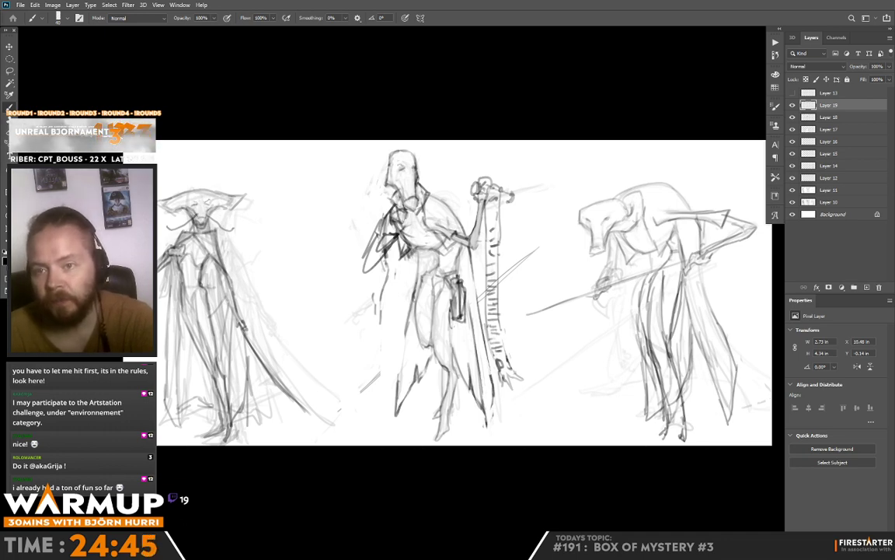
- Switch to the browser's ArtStation challenges page and read the briefing of Lightbox Expo: Box of Mystery - Character Design
left_click_drag(0, 134, 426, 65)
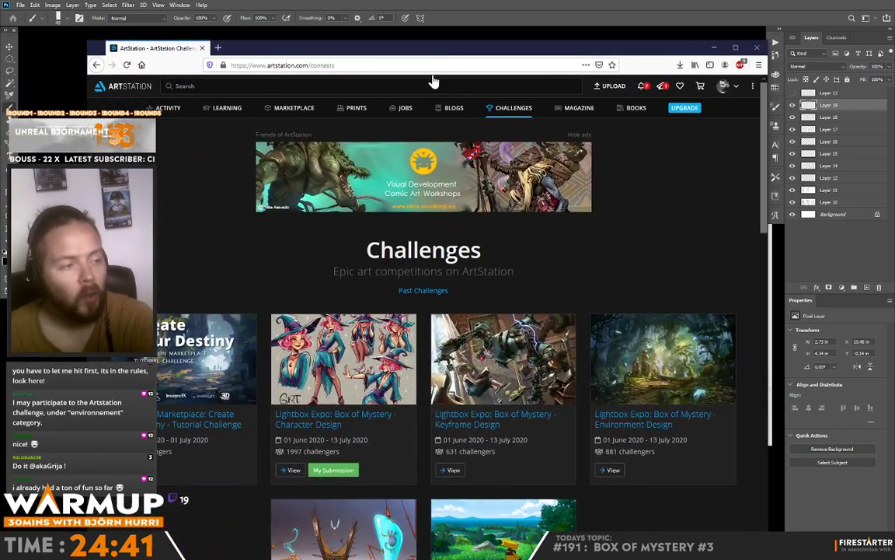
scroll(313, 299, "down", 2)
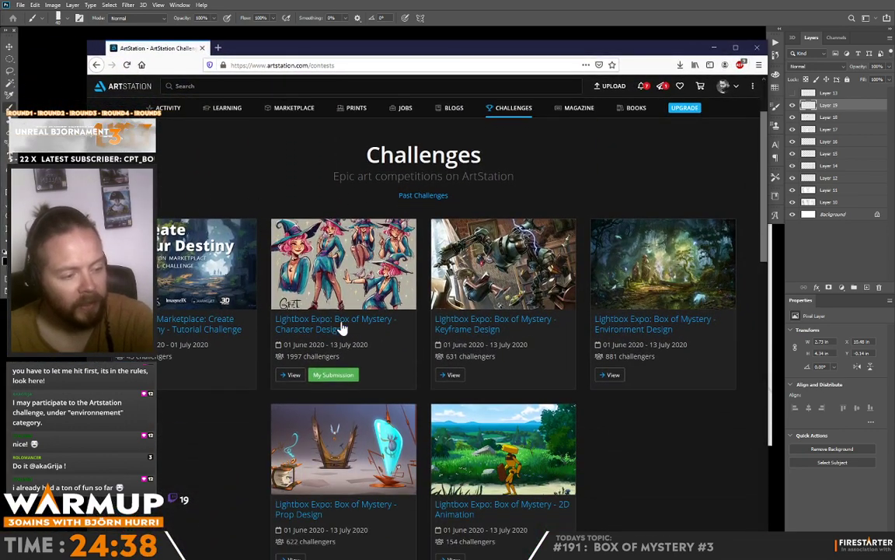
left_click(344, 322)
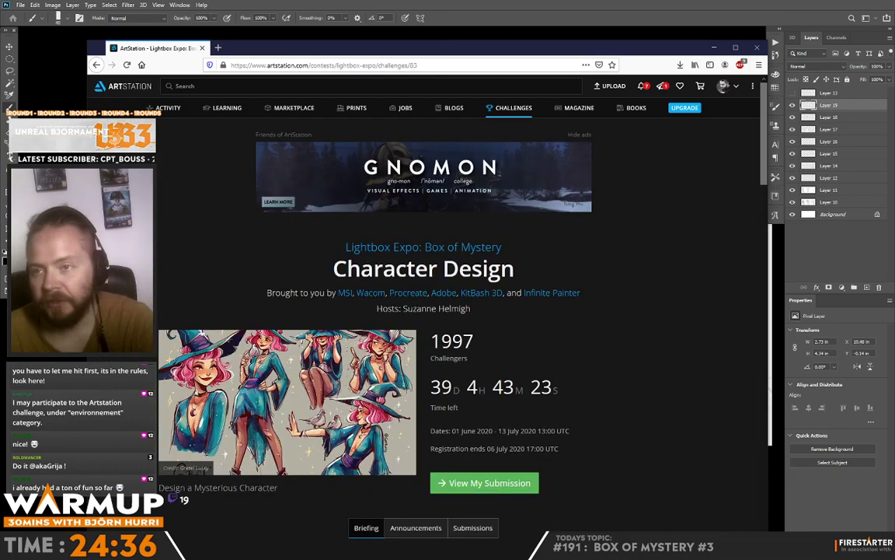
scroll(431, 304, "down", 10)
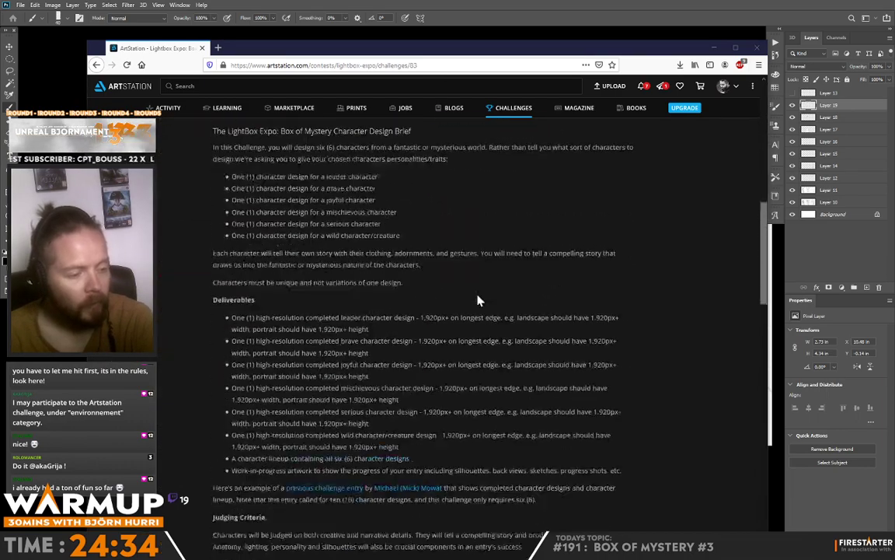
scroll(379, 234, "up", 3)
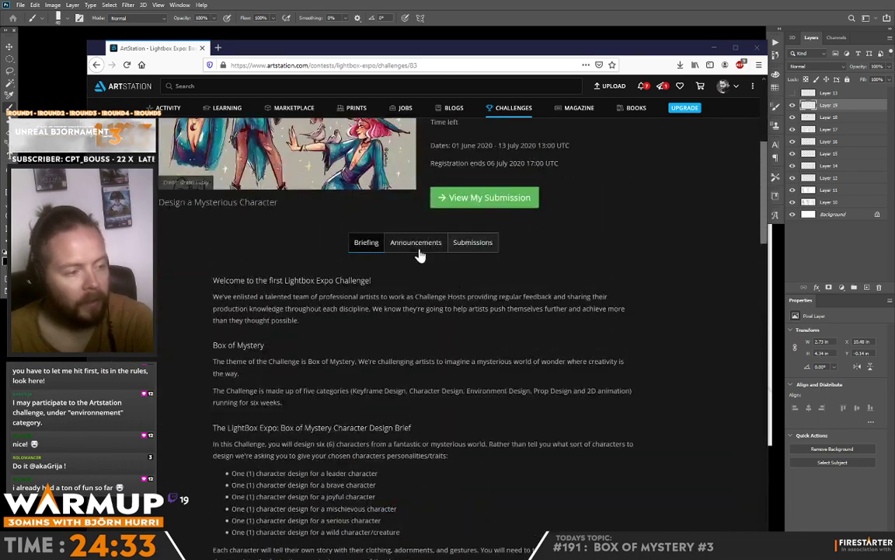
- Open the Character Design challenge's submissions and browse the latest updates
left_click(474, 243)
scroll(491, 315, "down", 5)
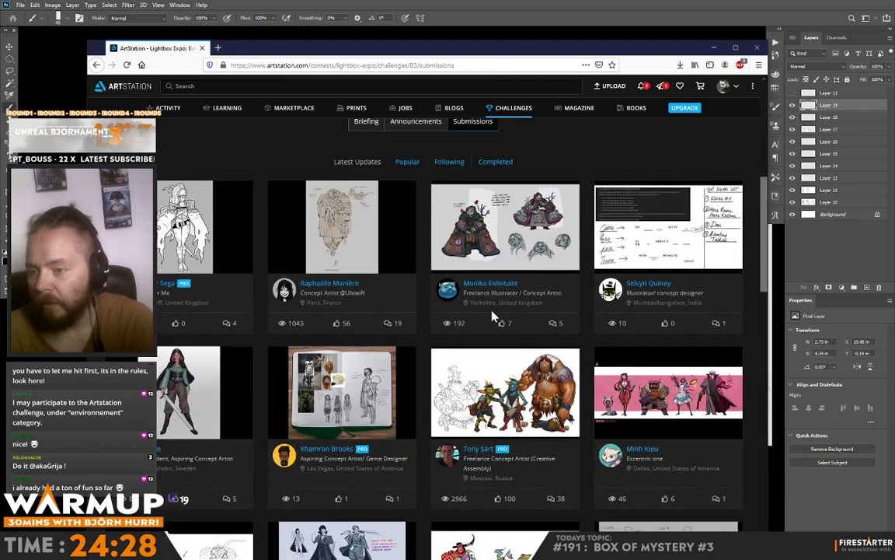
scroll(492, 315, "down", 12)
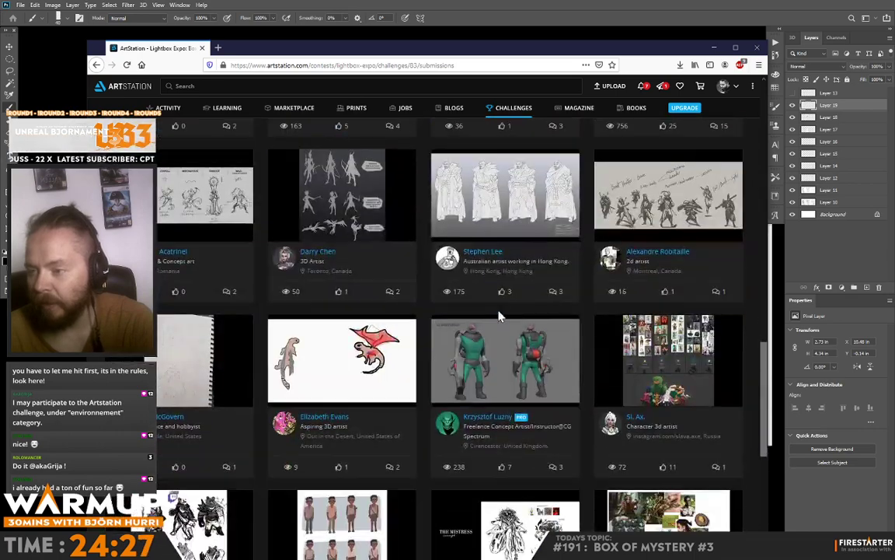
scroll(499, 315, "up", 15)
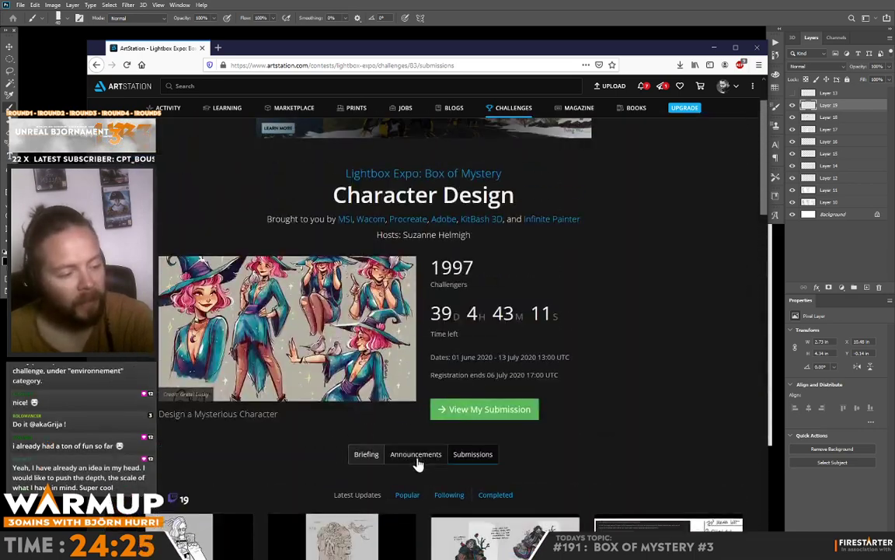
scroll(420, 493, "down", 2)
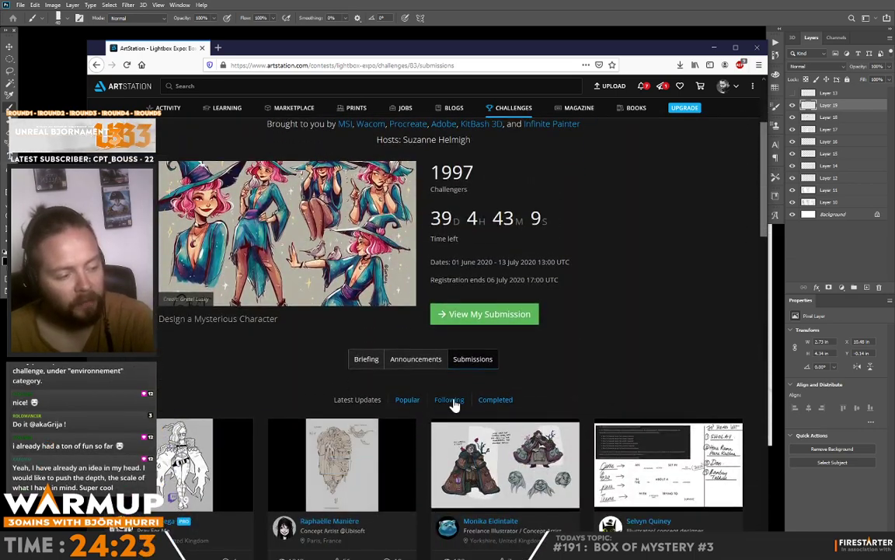
- Sort the challenge submissions by Popular and look through the top entries
left_click(409, 401)
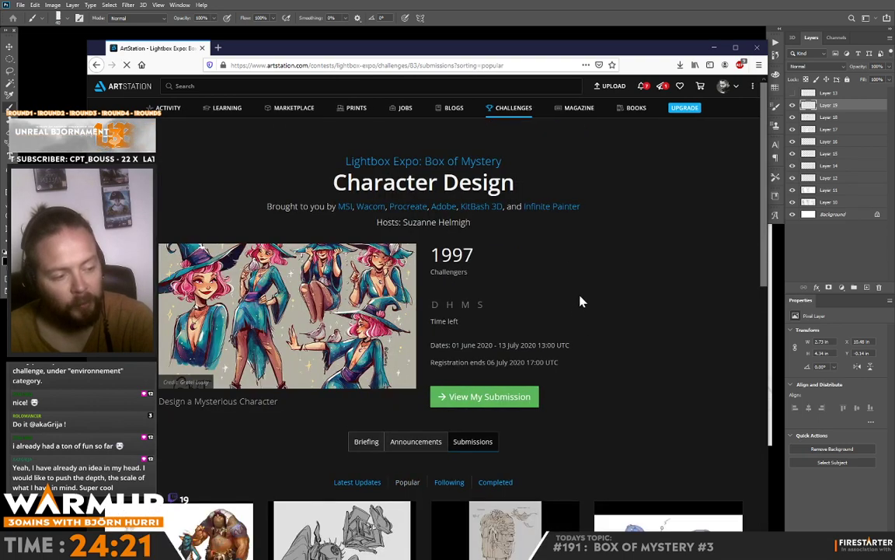
scroll(583, 298, "down", 5)
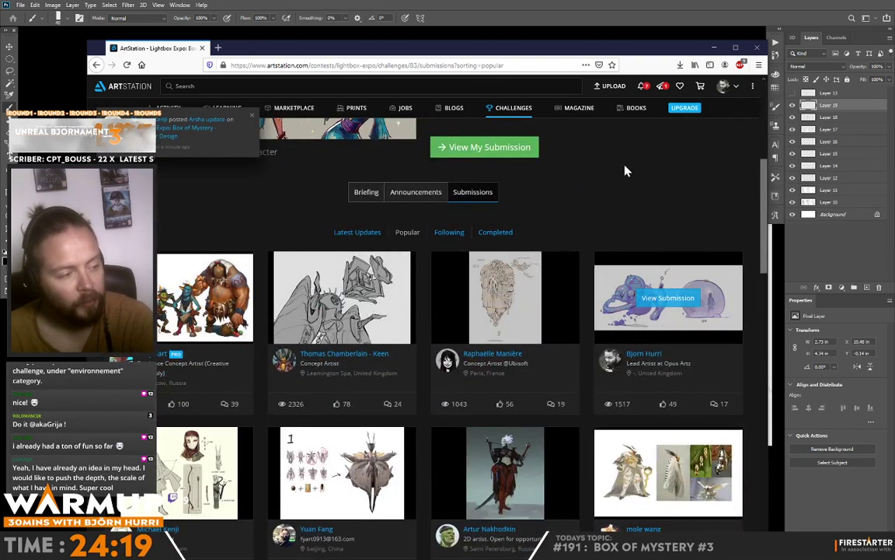
scroll(567, 188, "down", 1)
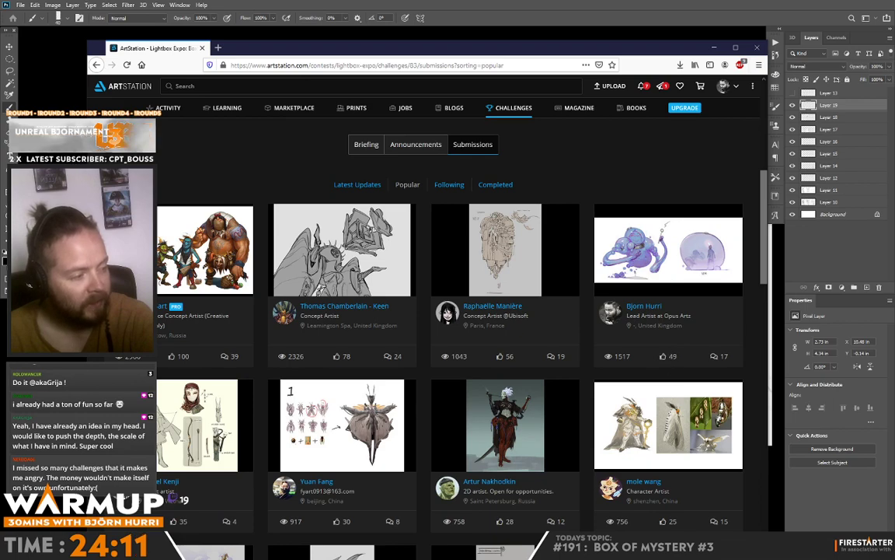
scroll(638, 289, "down", 3)
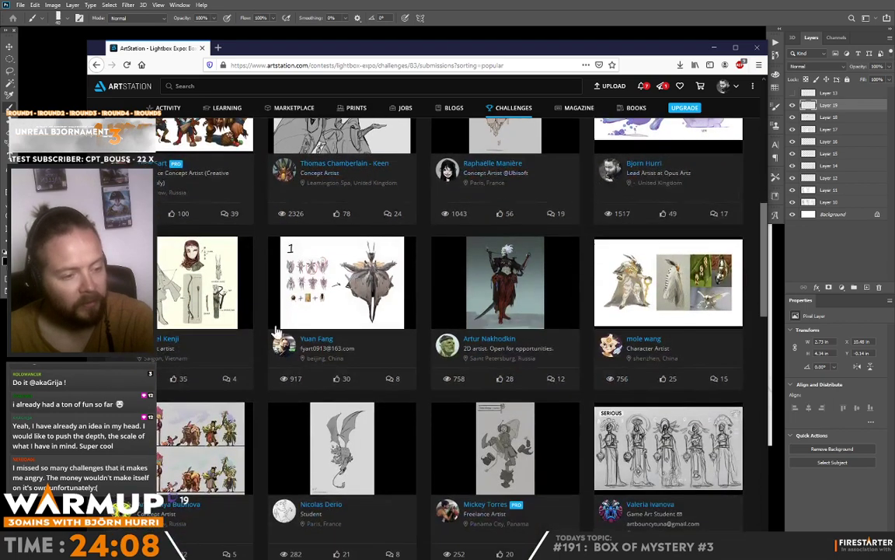
scroll(549, 416, "up", 6)
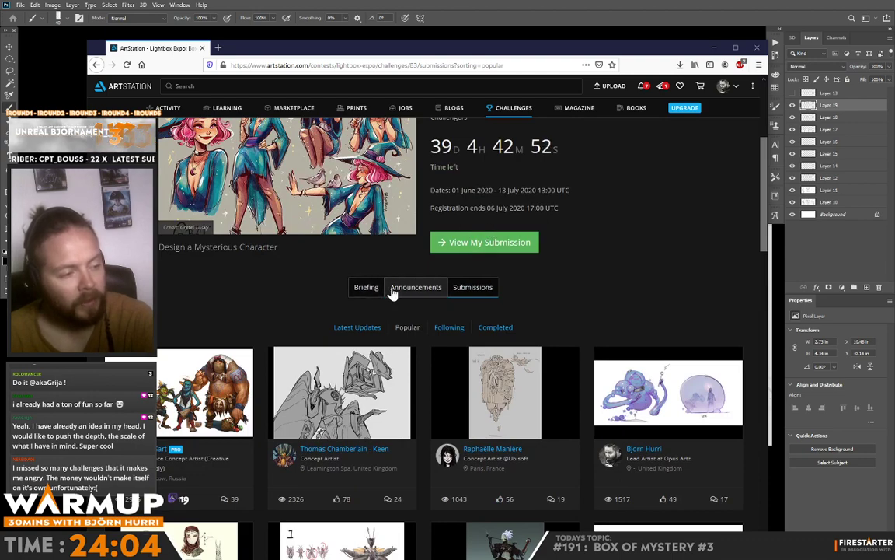
- Sort the submissions by Latest Updates again and browse further down the list of entries
left_click(371, 329)
scroll(234, 250, "down", 5)
scroll(412, 250, "down", 4)
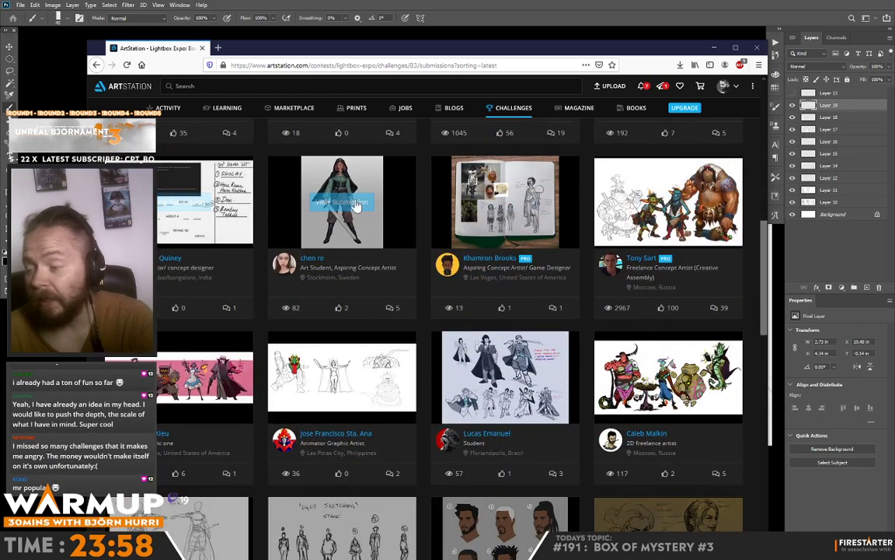
scroll(344, 305, "down", 3)
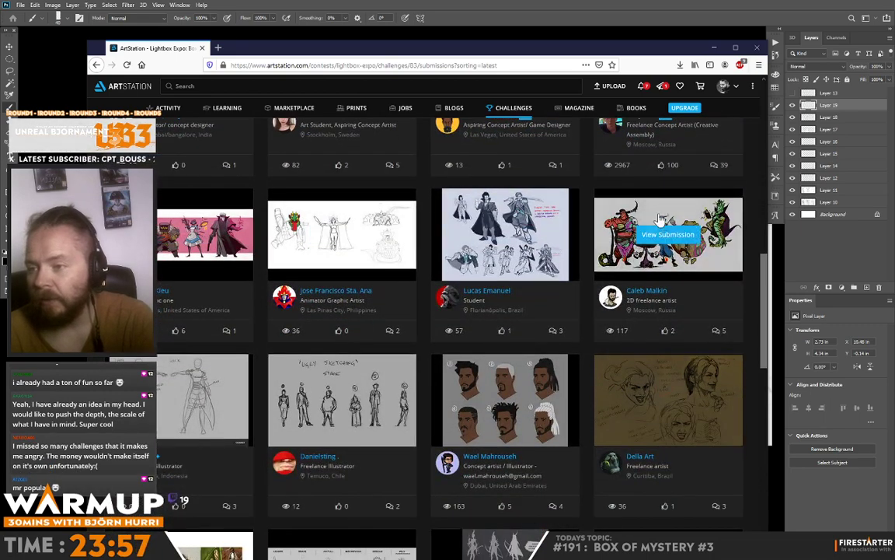
scroll(564, 235, "down", 4)
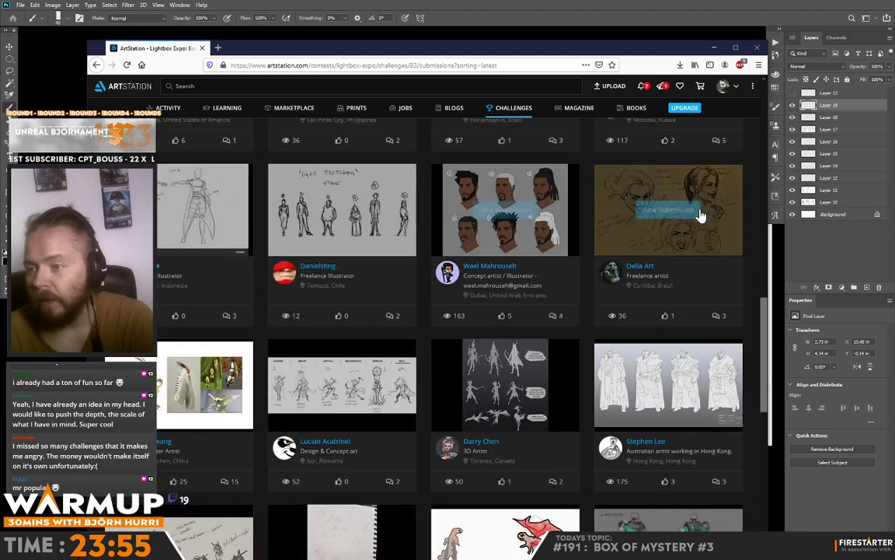
scroll(614, 345, "down", 3)
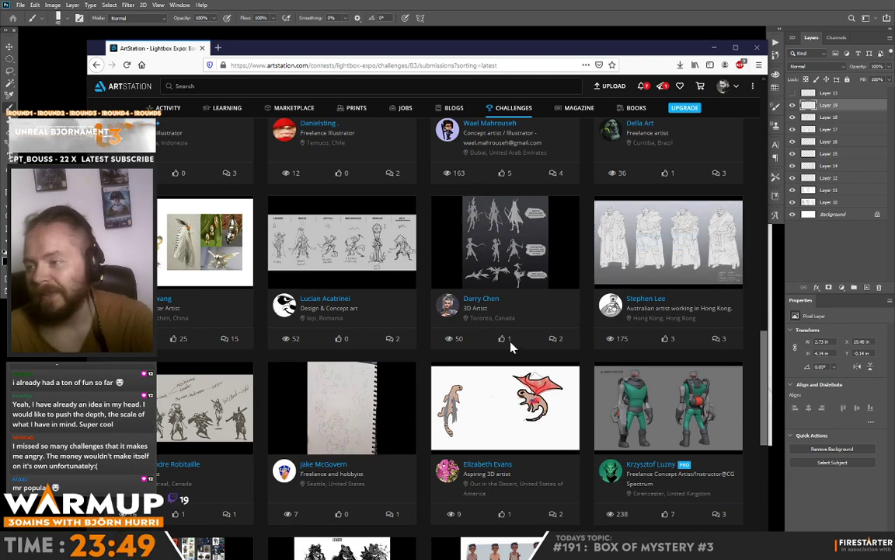
- Look further down the challenge submissions, then close the browser to return to the Photoshop sketch
scroll(484, 179, "down", 1)
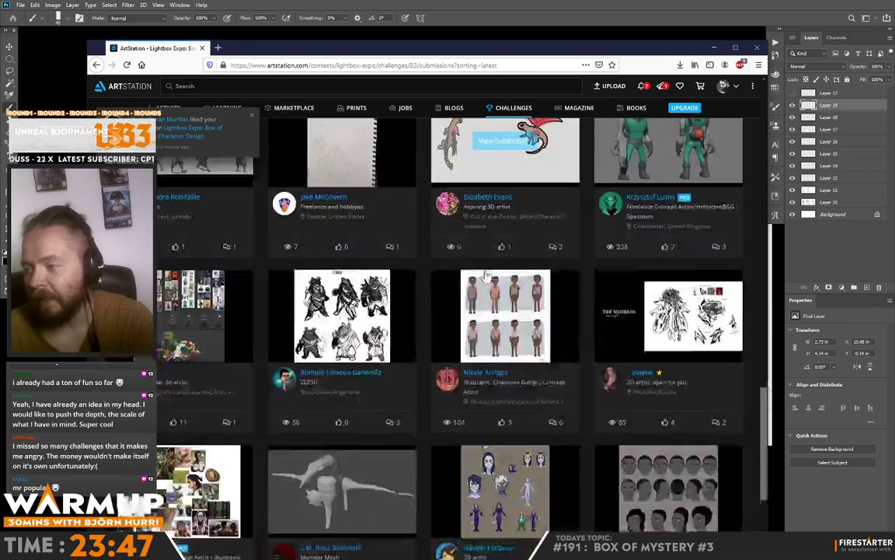
left_click(757, 47)
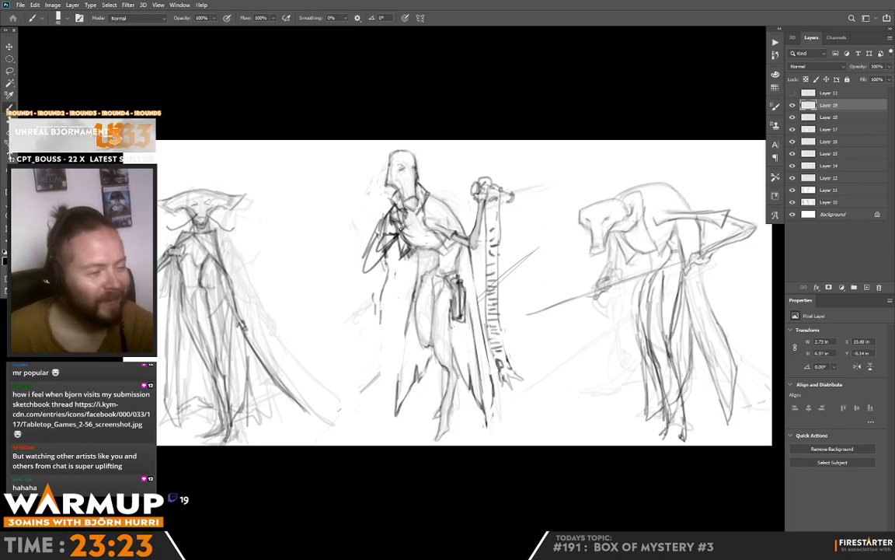
- Darken the middle villain's bent hand and sketch the inner cape edge running down beside its front leg
left_click_drag(395, 231, 389, 246)
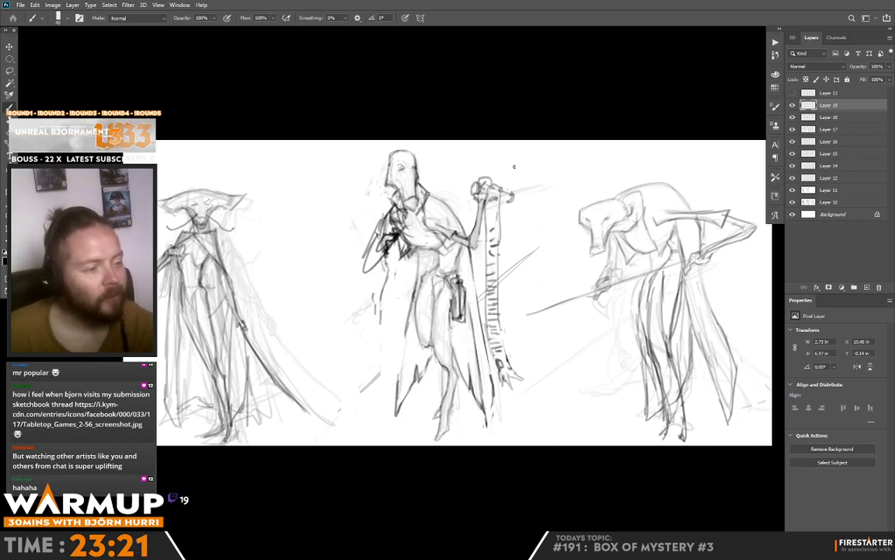
left_click_drag(412, 281, 383, 414)
key("ctrl+z")
key("ctrl+z")
mouse_move(416, 284)
left_mouse_down()
mouse_move(408, 349)
mouse_move(426, 423)
left_mouse_up()
key("ctrl+z")
key("ctrl+z")
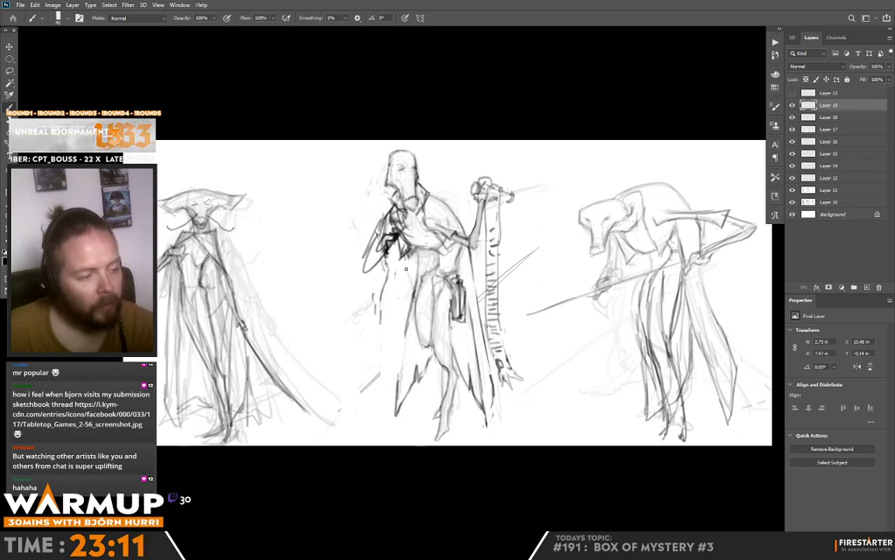
left_click_drag(429, 344, 436, 380)
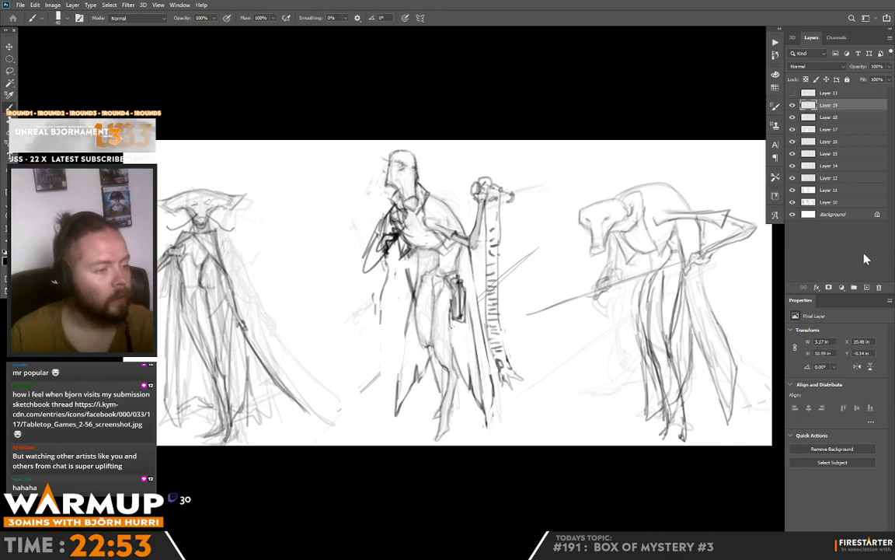
- Add a new layer and sketch short horns on both sides of the middle villain's head
key("ctrl")
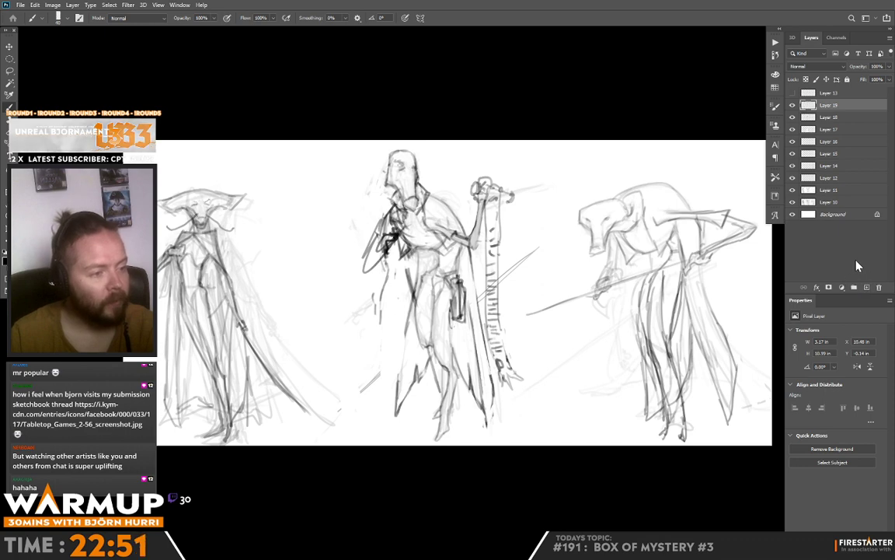
key("ctrl+shift+alt+n")
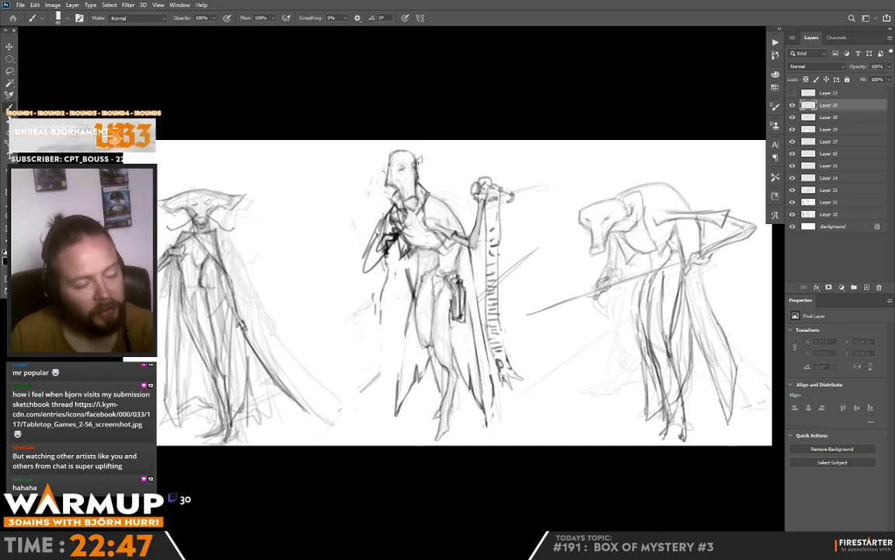
left_click_drag(395, 158, 349, 150)
left_click_drag(401, 162, 402, 164)
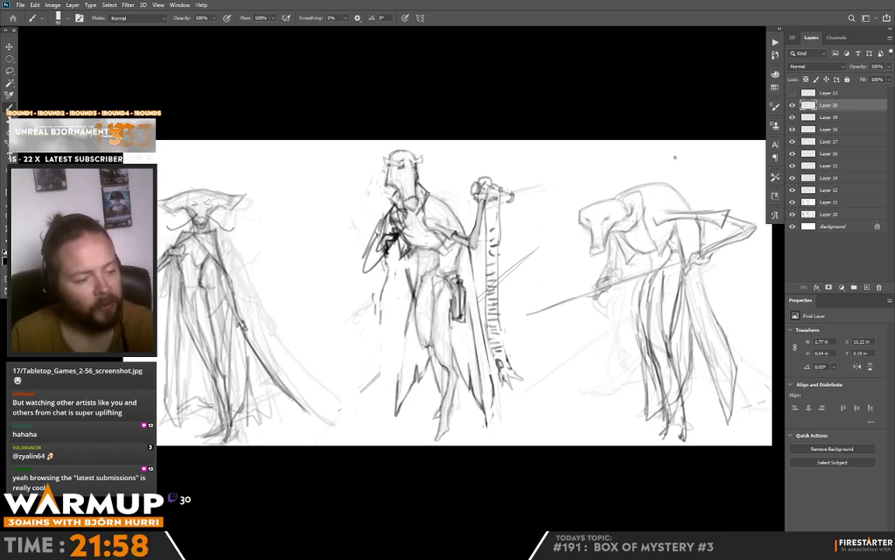
- Paint out the stray broken cape lines in front of the middle villain's body with white
left_click_drag(393, 264, 376, 311)
key("ctrl+z")
key("x")
mouse_move(395, 272)
left_mouse_down()
mouse_move(387, 258)
mouse_move(378, 318)
mouse_move(375, 295)
left_mouse_up()
left_click_drag(379, 371, 364, 387)
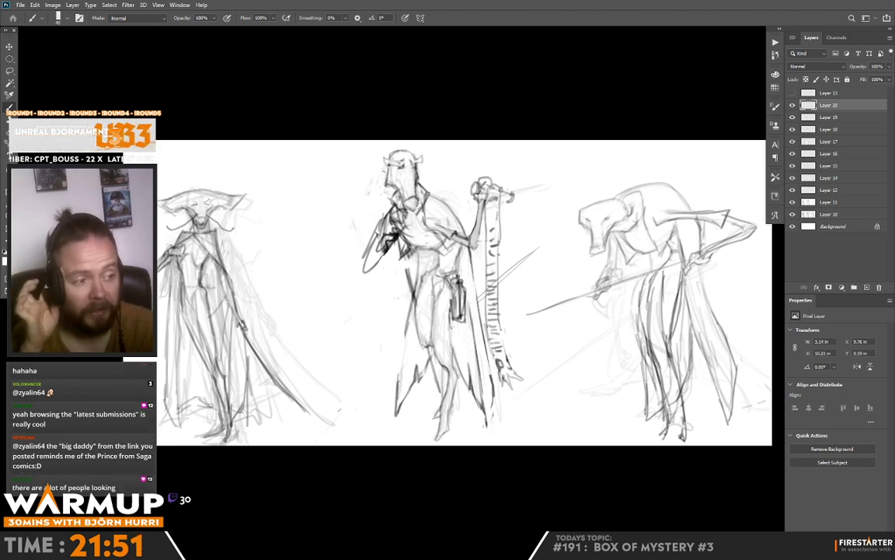
- Refine the middle villain's bent arm with sampled dark and white tones, trimming the sleeve and redrawing a narrower pointed forearm
left_click(393, 238, "alt")
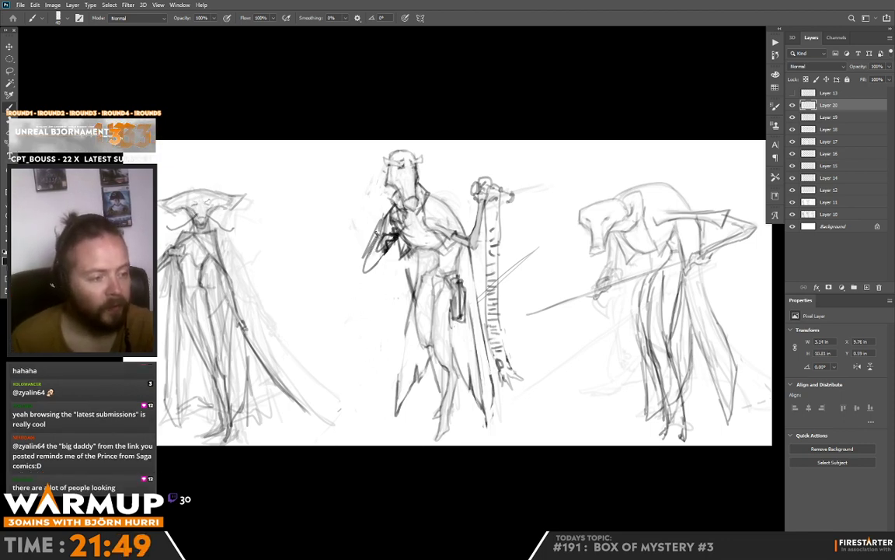
left_click(341, 192, "alt")
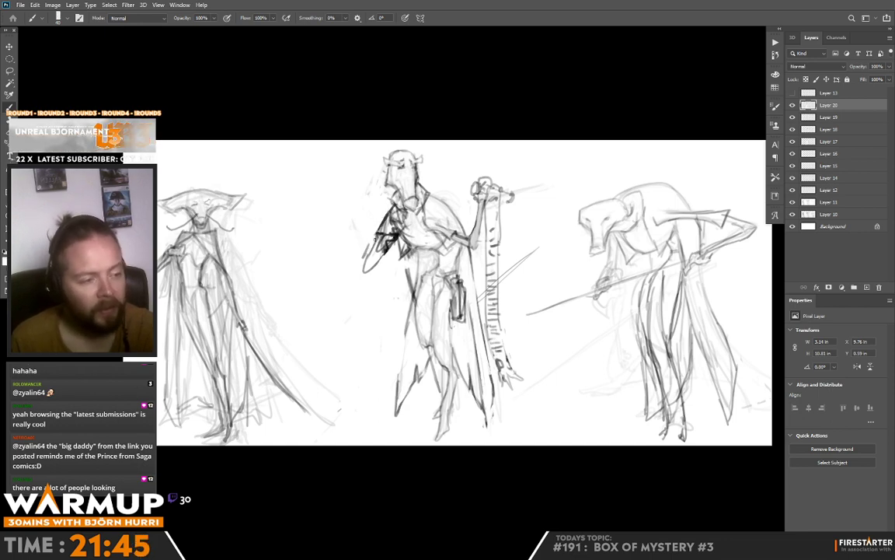
left_click_drag(370, 249, 365, 264)
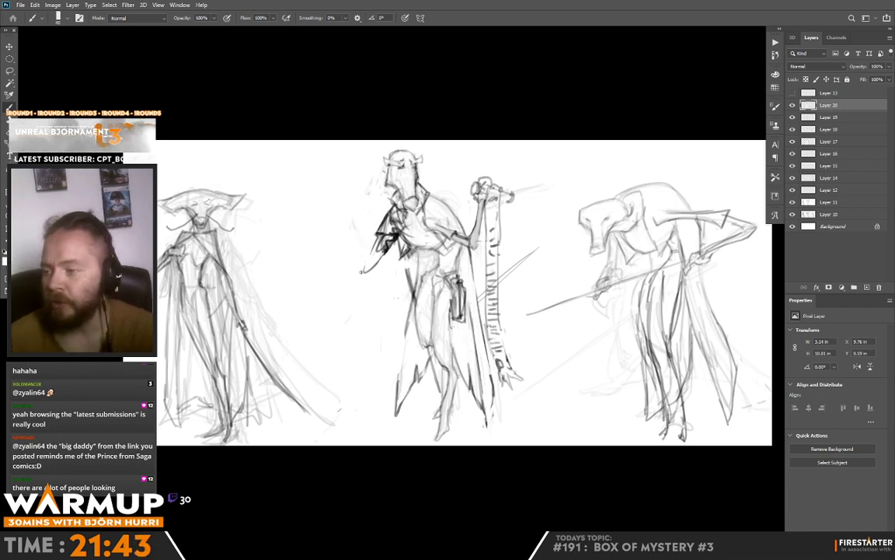
left_click(380, 234, "alt")
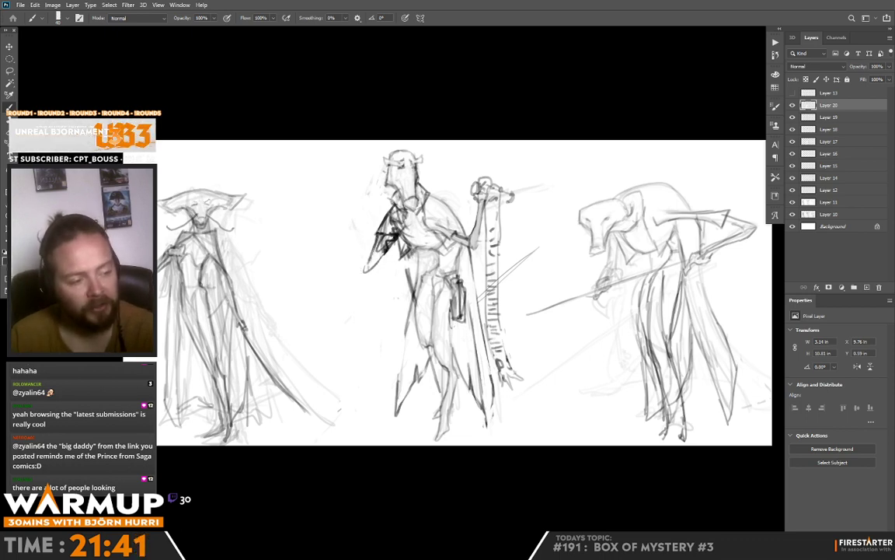
left_click_drag(370, 261, 389, 244)
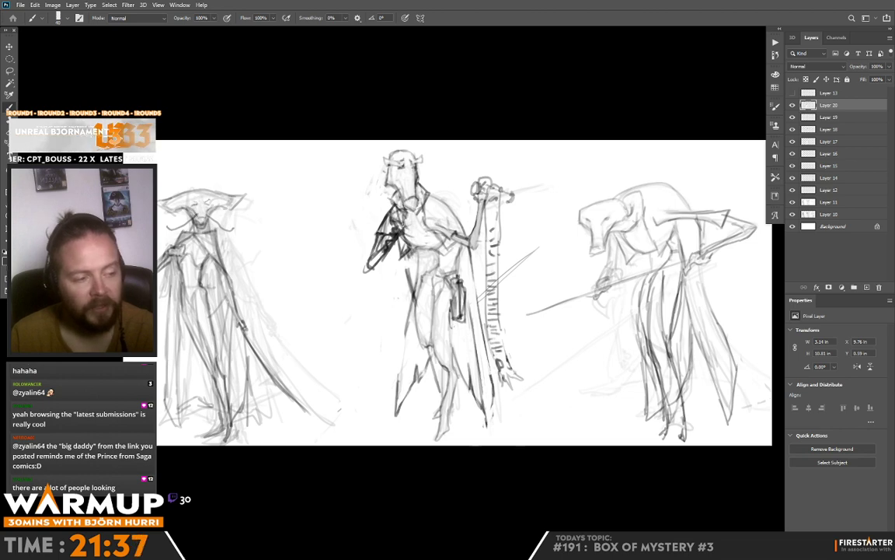
- Sketch the chest line across the middle villain's torso and draw a bold cape edge over its far shoulder
left_click_drag(433, 228, 389, 229)
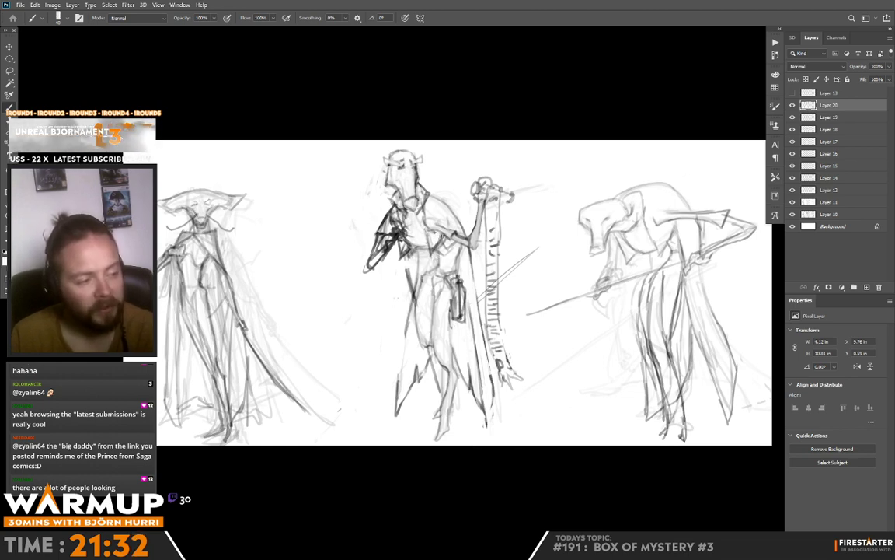
left_click_drag(395, 222, 404, 218)
key("x")
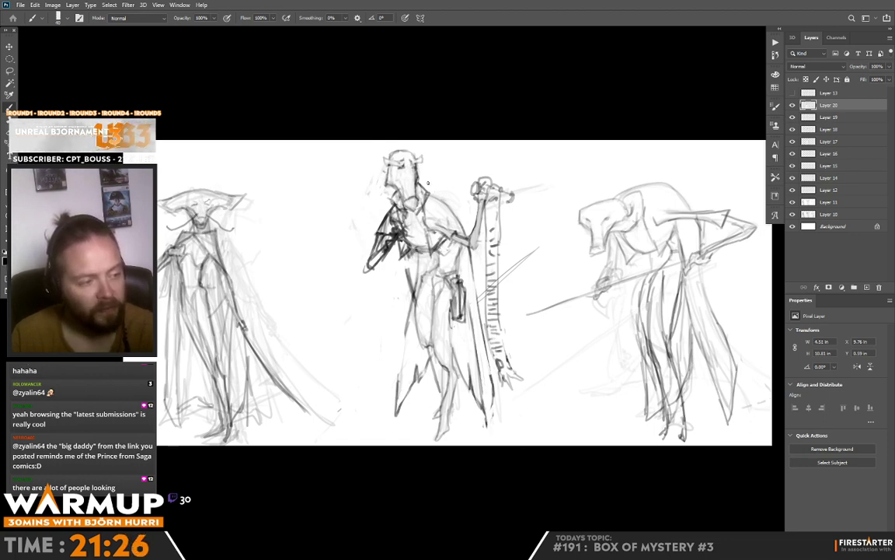
mouse_move(423, 186)
left_mouse_down()
mouse_move(449, 200)
mouse_move(455, 222)
left_mouse_up()
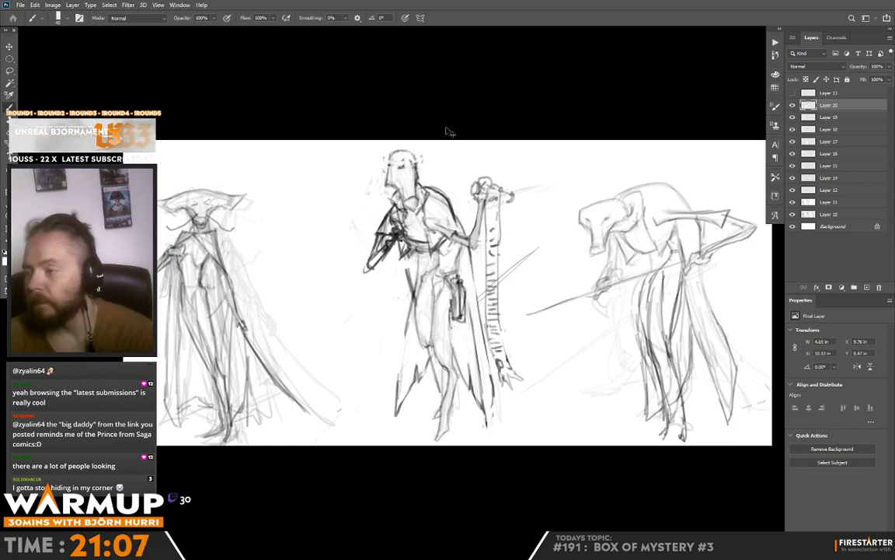
- Set the sketcher brush to 18 px and refine the middle villain's brow, face and angular horn with sampled tones
scroll(448, 132, "up", 2)
left_click_drag(474, 141, 482, 187)
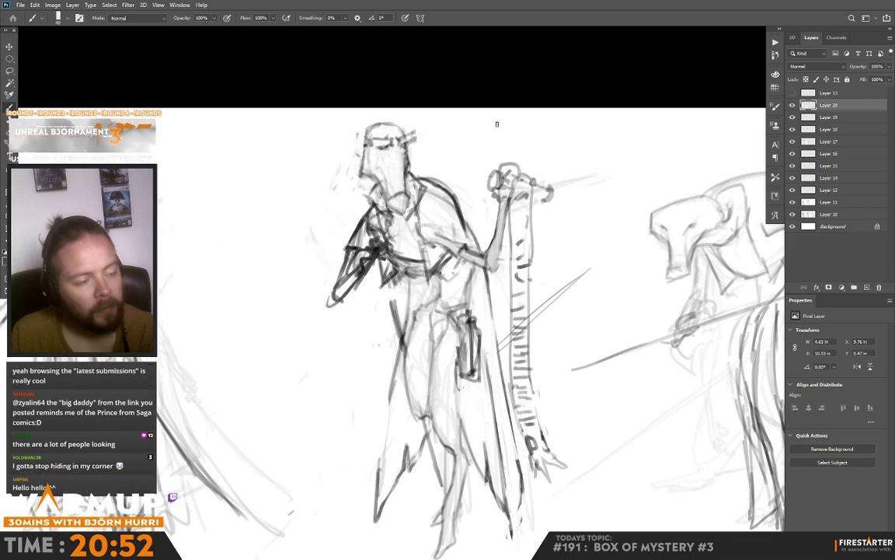
left_click(412, 139, "alt")
left_click(368, 126, "alt")
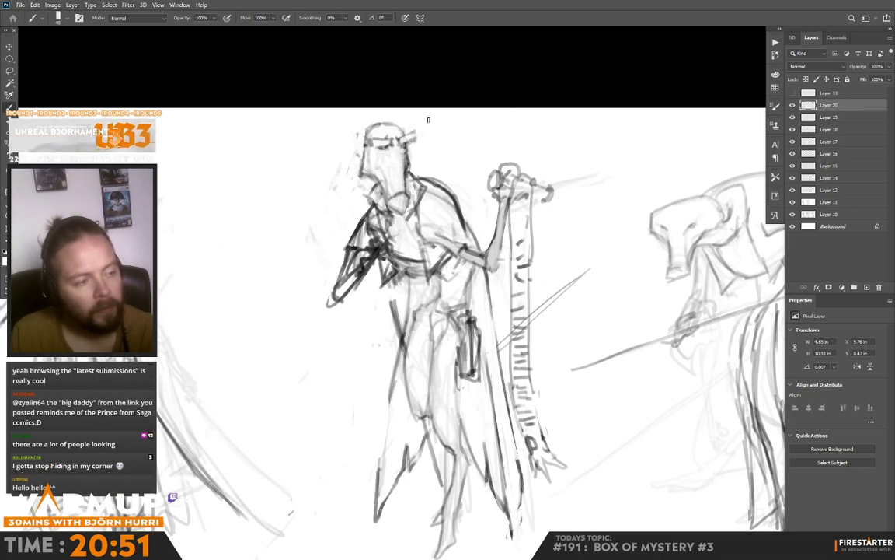
right_click(420, 166)
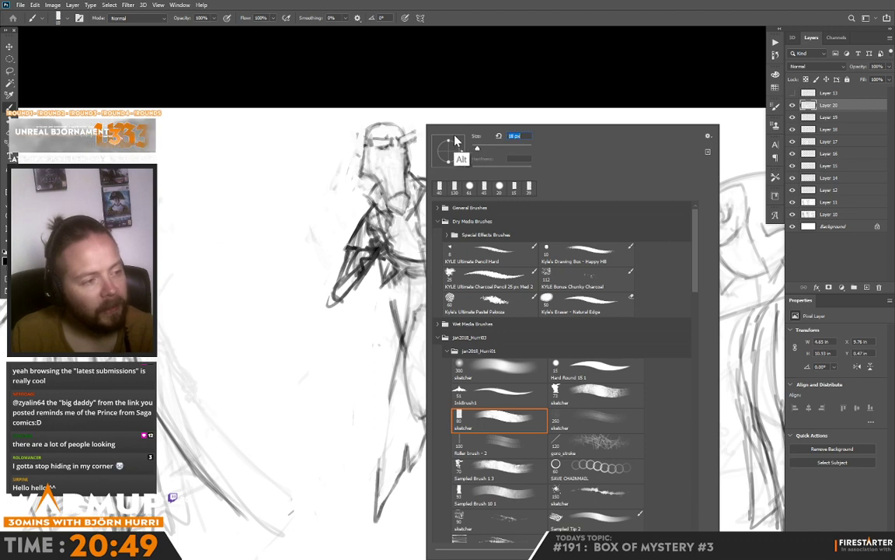
key("Escape")
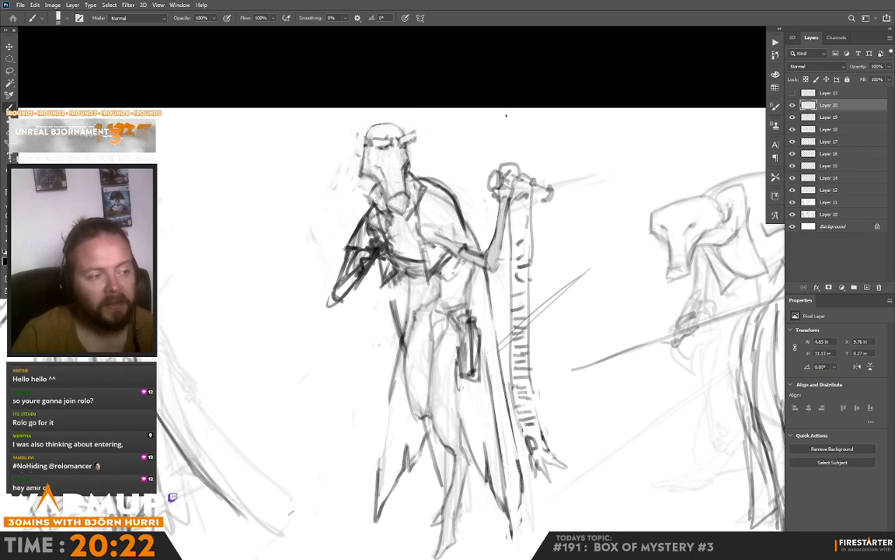
key("alt")
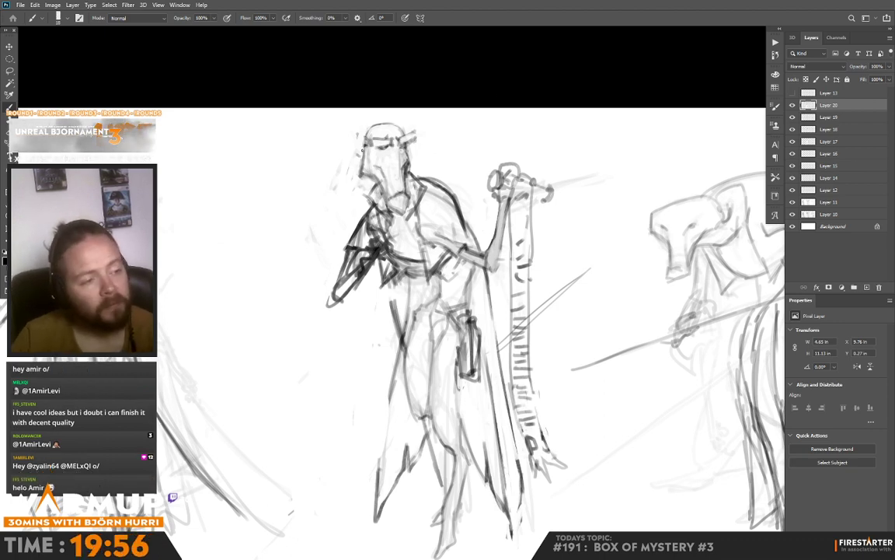
left_click(405, 158, "alt")
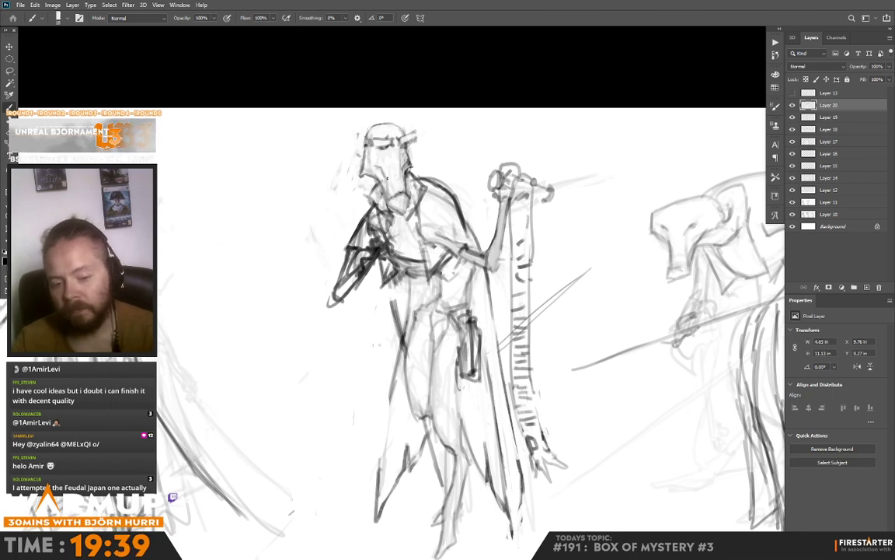
mouse_move(560, 217)
left_mouse_down()
mouse_move(556, 195)
mouse_move(554, 257)
left_mouse_up()
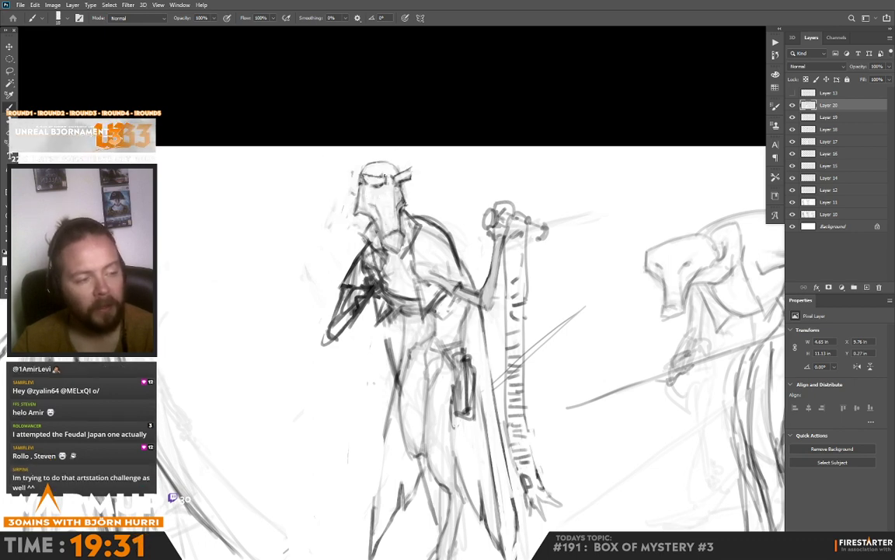
left_click(379, 179, "alt")
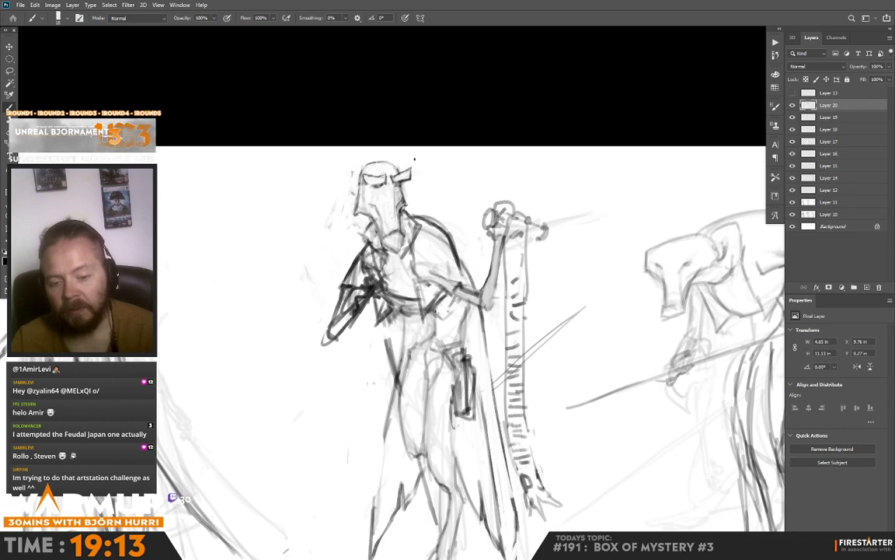
- Enlarge the sketcher brush again for working on the middle villain's body
left_click_drag(465, 183, 443, 91)
right_click(367, 153)
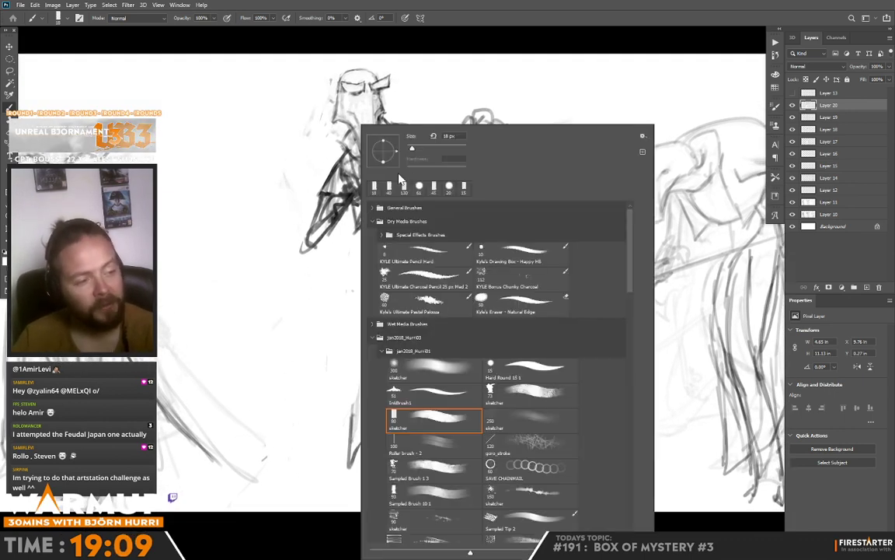
key("Escape")
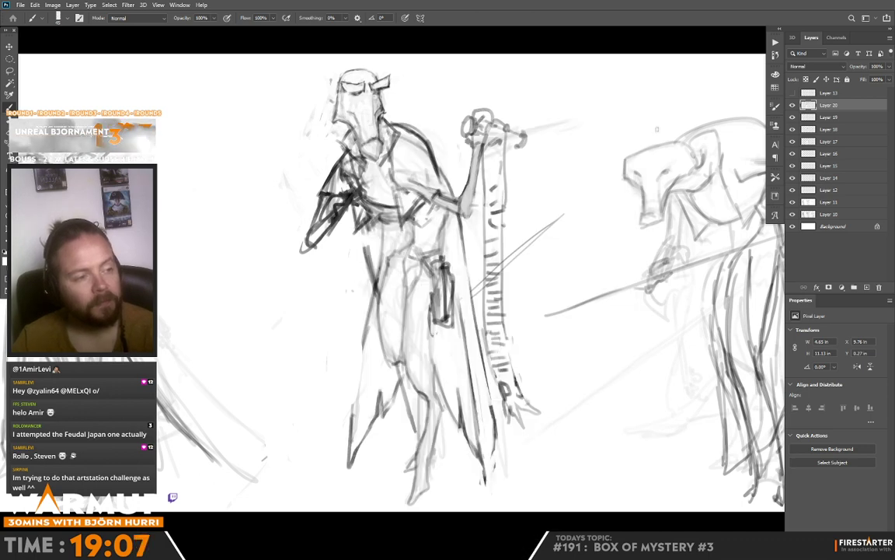
- Examine the blue bubble character in warmup190B.psd, then return to warmup191.psd in full-screen view
key("f")
key("f")
key("f")
key("f")
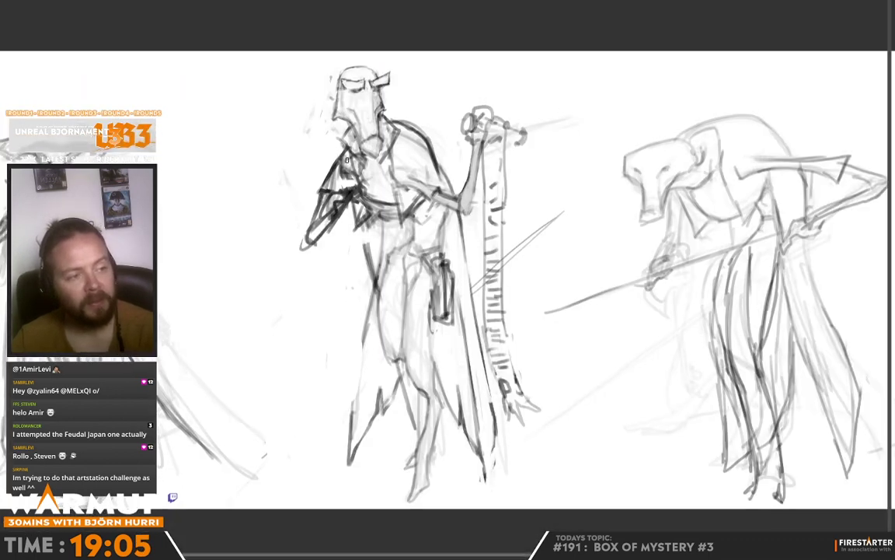
key("f")
left_click(330, 52)
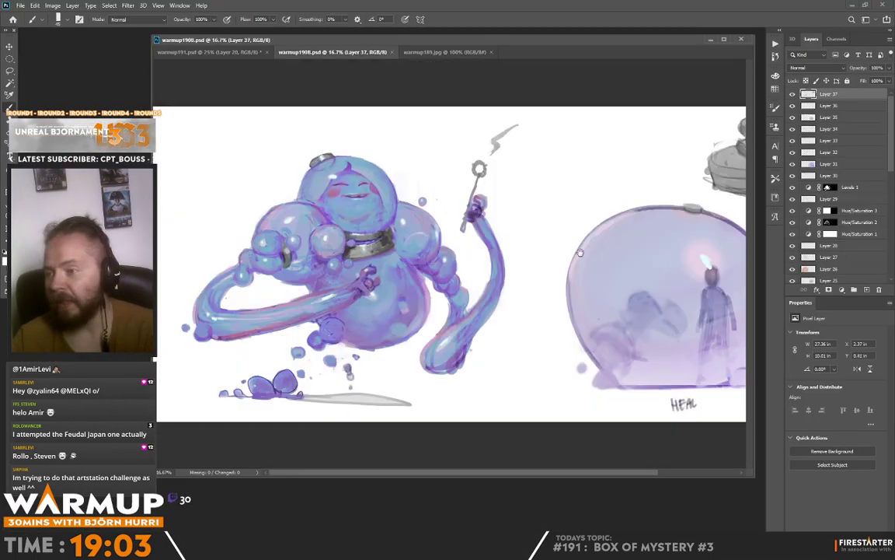
mouse_move(528, 268)
left_mouse_down()
mouse_move(402, 280)
mouse_move(441, 286)
mouse_move(550, 275)
left_mouse_up()
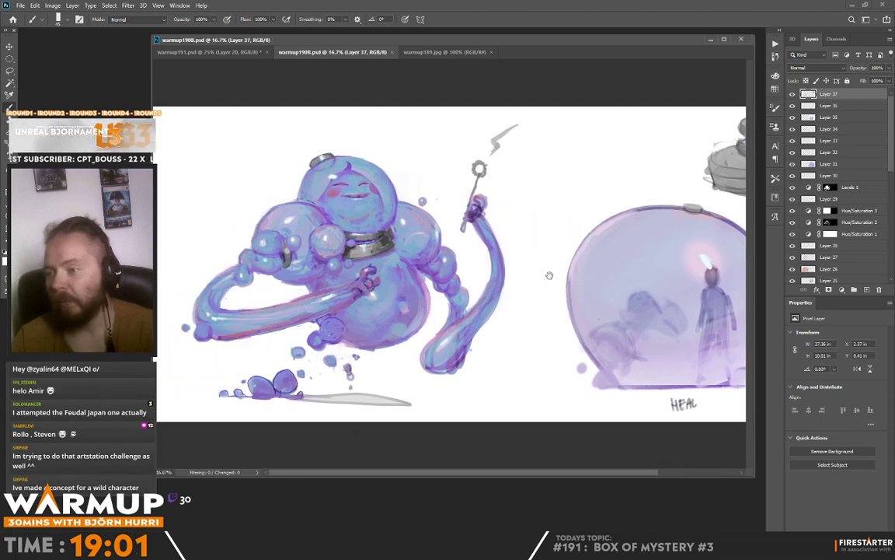
left_click(221, 54)
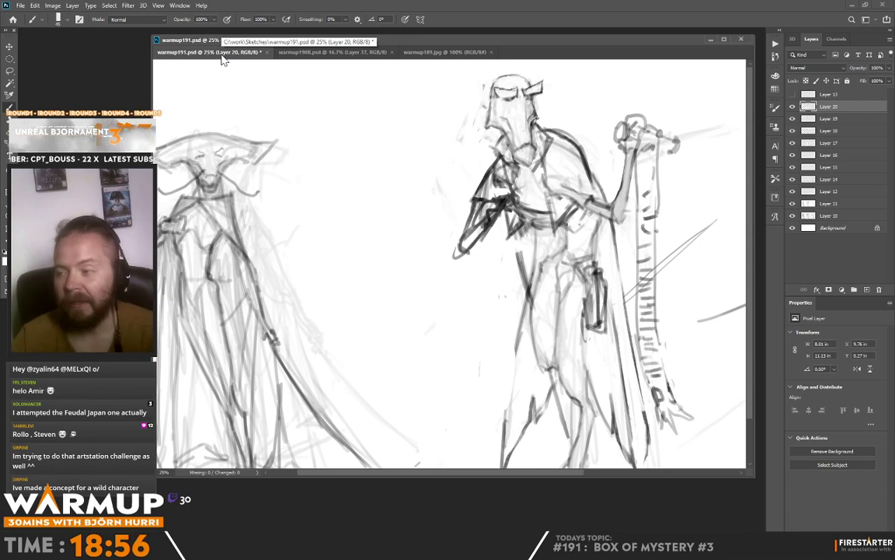
left_click_drag(667, 239, 534, 239)
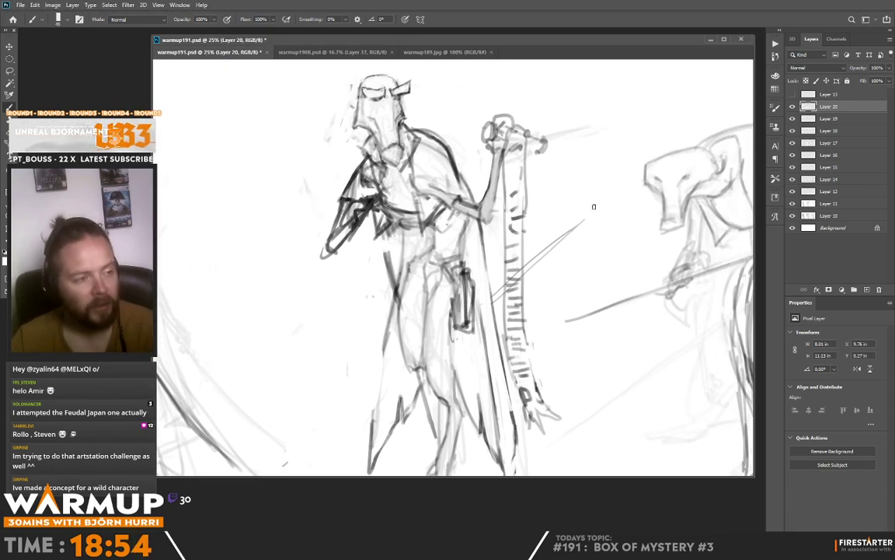
key("f")
- Redraw the middle villain's collar and shoulder cape edge with thinner lines, and add drape lines down past the hip pouch
left_click_drag(330, 295, 312, 280)
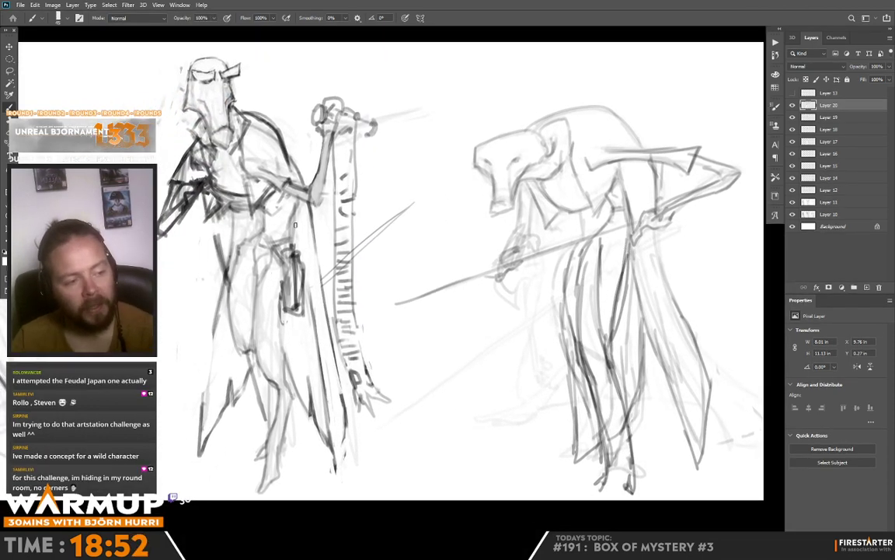
key("x")
left_click_drag(261, 189, 283, 302)
left_click_drag(281, 201, 296, 303)
left_click_drag(282, 223, 290, 269)
left_click_drag(247, 110, 268, 154)
left_click_drag(249, 114, 281, 177)
key("x")
mouse_move(245, 115)
left_mouse_down()
mouse_move(265, 160)
mouse_move(224, 103)
mouse_move(249, 118)
mouse_move(219, 103)
mouse_move(235, 109)
left_mouse_up()
key("x")
left_click_drag(236, 104, 251, 114)
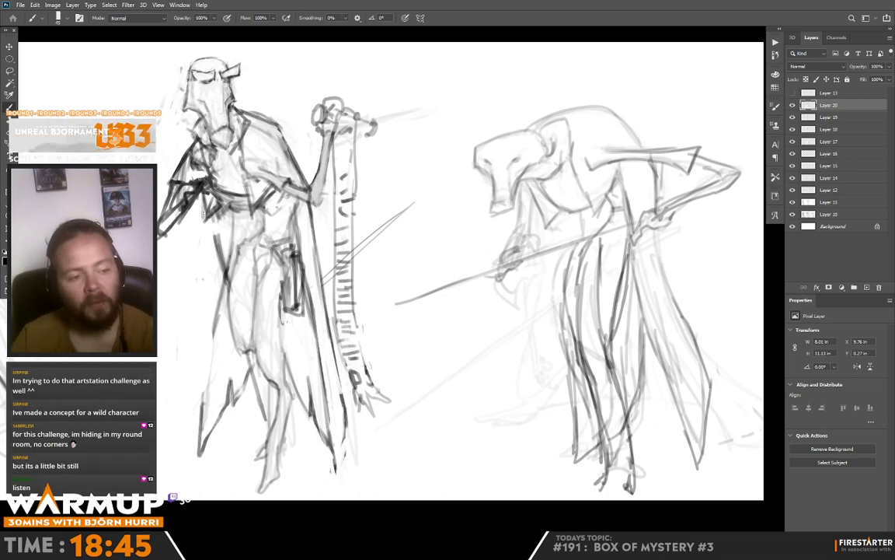
left_click_drag(302, 199, 379, 156)
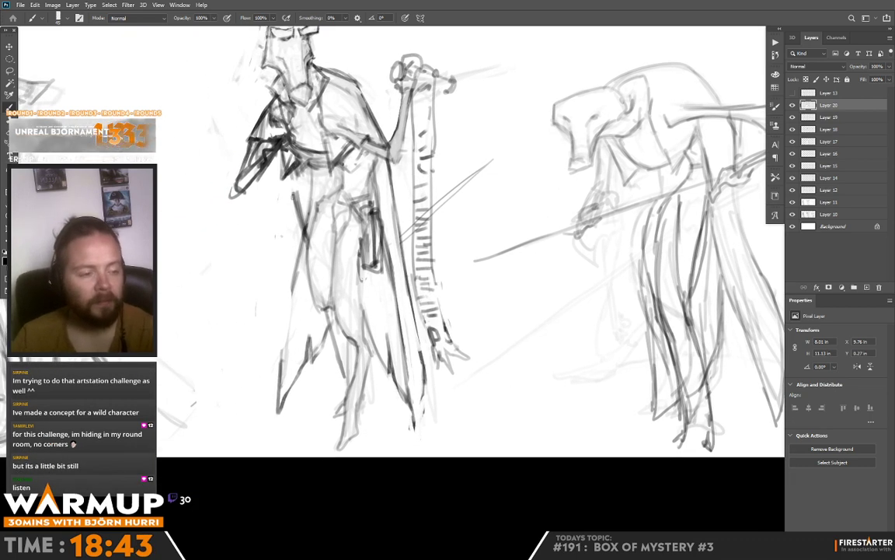
- Sketch a hilt and a second canister at the middle villain's hips, and redraw the cape's pointed lower edges with sampled tones
left_click_drag(289, 195, 308, 253)
left_click_drag(316, 207, 308, 258)
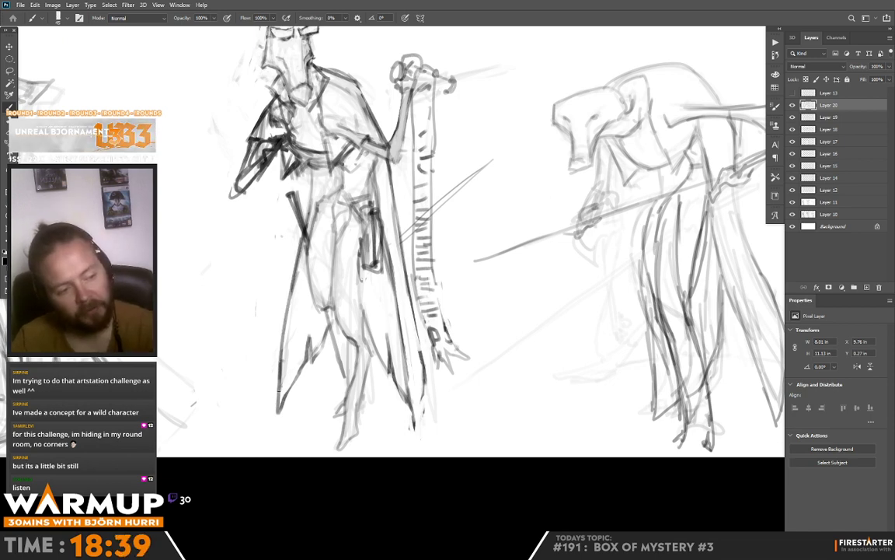
left_click_drag(504, 191, 514, 222)
mouse_move(302, 426)
left_mouse_down()
mouse_move(335, 377)
mouse_move(319, 397)
left_mouse_up()
left_click(325, 370, "alt")
left_click_drag(330, 381, 317, 404)
left_click_drag(402, 374, 412, 422)
key("x")
mouse_move(389, 387)
left_mouse_down()
mouse_move(420, 443)
mouse_move(434, 444)
left_mouse_up()
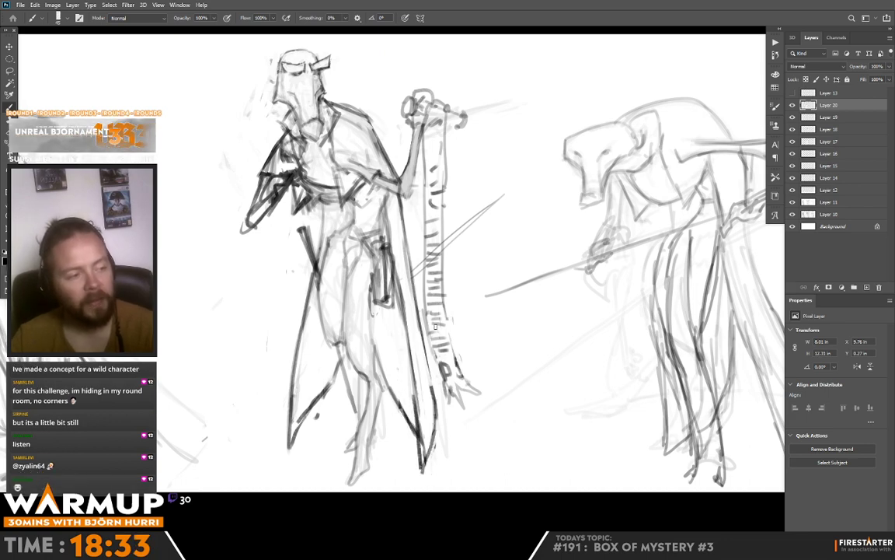
mouse_move(364, 261)
left_mouse_down()
mouse_move(380, 309)
mouse_move(373, 317)
mouse_move(382, 319)
mouse_move(389, 301)
left_mouse_up()
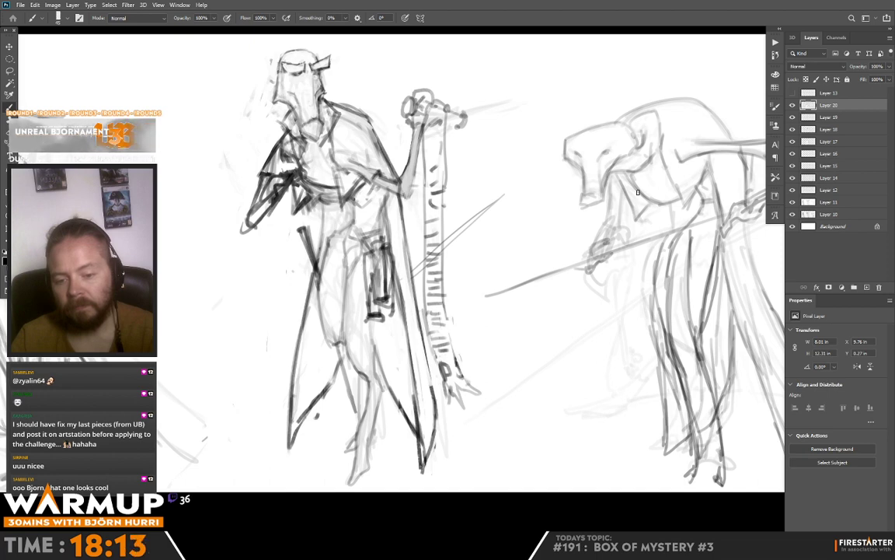
- Reduce the brush to 14 px, add small jagged spikes to the sides of the middle villain's head, and refine the chin
scroll(544, 183, "up", 4)
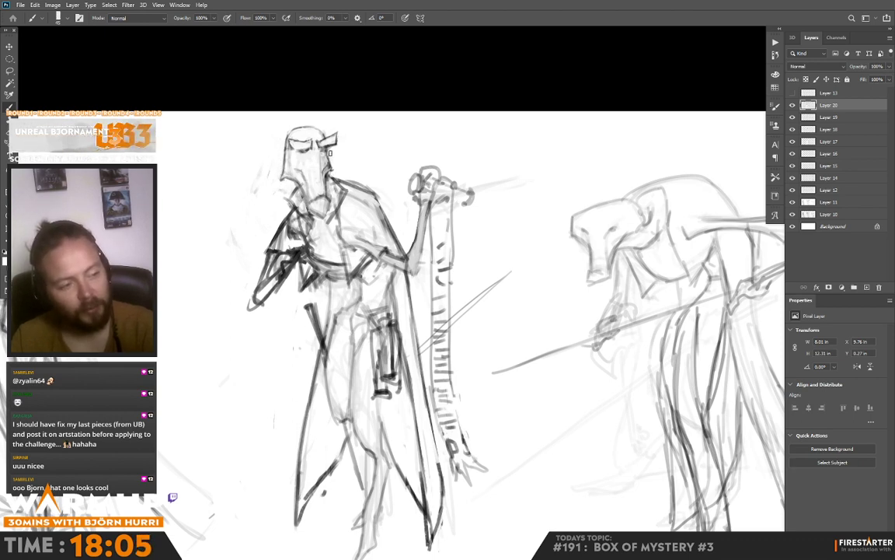
left_click_drag(349, 110, 301, 117)
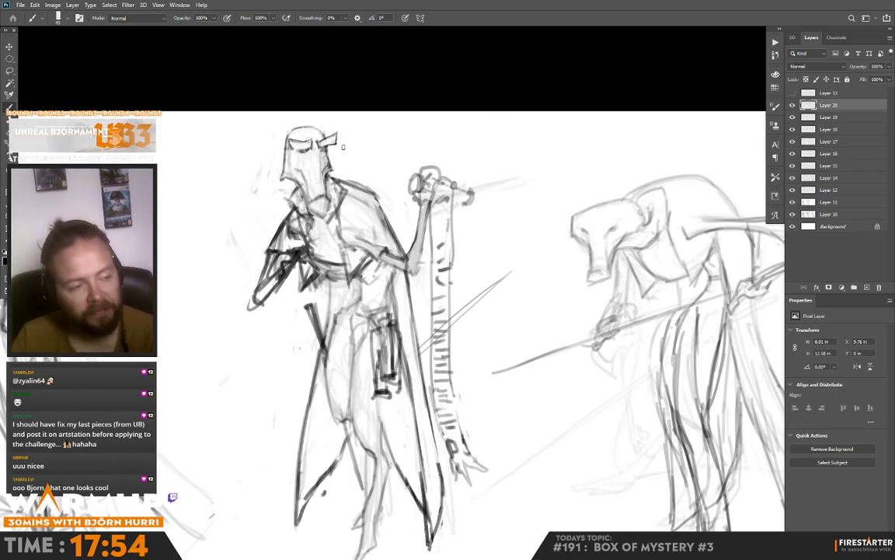
right_click(365, 149)
left_click(422, 82)
left_click_drag(371, 178, 440, 233)
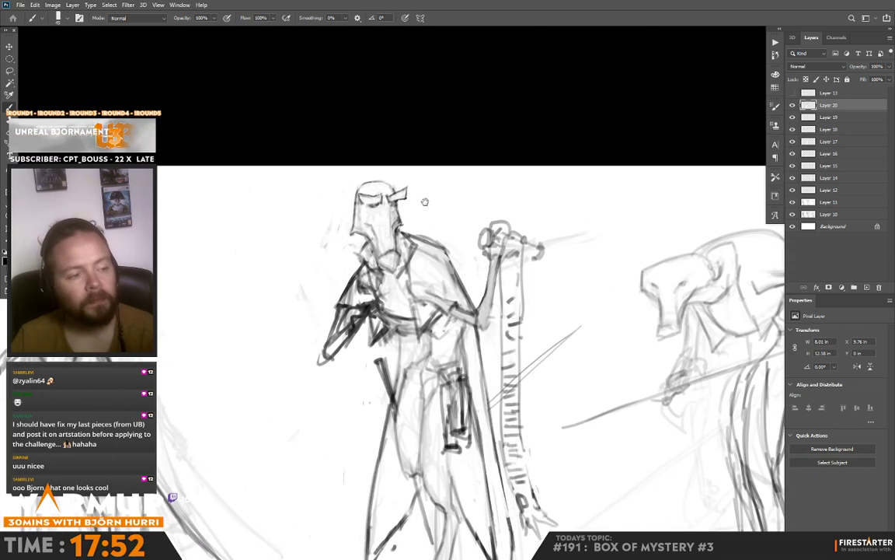
right_click(408, 201)
left_click_drag(465, 149, 456, 149)
key("Return")
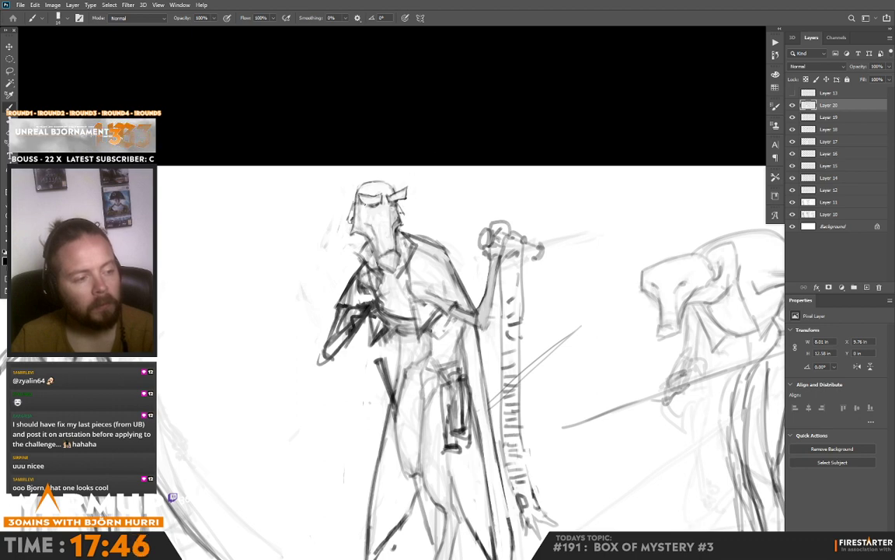
left_click_drag(556, 166, 551, 141)
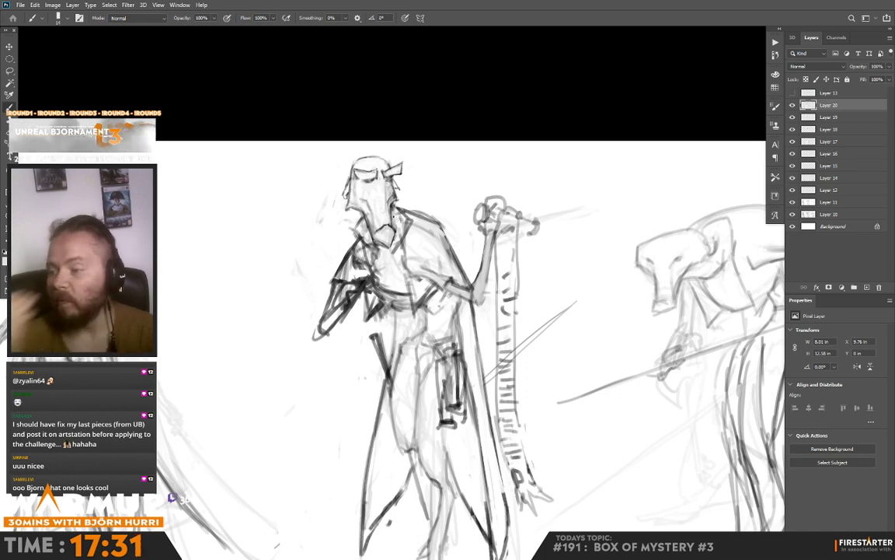
left_click_drag(477, 328, 455, 190)
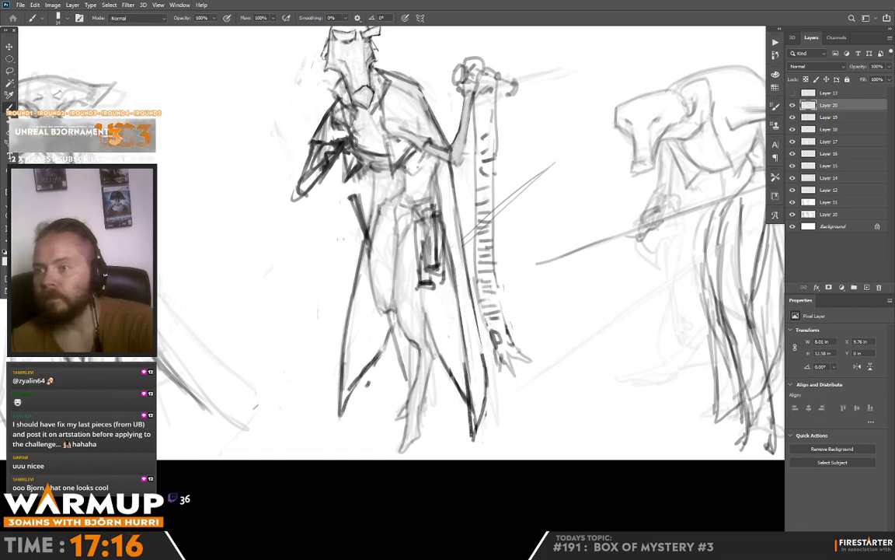
- Switch to the ArtStation browser window, open the challenge submission from the notifications, examine its bubble character posts, and close the browser
key("alt+Tab")
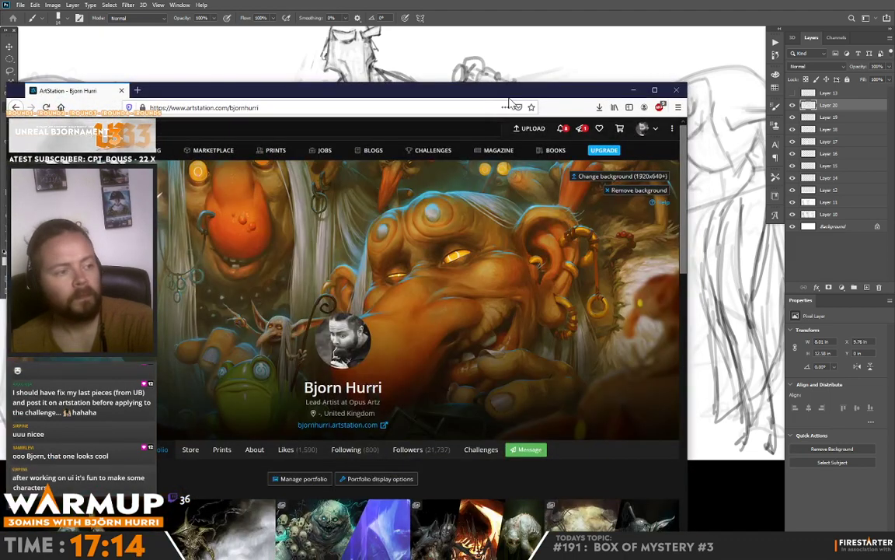
double_click(429, 87)
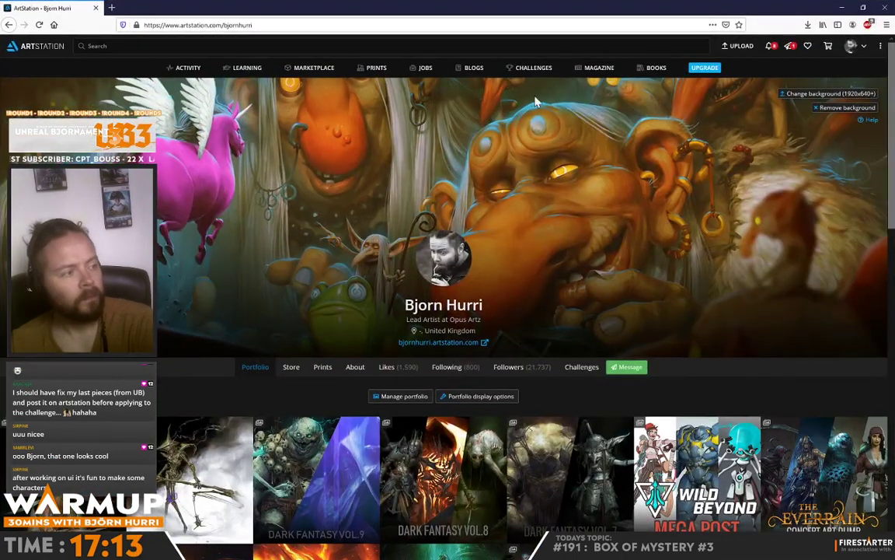
left_click(769, 47)
left_click(717, 144)
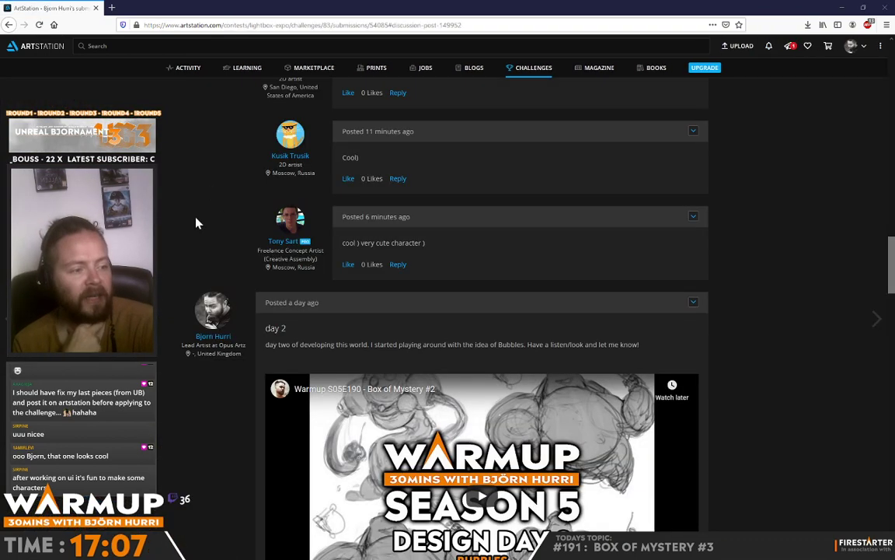
scroll(195, 279, "down", 5)
scroll(234, 296, "up", 4)
scroll(286, 361, "down", 4)
scroll(286, 362, "down", 4)
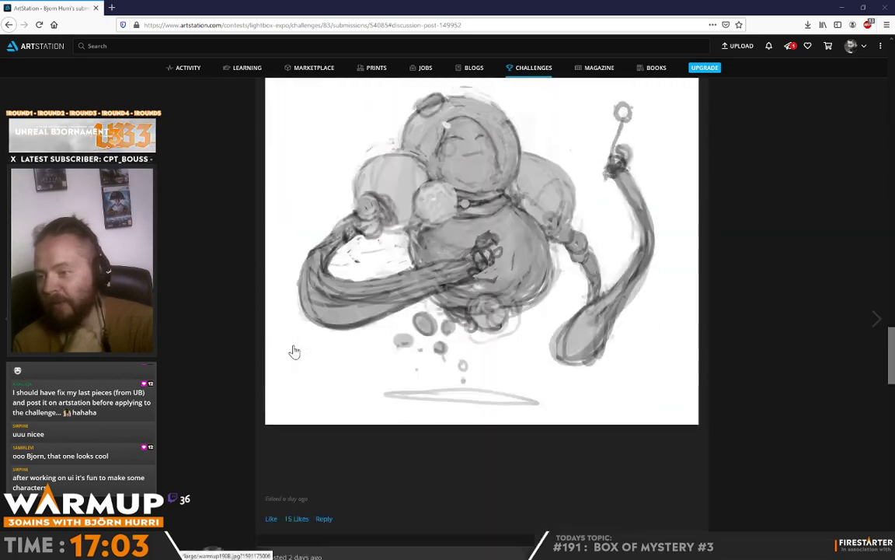
scroll(291, 351, "up", 15)
scroll(326, 340, "up", 15)
scroll(305, 323, "down", 4)
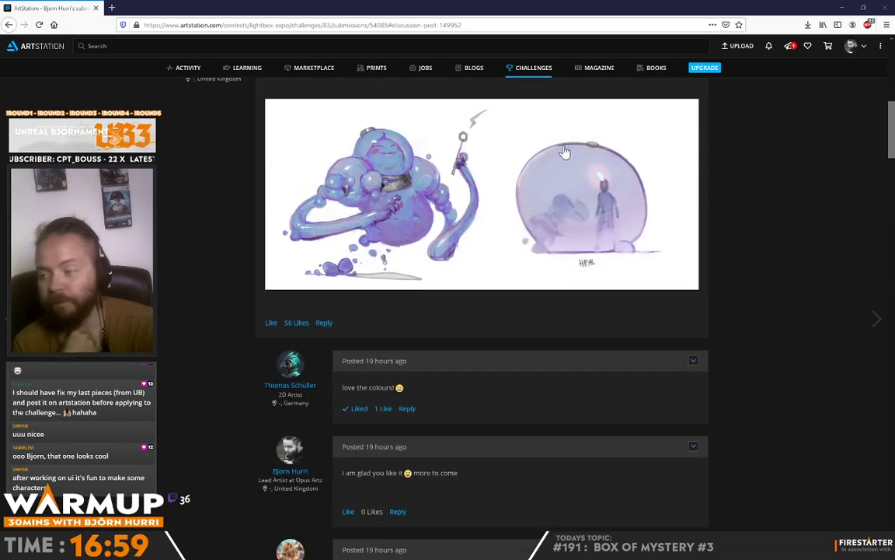
left_click(888, 7)
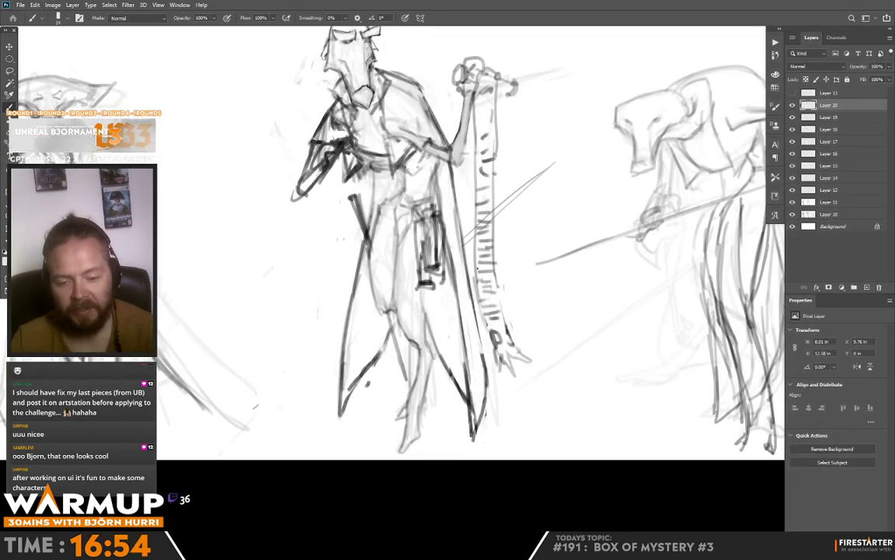
- Define the middle villain's waist, leg and pointed foot contours, and redraw the hip pouches as capped canisters
mouse_move(508, 257)
left_mouse_down()
mouse_move(525, 228)
mouse_move(526, 240)
mouse_move(502, 239)
left_mouse_up()
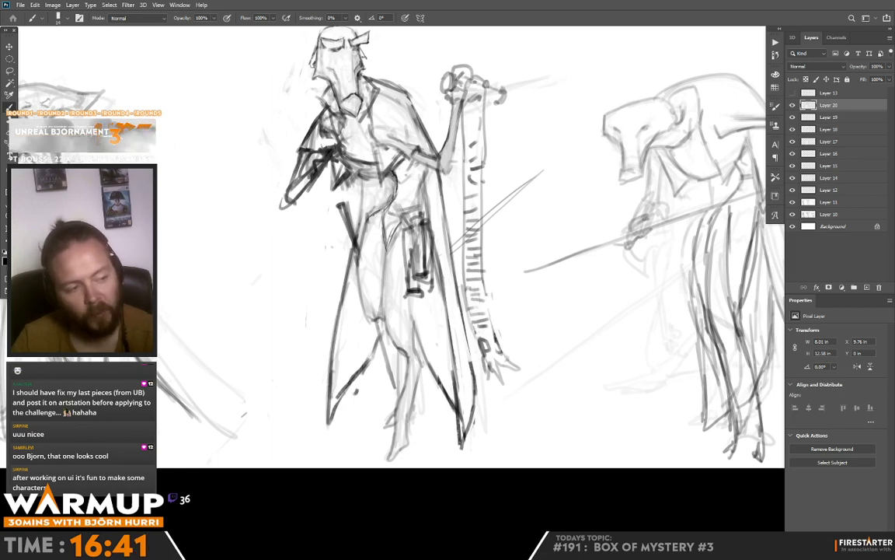
mouse_move(323, 225)
left_mouse_down()
mouse_move(321, 254)
mouse_move(335, 288)
left_mouse_up()
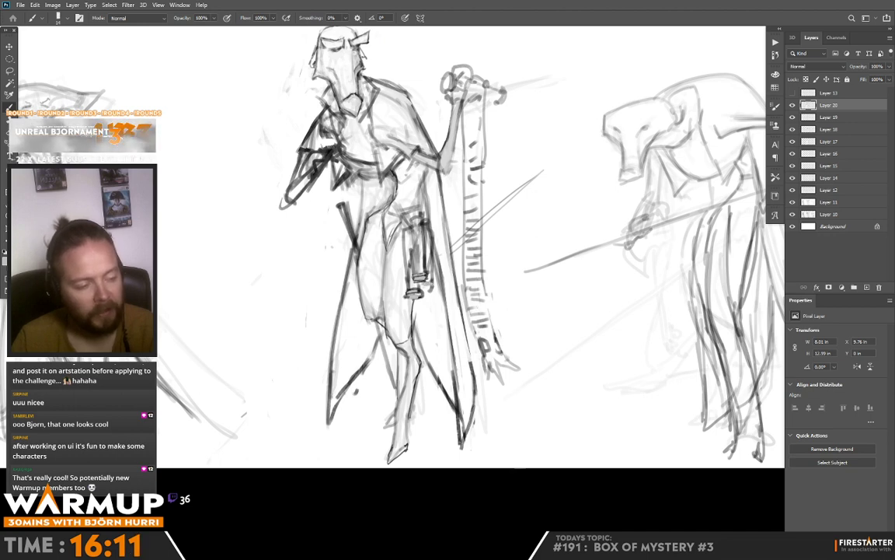
left_click_drag(431, 275, 437, 283)
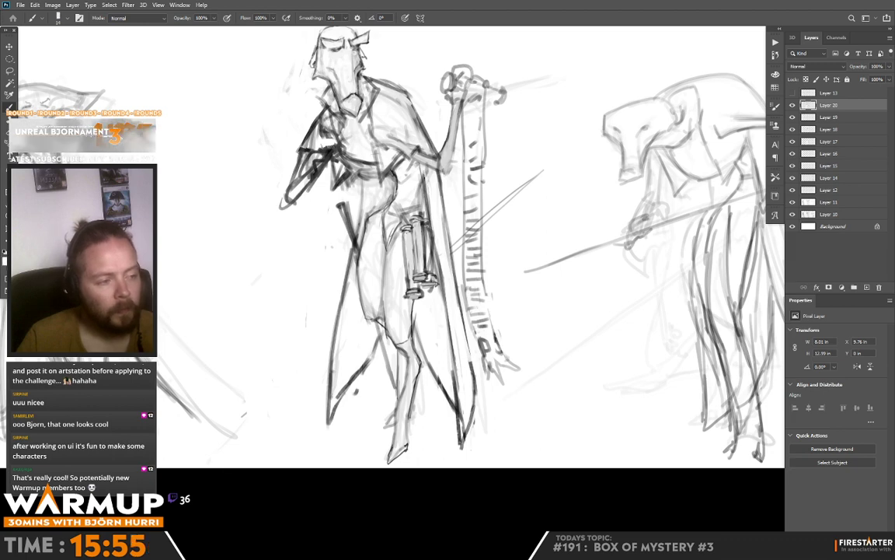
- Enlarge the brush and draw the shoulder cape's lower edge and folds over the raised arm, sampling tones from the sketch
left_click_drag(446, 60, 438, 175)
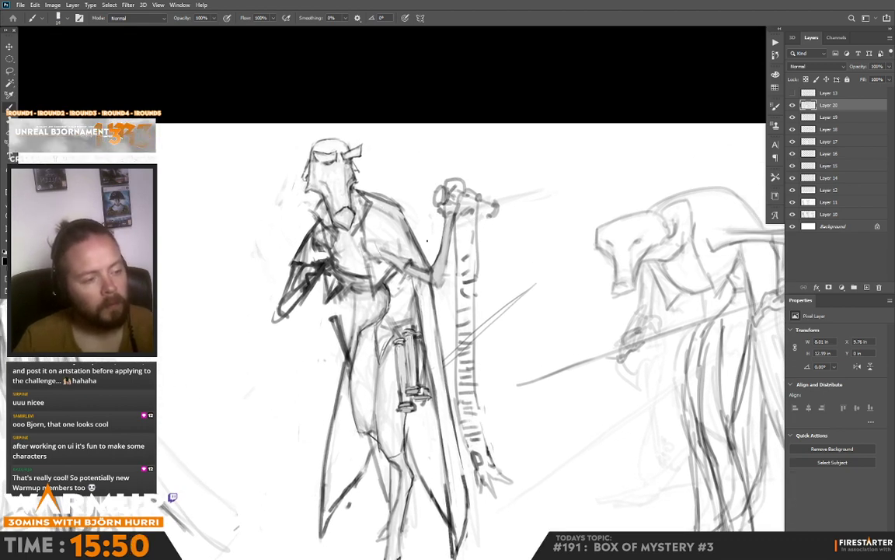
right_click(432, 232)
left_click(484, 148)
left_click_drag(393, 235, 412, 259)
left_click(378, 253, "alt")
left_click(406, 255, "alt")
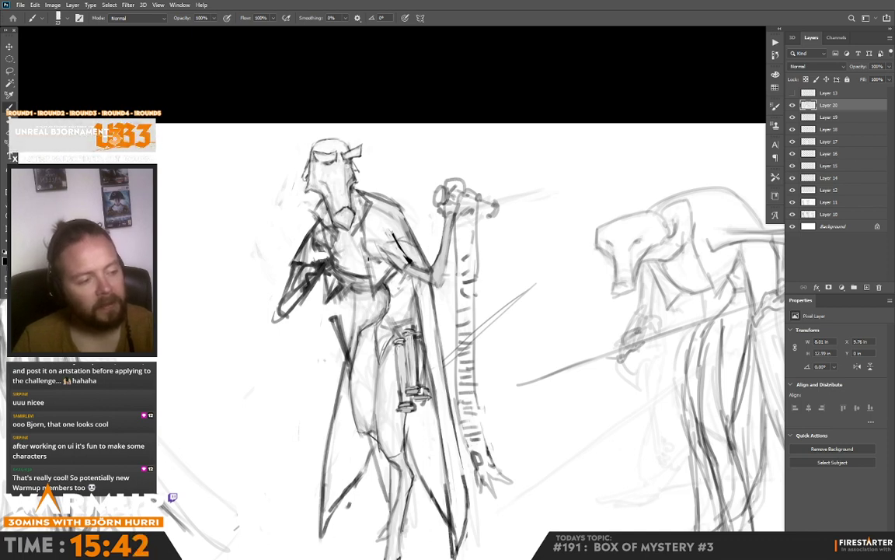
left_click_drag(368, 256, 412, 235)
key("x")
key("x")
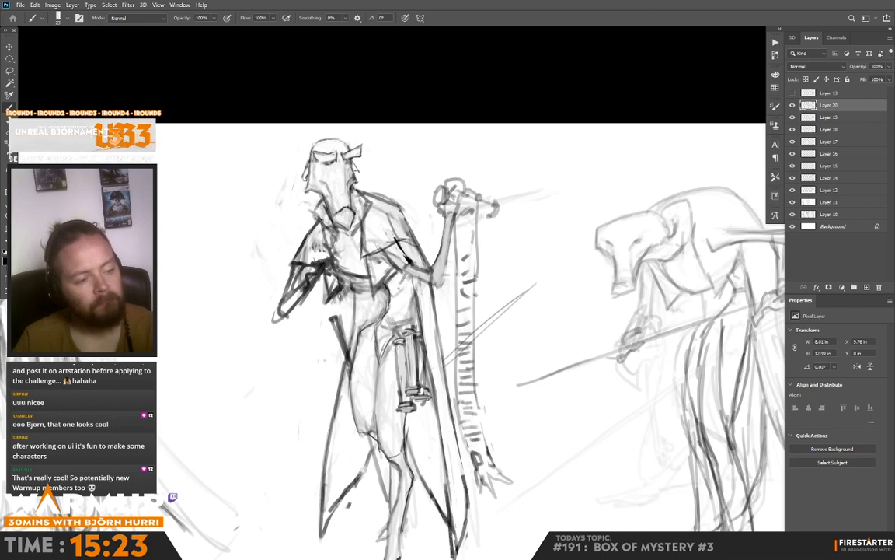
- Crop the canvas to a portrait frame around the middle villain, with extra margin above and below, and return to the brush
mouse_move(556, 325)
left_mouse_down()
mouse_move(562, 228)
mouse_move(594, 238)
mouse_move(589, 251)
left_mouse_up()
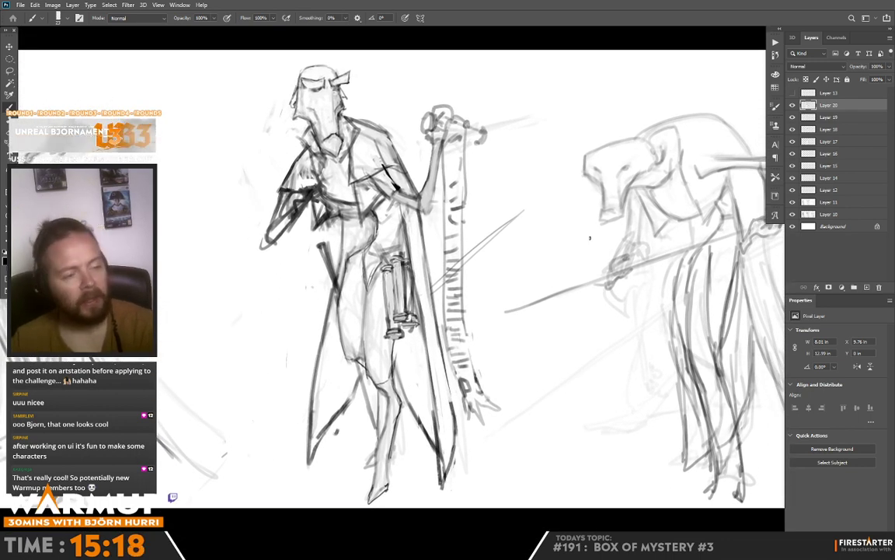
key("ctrl+minus")
key("c")
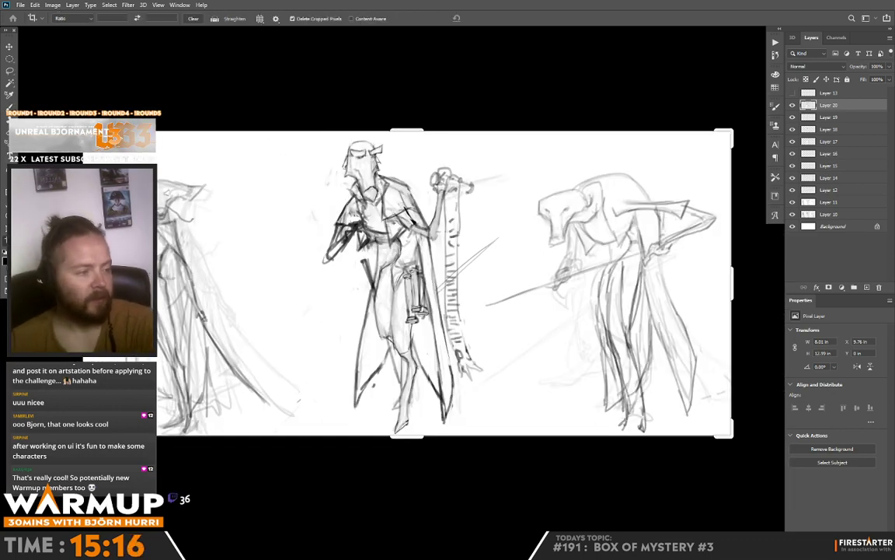
left_click_drag(160, 302, 290, 303)
left_click_drag(384, 129, 389, 115)
mouse_move(407, 444)
left_mouse_down()
mouse_move(408, 461)
mouse_move(408, 452)
left_mouse_up()
key("Return")
key("b")
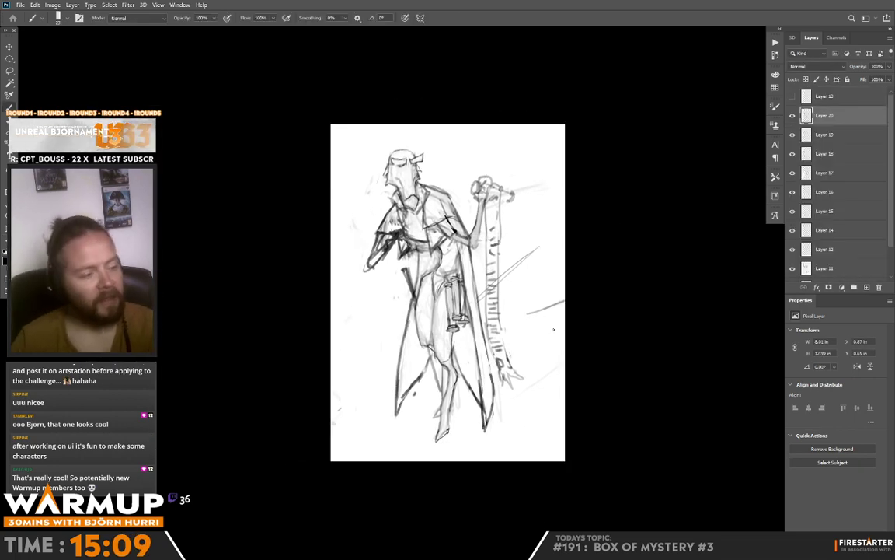
- Lasso the crossed stray lines beside the hanging strip, delete them, and clear the selection
key("l")
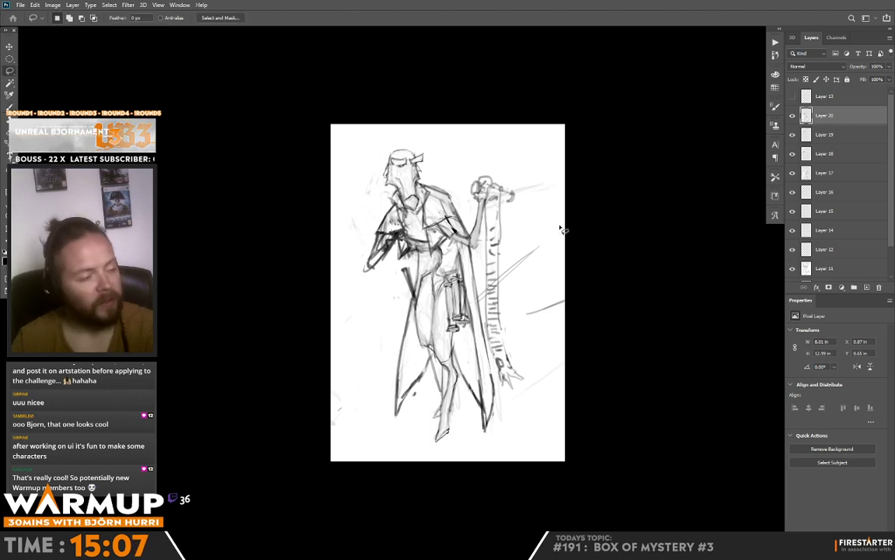
mouse_move(565, 228)
left_mouse_down()
mouse_move(506, 275)
mouse_move(536, 283)
mouse_move(472, 312)
mouse_move(490, 269)
left_mouse_up()
key("Delete")
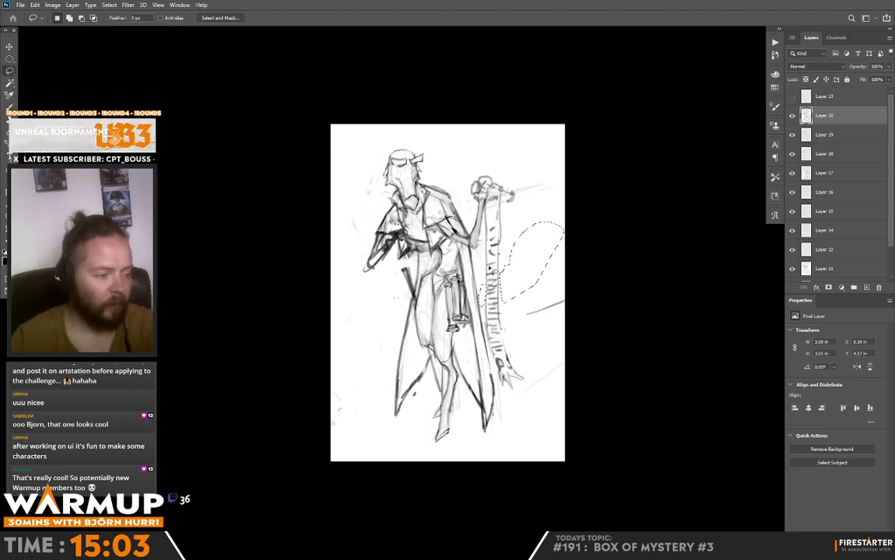
key("ctrl+d")
key("b")
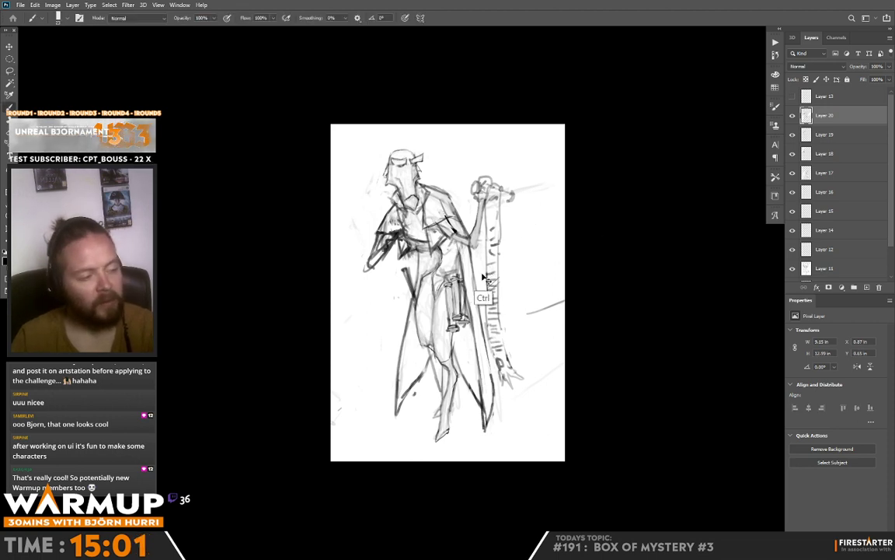
- Clean up the hanging strip's edge and redraw the hand at its lower end with sampled tones
mouse_move(485, 256)
left_mouse_down()
mouse_move(487, 335)
mouse_move(501, 377)
left_mouse_up()
left_click(503, 356, "alt")
key("x")
mouse_move(458, 332)
left_mouse_down()
mouse_move(453, 352)
mouse_move(456, 334)
left_mouse_up()
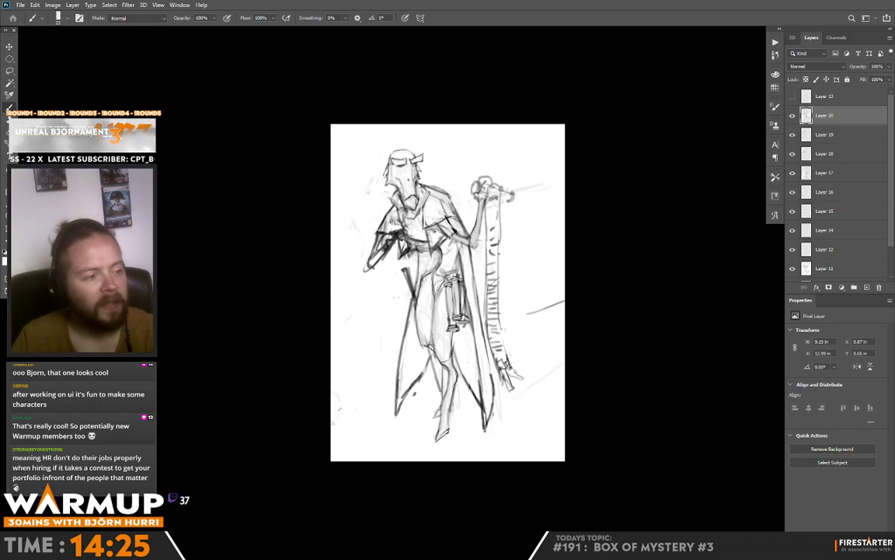
- Flip the canvas horizontally and paste a merged copy of the whole picture as a new layer
key("ctrl+shift+h")
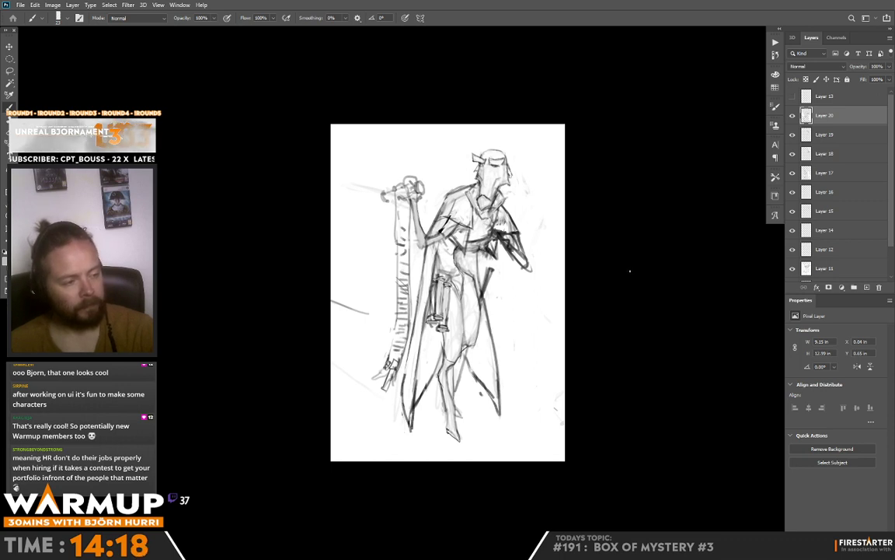
key("ctrl+a")
key("ctrl+shift+c")
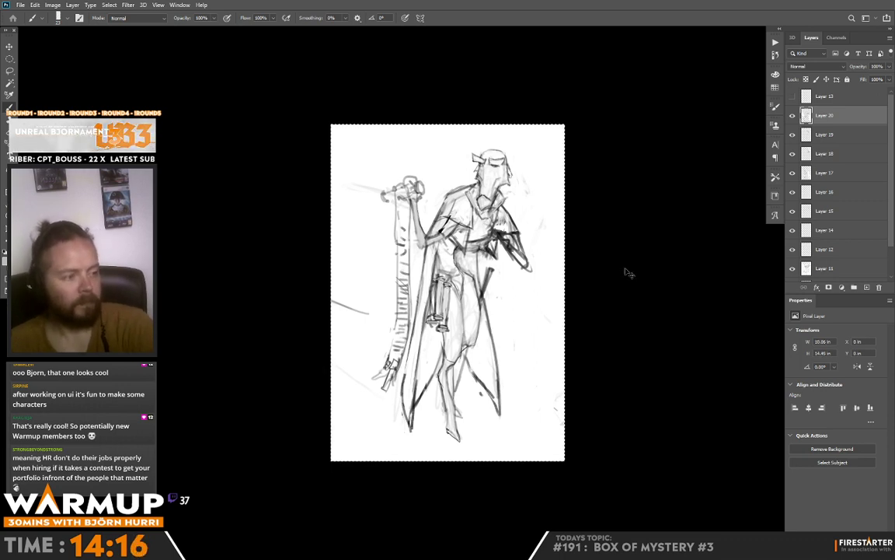
key("ctrl+v")
- Warp the merged layer to shift the villain's legs rightward and the head and shoulders leftward, then extend the lower right corner slightly
key("ctrl+t")
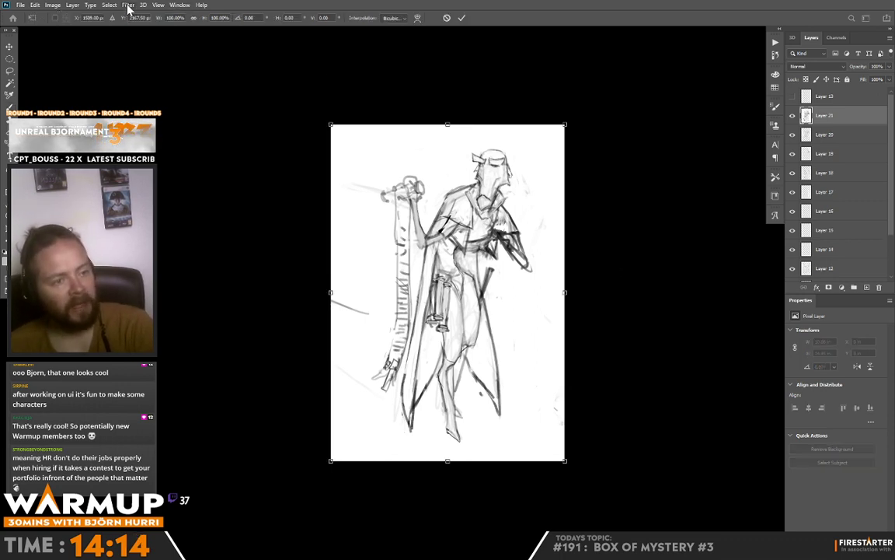
left_click(417, 17)
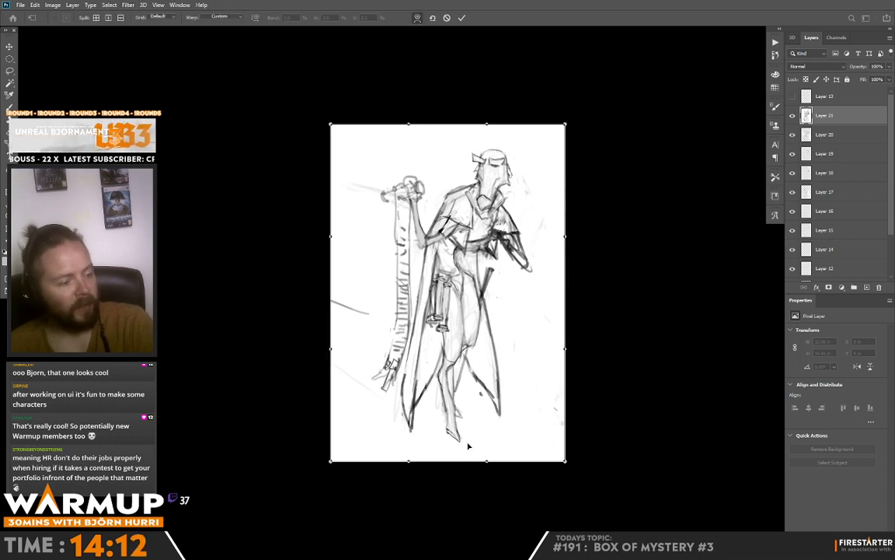
left_click_drag(465, 450, 472, 452)
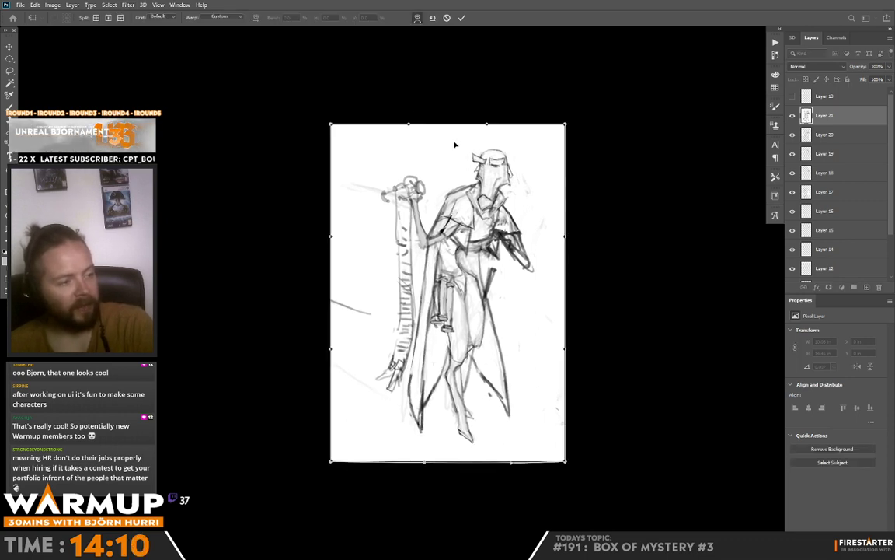
left_click_drag(456, 138, 439, 137)
key("ctrl+z")
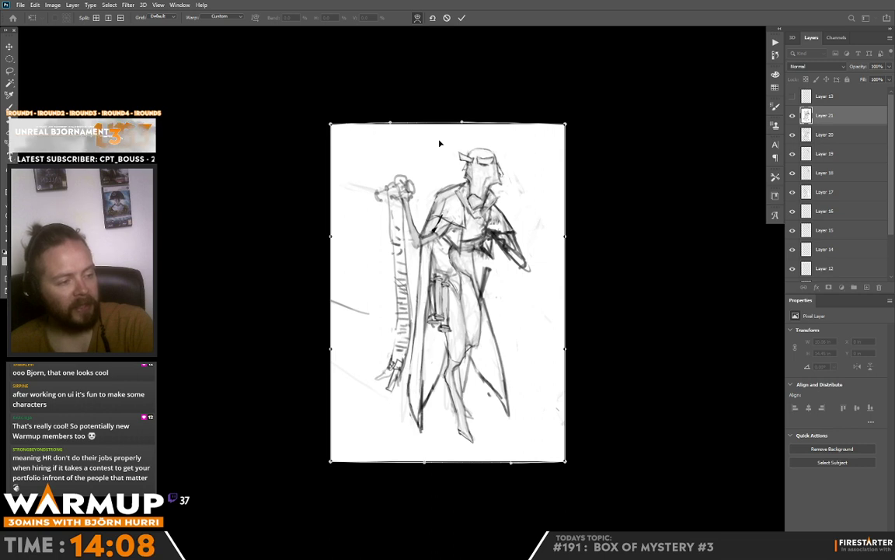
left_click_drag(499, 427, 502, 430)
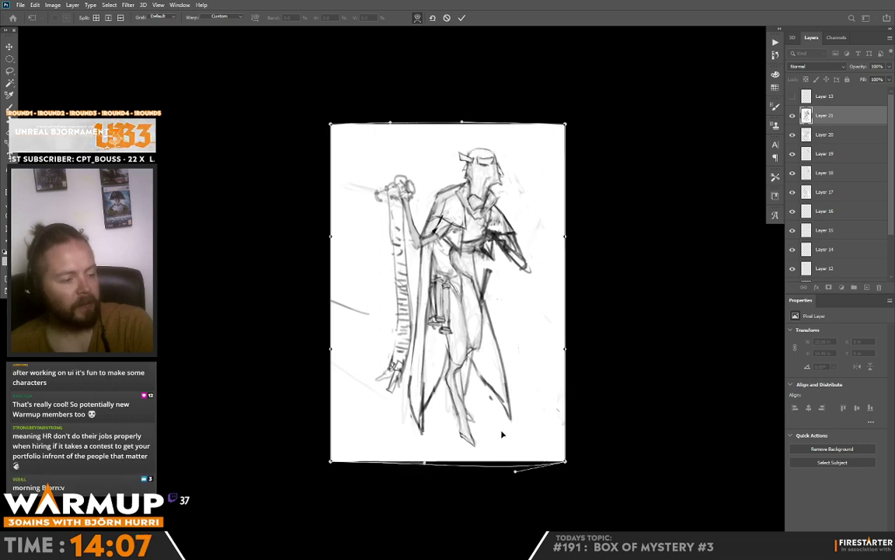
left_click_drag(526, 400, 528, 398)
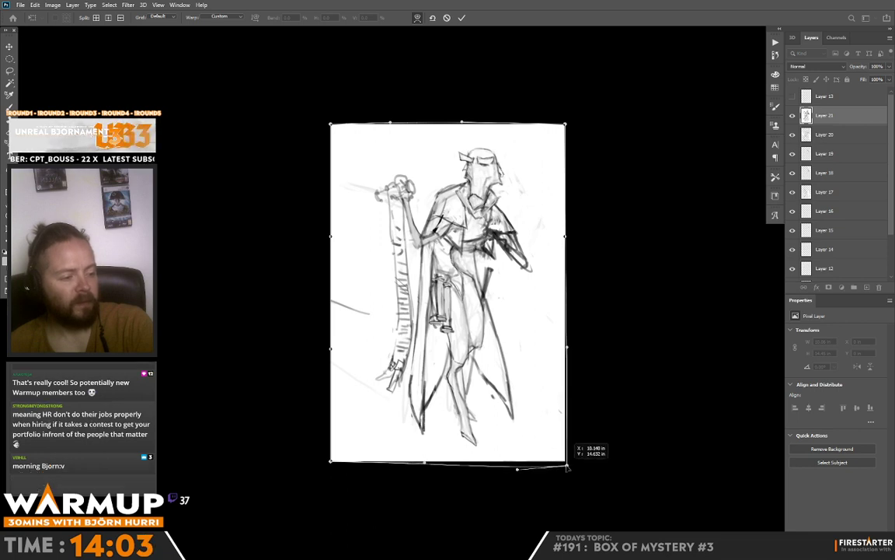
key("Return")
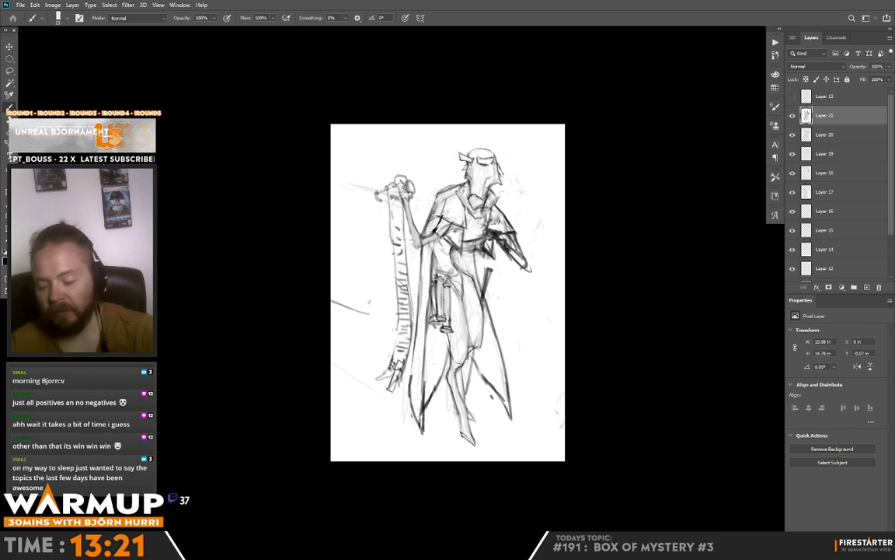
- Lasso the stray lines in the empty area beside the hanging strip, delete them, clear the selection, and return to the brush
key("l")
mouse_move(373, 146)
left_mouse_down()
mouse_move(356, 395)
mouse_move(392, 403)
mouse_move(371, 234)
mouse_move(396, 162)
left_mouse_up()
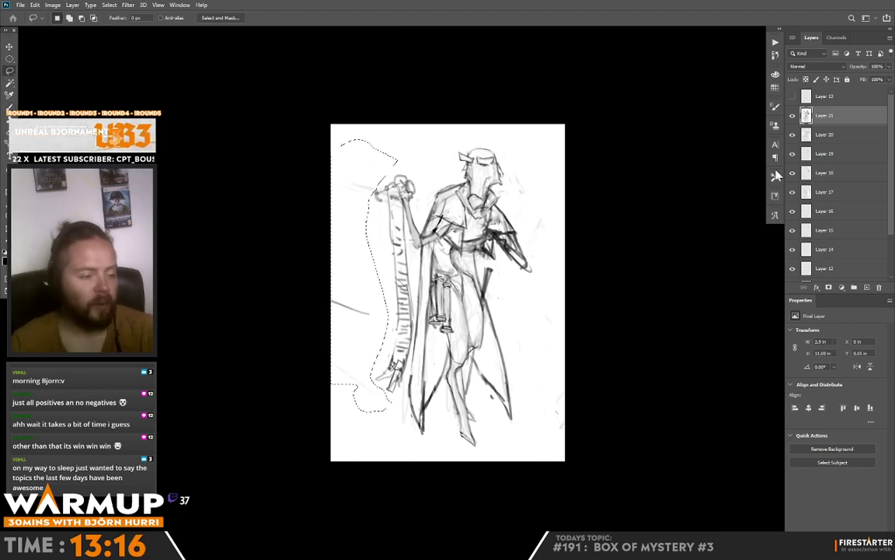
key("Delete")
key("ctrl+d")
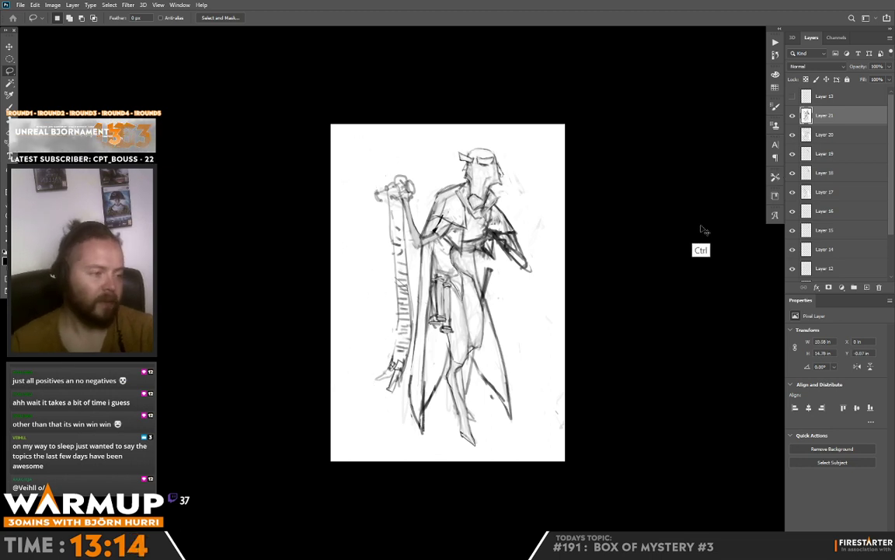
key("b")
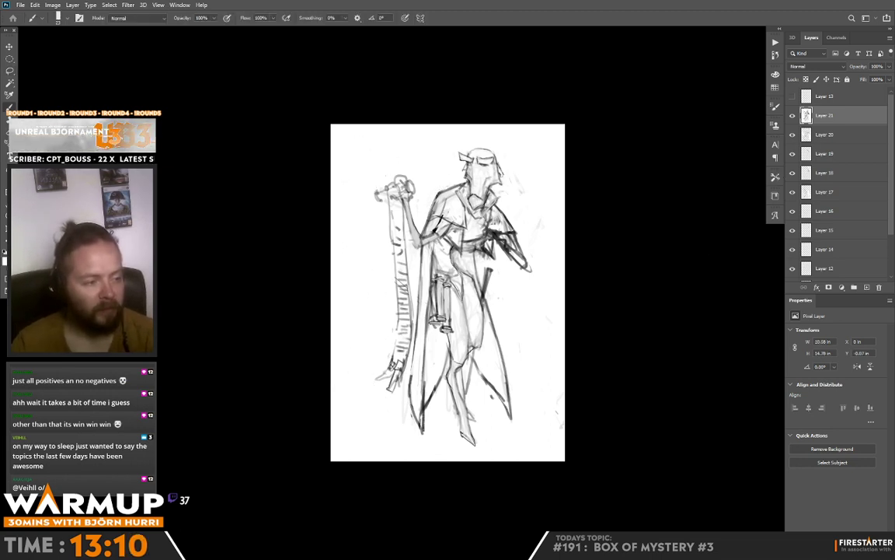
- Redraw the hand at the chest and reshape the cape's lower tips, widening the far side with a slanted edge and hem
key("alt")
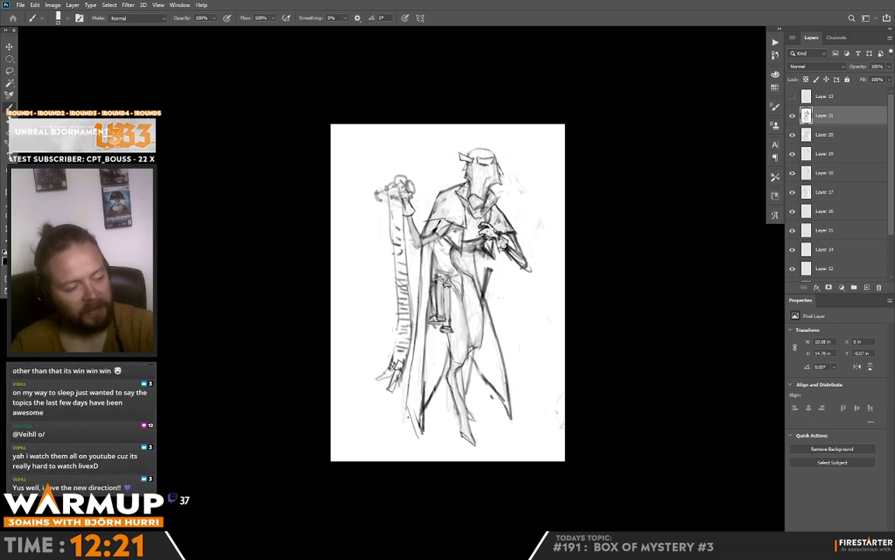
left_click_drag(408, 416, 419, 433)
left_click_drag(365, 371, 380, 389)
left_click_drag(439, 272, 456, 384)
key("ctrl+z")
left_click_drag(485, 292, 533, 384)
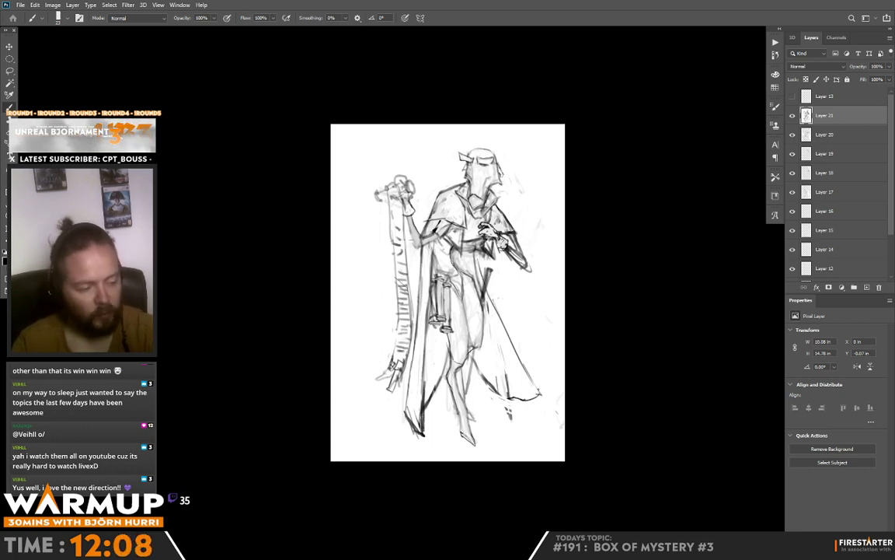
left_click_drag(510, 338, 534, 406)
left_click_drag(517, 360, 537, 419)
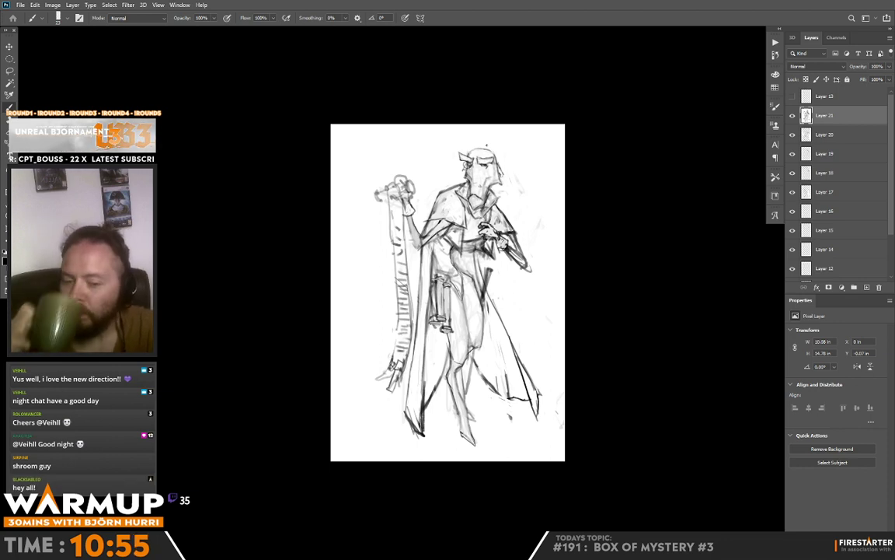
- Refine the outline of the front lower leg and sharpen its pointed foot
key("ctrl+plus")
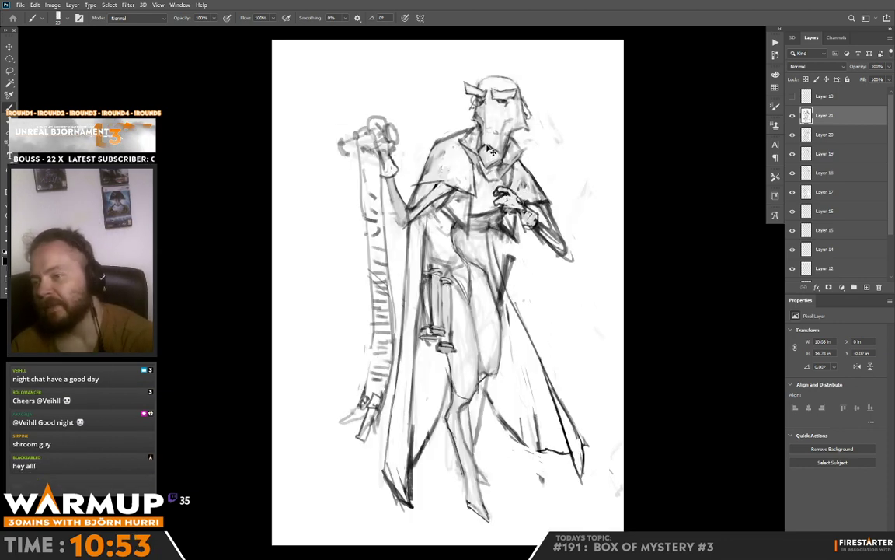
left_click_drag(652, 268, 637, 238)
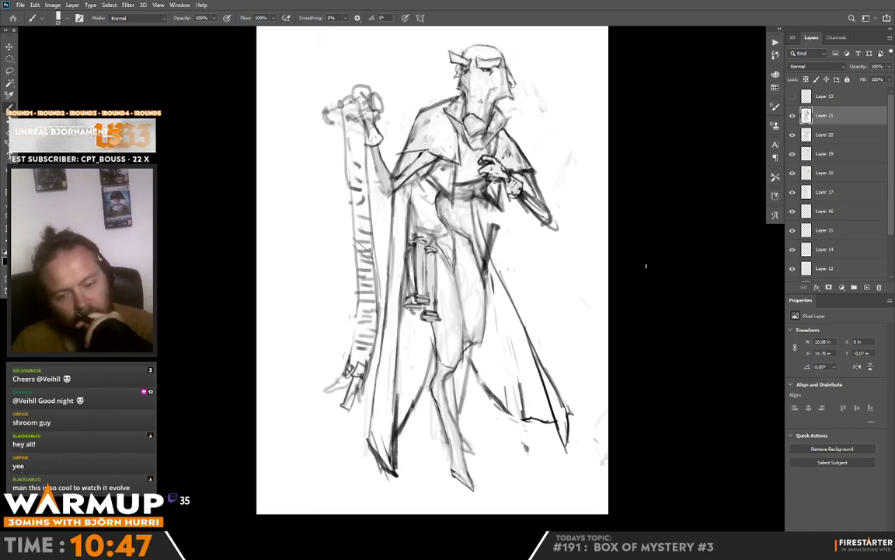
left_click_drag(633, 297, 623, 256)
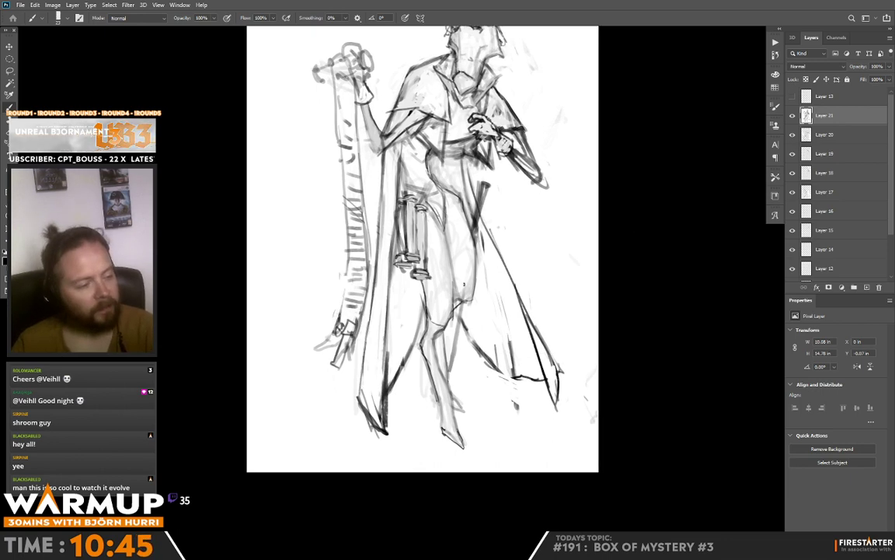
left_click_drag(437, 354, 446, 384)
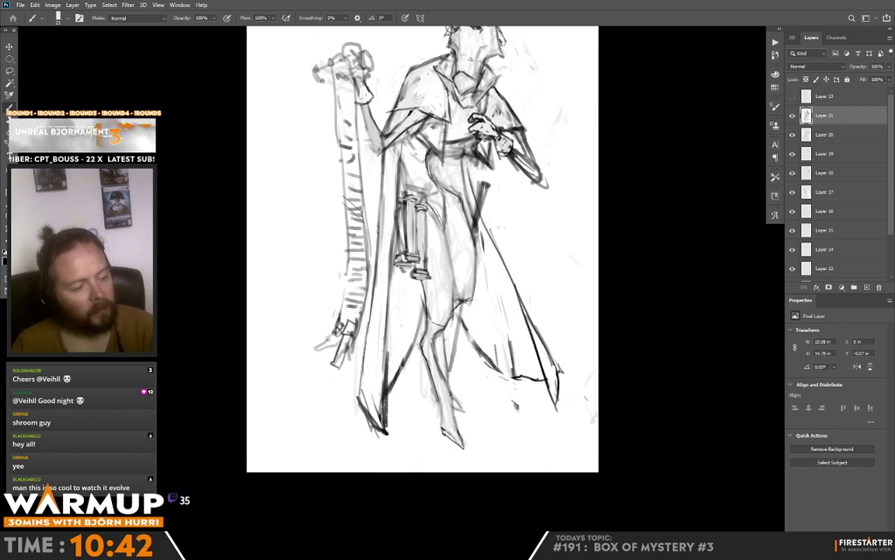
left_click_drag(405, 362, 415, 396)
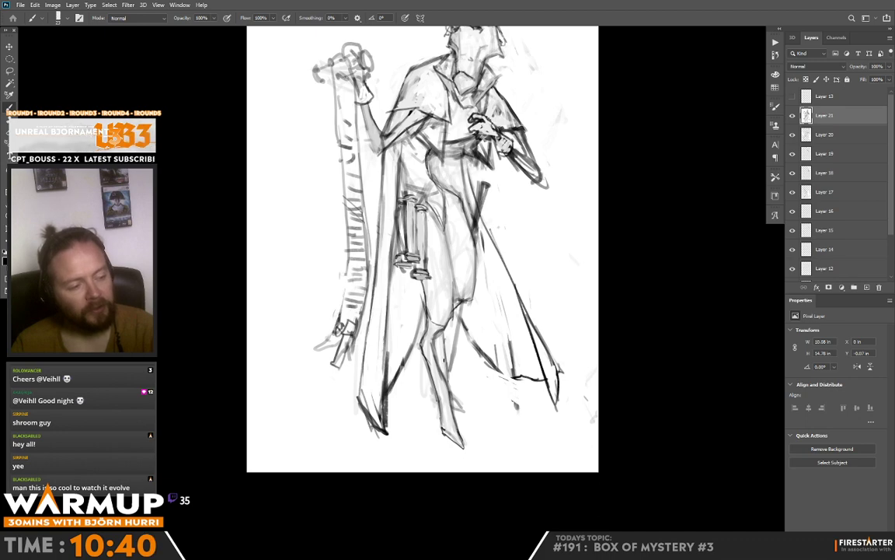
left_click_drag(599, 237, 579, 314)
left_click_drag(492, 331, 492, 254)
scroll(491, 254, "down", 2)
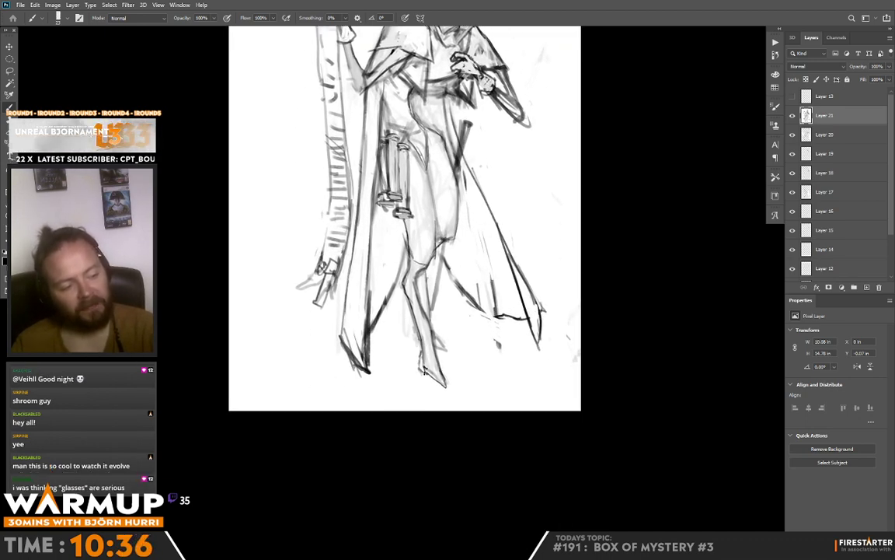
left_click_drag(427, 375, 454, 390)
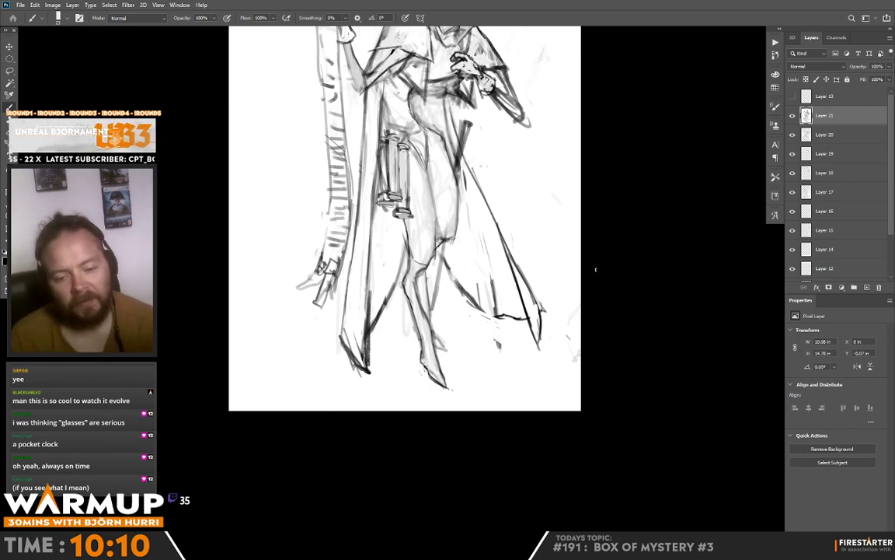
- Redraw the end knob of the roll holding the hanging strip and add band details to the cases at the hip
mouse_move(562, 84)
left_mouse_down()
mouse_move(531, 260)
mouse_move(527, 227)
mouse_move(529, 248)
mouse_move(536, 235)
left_mouse_up()
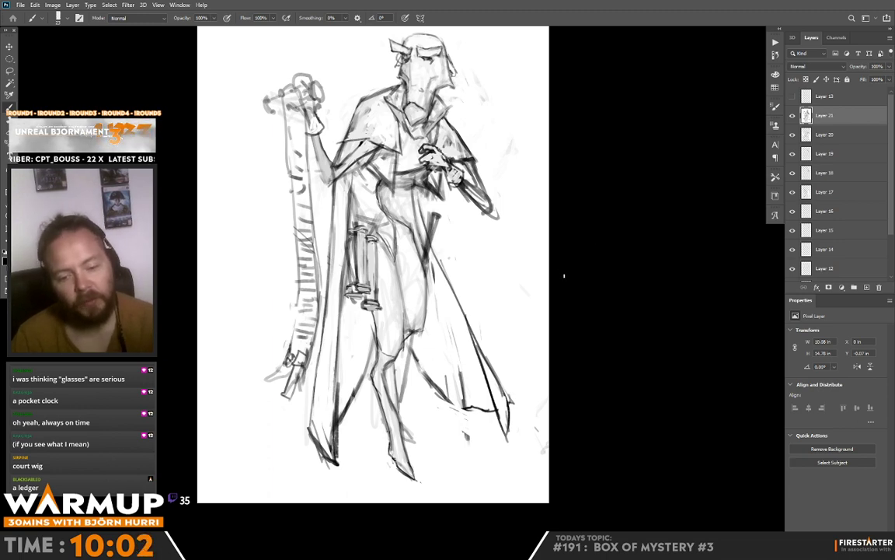
left_click_drag(568, 275, 567, 261)
left_click_drag(544, 212, 542, 249)
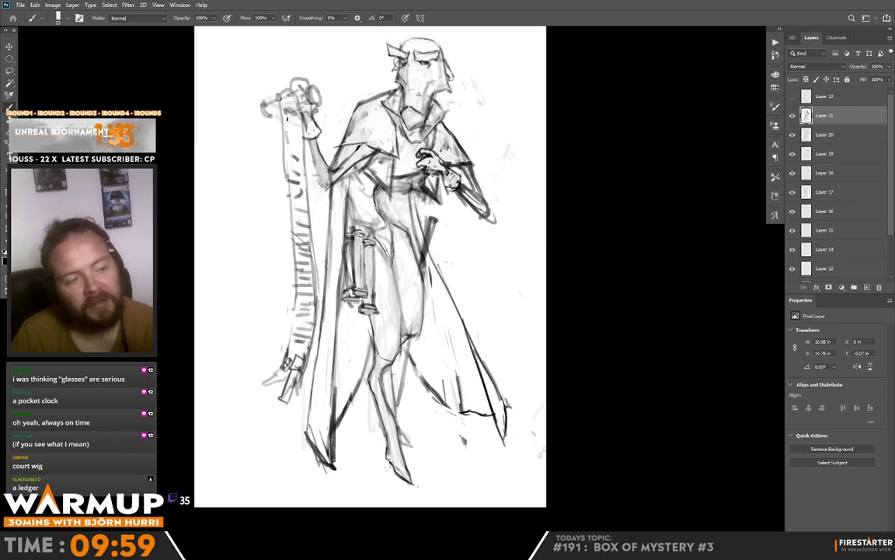
left_click_drag(264, 101, 272, 114)
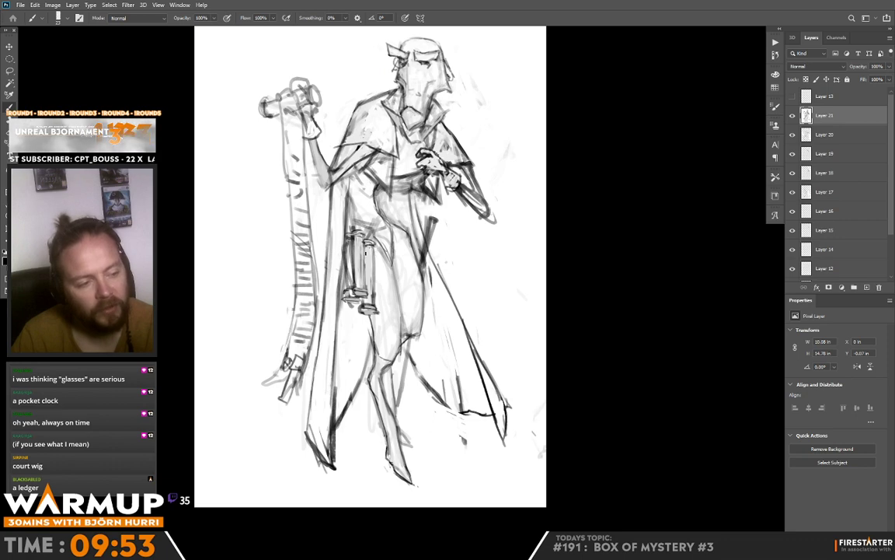
left_click_drag(328, 230, 324, 212)
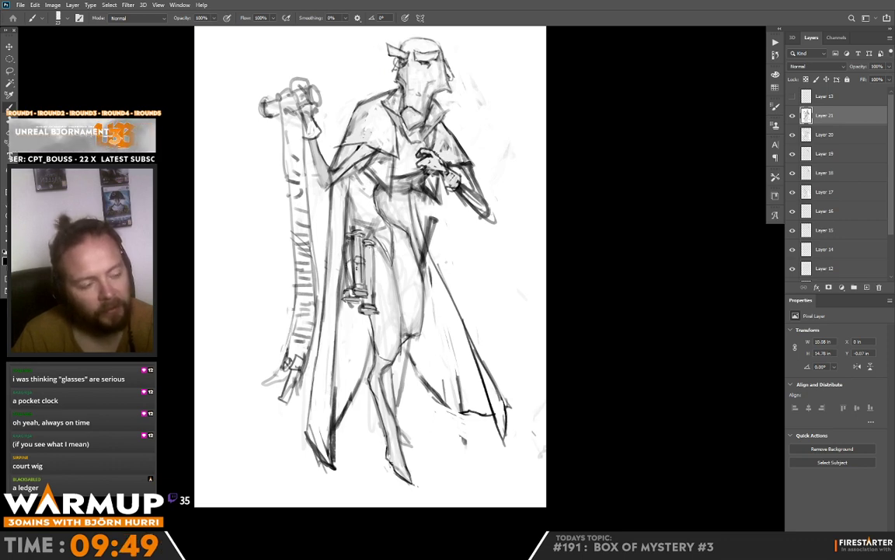
- Add a new layer and block in grey tone over the cloak, body and leg with a much larger brush
left_click_drag(466, 156, 454, 196)
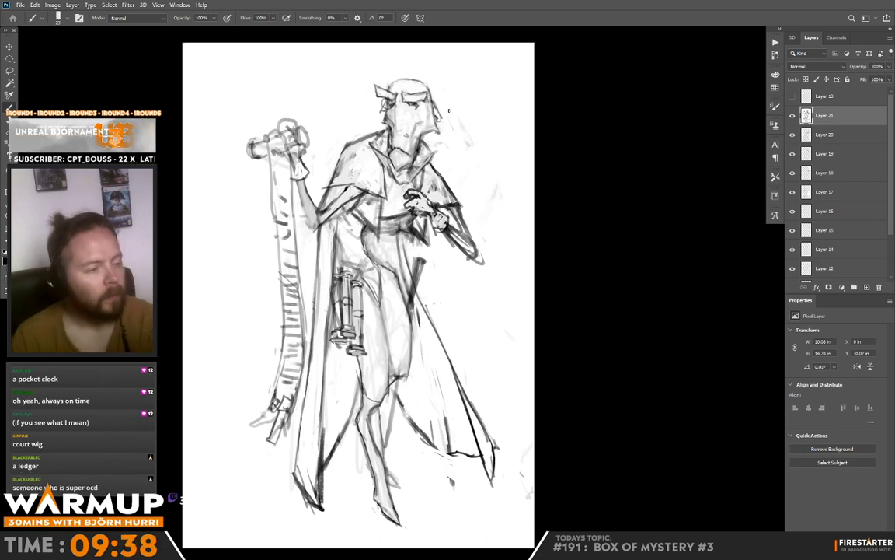
left_click(867, 287)
right_click(415, 124)
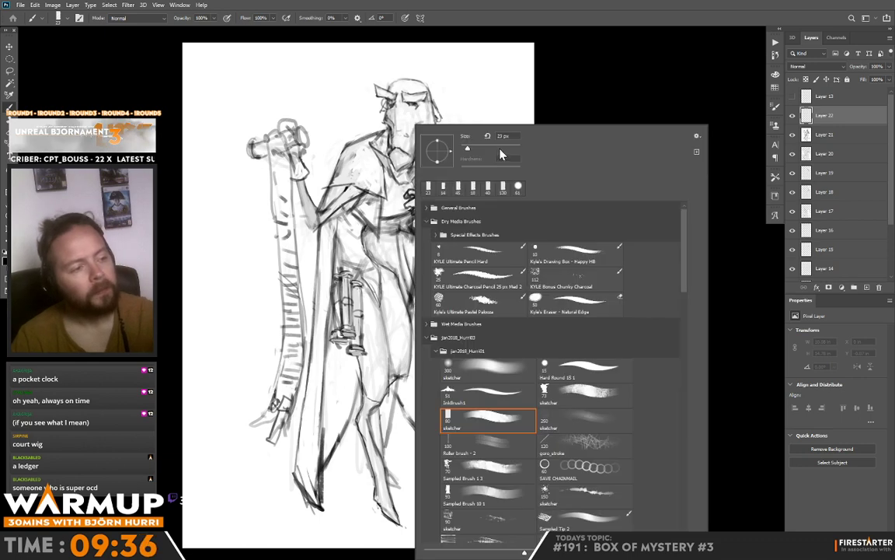
left_click(502, 149)
mouse_move(363, 154)
left_mouse_down()
mouse_move(340, 189)
mouse_move(348, 162)
mouse_move(336, 193)
mouse_move(366, 161)
mouse_move(358, 147)
mouse_move(378, 146)
mouse_move(310, 194)
mouse_move(338, 191)
mouse_move(365, 204)
mouse_move(381, 132)
mouse_move(393, 179)
mouse_move(433, 183)
mouse_move(420, 221)
mouse_move(405, 210)
mouse_move(350, 203)
mouse_move(370, 213)
mouse_move(365, 268)
mouse_move(346, 268)
mouse_move(327, 190)
left_mouse_up()
key("ctrl+z")
key("ctrl+z")
mouse_move(354, 294)
left_mouse_down()
mouse_move(291, 264)
mouse_move(301, 472)
mouse_move(306, 392)
mouse_move(311, 450)
mouse_move(314, 311)
mouse_move(325, 464)
mouse_move(307, 241)
mouse_move(334, 264)
mouse_move(393, 284)
mouse_move(381, 334)
mouse_move(392, 307)
mouse_move(487, 467)
mouse_move(365, 350)
mouse_move(373, 366)
mouse_move(388, 365)
left_mouse_up()
mouse_move(441, 437)
left_mouse_down()
mouse_move(458, 397)
mouse_move(464, 405)
left_mouse_up()
mouse_move(399, 353)
left_mouse_down()
mouse_move(373, 412)
mouse_move(330, 385)
mouse_move(346, 459)
mouse_move(374, 447)
left_mouse_up()
left_click_drag(339, 373, 347, 428)
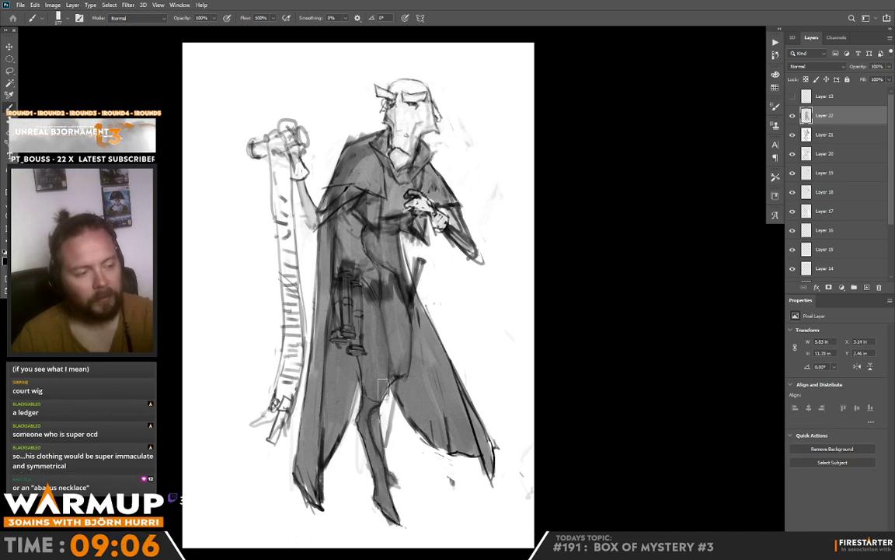
- Extend the grey tone over the hanging strip and raised arm, and clean up the tone's edge at the shoulder
mouse_move(289, 400)
left_mouse_down()
mouse_move(273, 429)
mouse_move(293, 358)
mouse_move(250, 136)
mouse_move(256, 233)
mouse_move(291, 194)
left_mouse_up()
left_click_drag(293, 139, 315, 223)
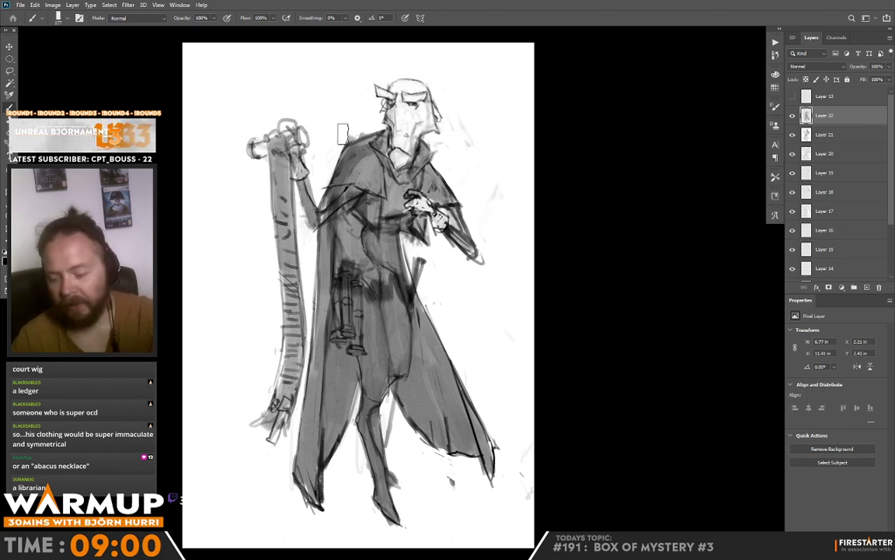
key("e")
key("r")
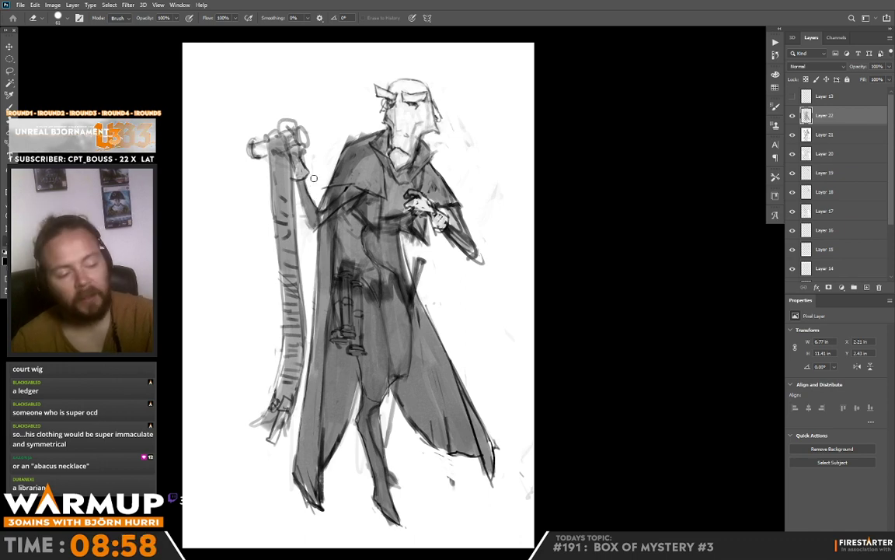
mouse_move(280, 186)
left_mouse_down()
mouse_move(300, 199)
mouse_move(336, 134)
left_mouse_up()
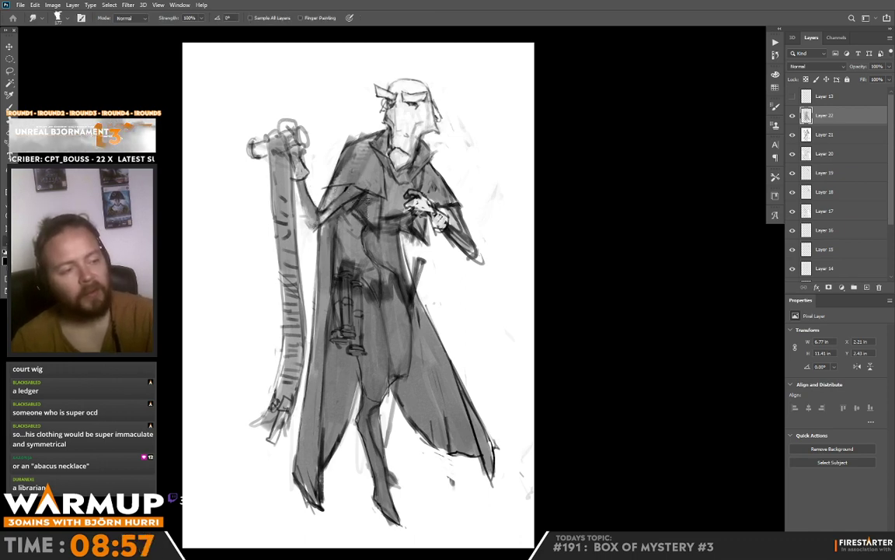
key("ctrl+z")
mouse_move(331, 219)
left_mouse_down()
mouse_move(311, 155)
mouse_move(334, 128)
left_mouse_up()
key("e")
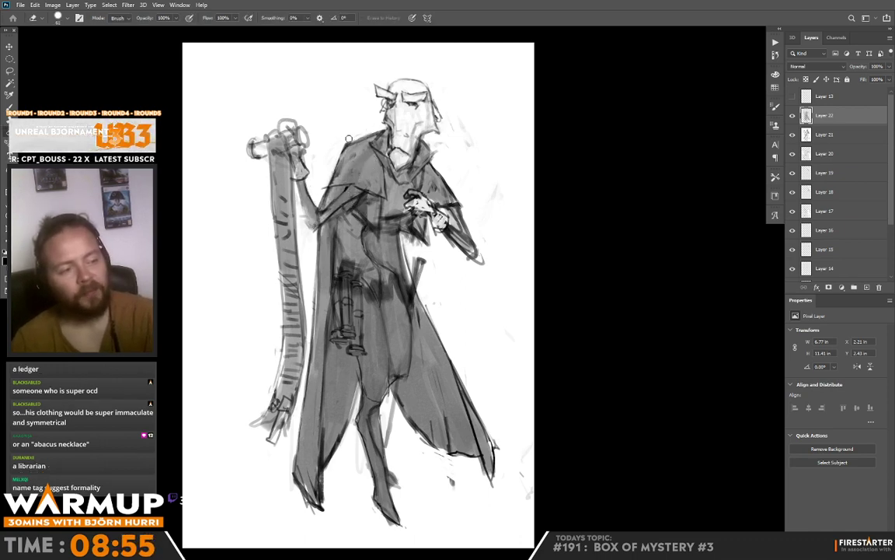
- Tone the roll above the hanging strip in grey and erase the excess tone beside the strip
key("b")
mouse_move(293, 124)
left_mouse_down()
mouse_move(296, 140)
mouse_move(300, 129)
mouse_move(259, 149)
left_mouse_up()
key("e")
key("b")
key("e")
left_click_drag(255, 303, 239, 353)
- Smudge away the dark patches around the cases at the hip so their line work reads clearly
key("b")
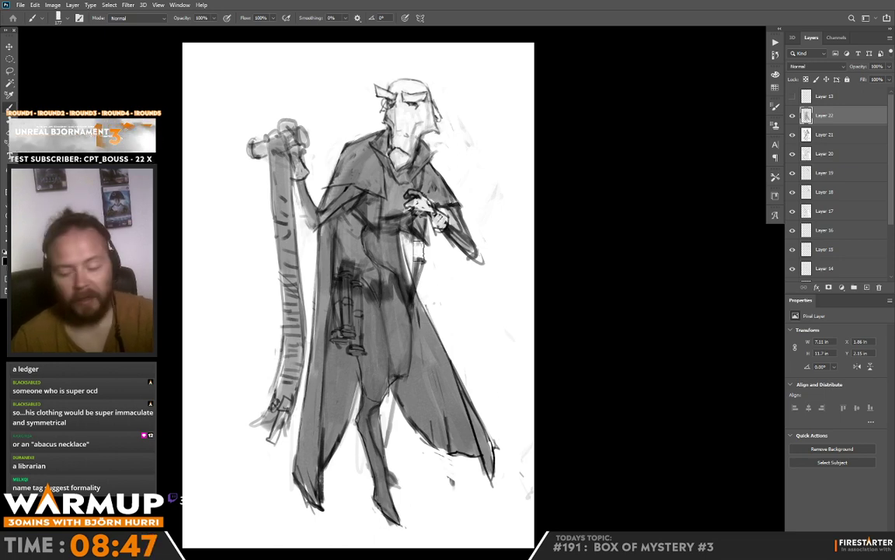
key("r")
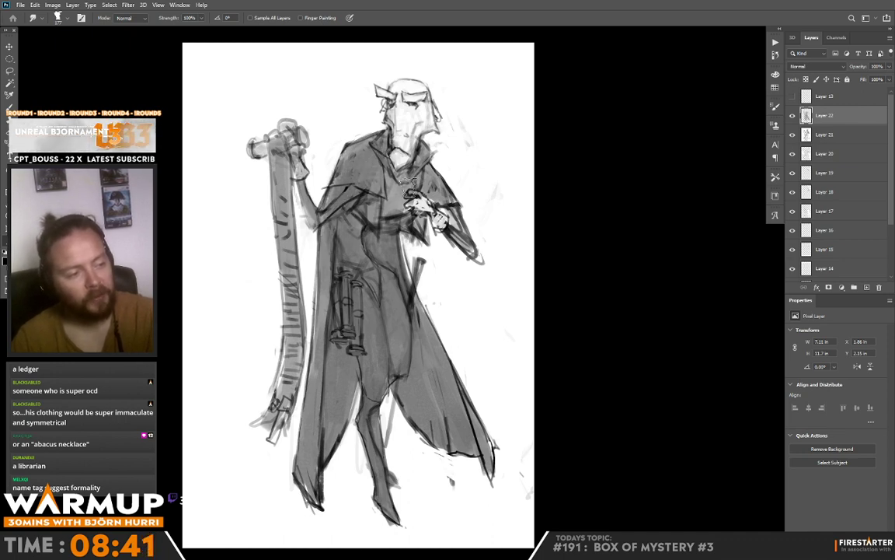
key("e")
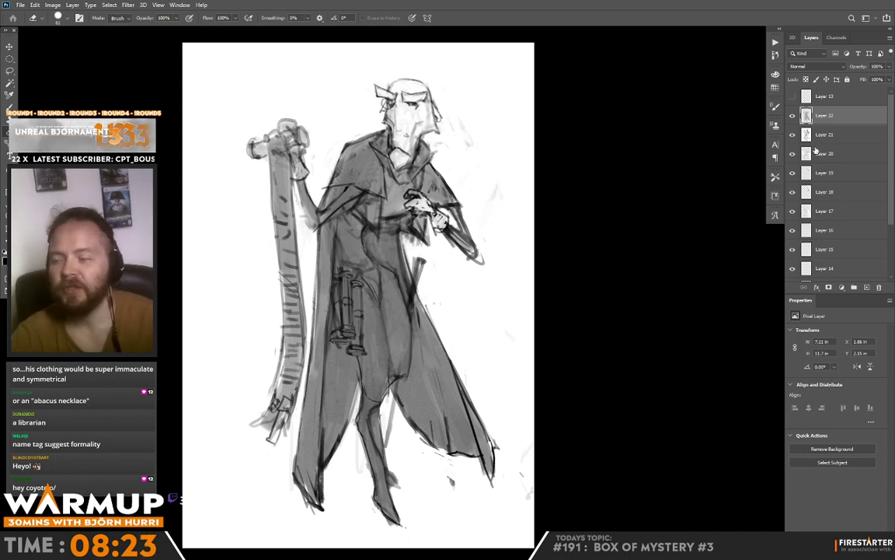
- Block in grey tone over the head and face and lighten parts of it with a resized eraser
key("b")
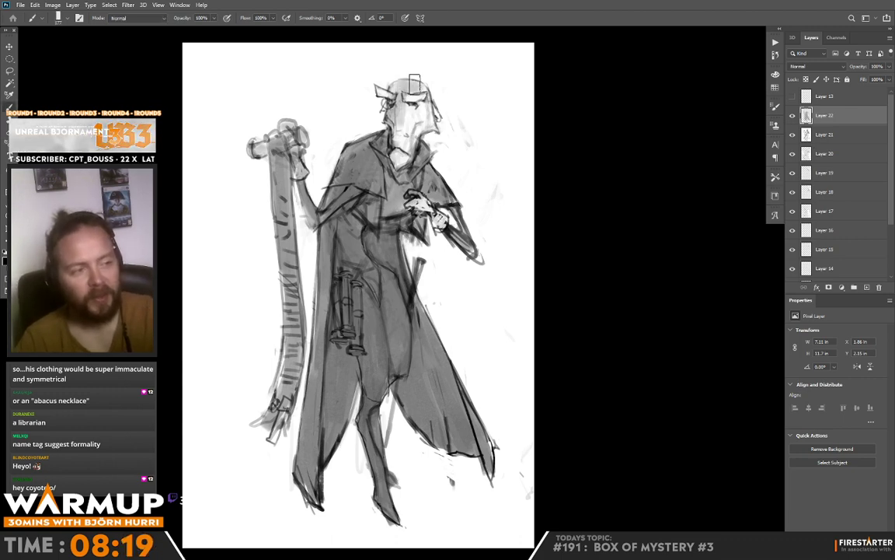
mouse_move(415, 85)
left_mouse_down()
mouse_move(426, 119)
mouse_move(415, 104)
mouse_move(412, 139)
left_mouse_up()
key("e")
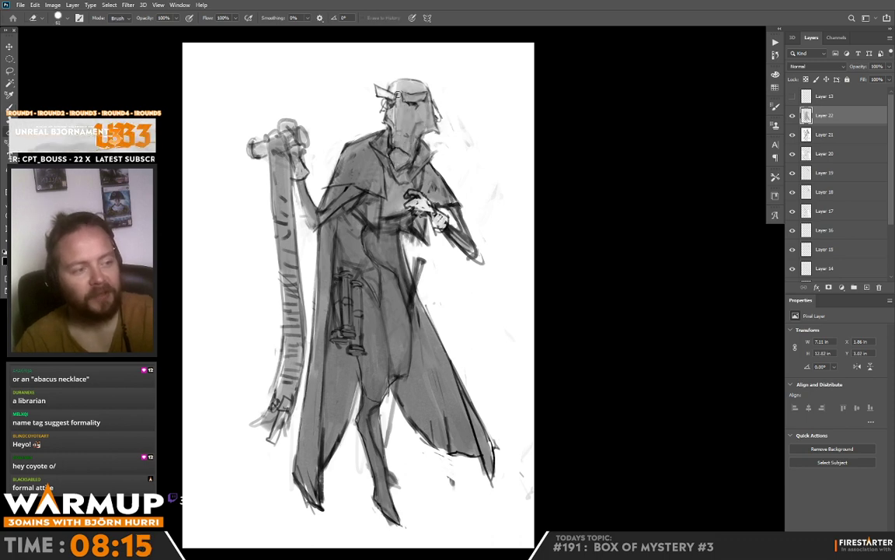
right_click(417, 126)
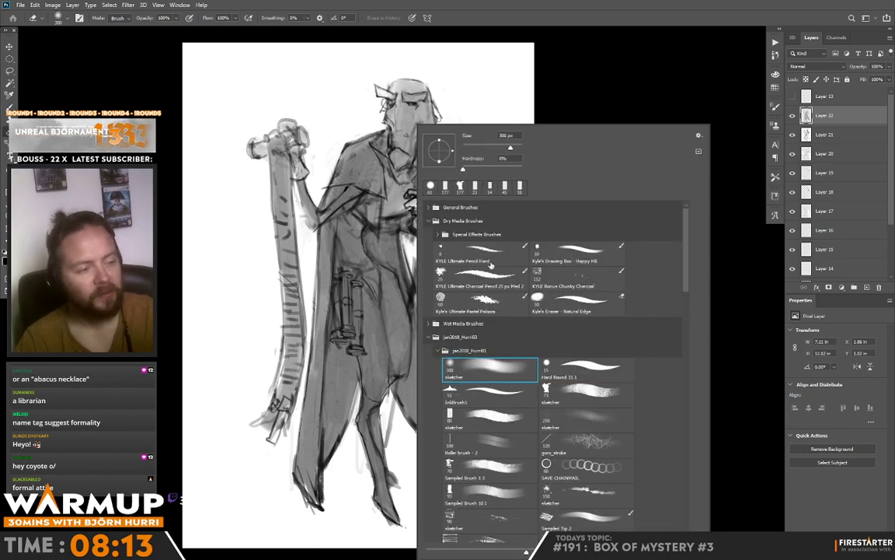
left_click(499, 147)
left_click_drag(408, 103, 403, 132)
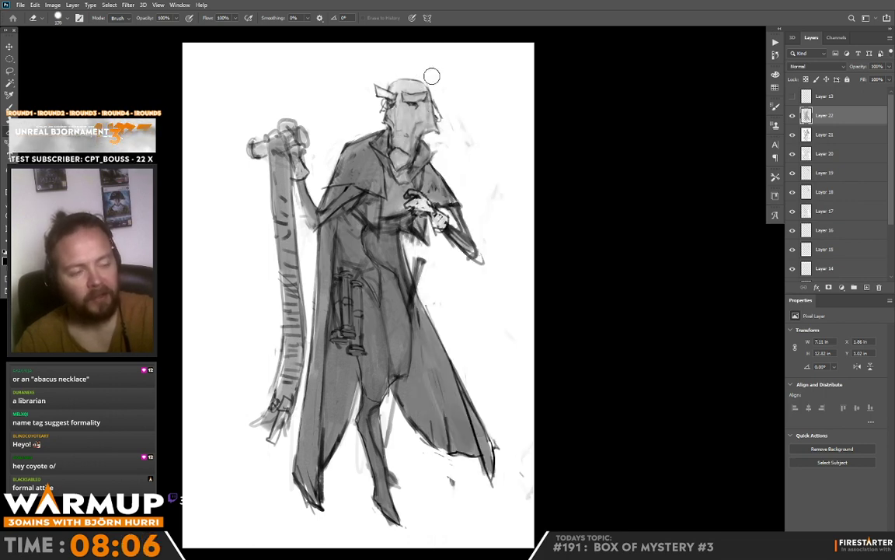
right_click(456, 113)
key("Return")
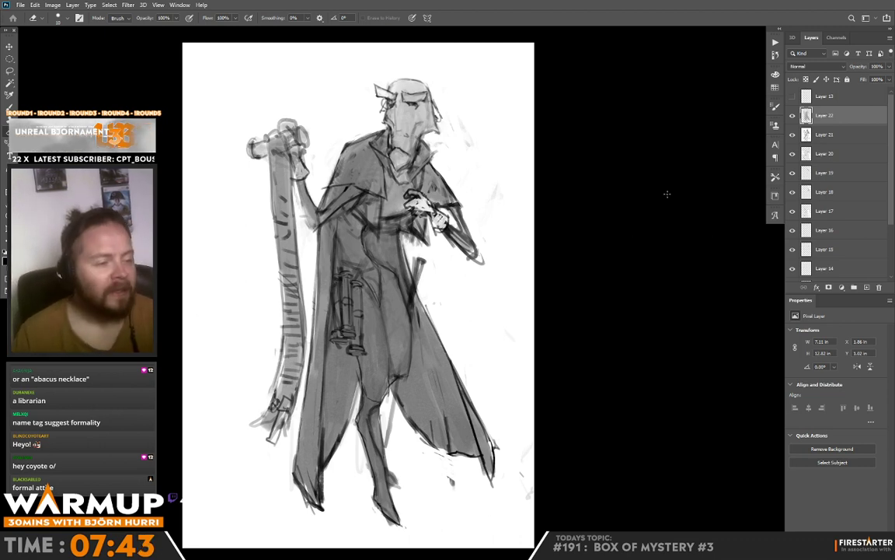
- Add a new layer and fill both eyebrows with dark grey using a smaller brush
key("b")
left_click(861, 287)
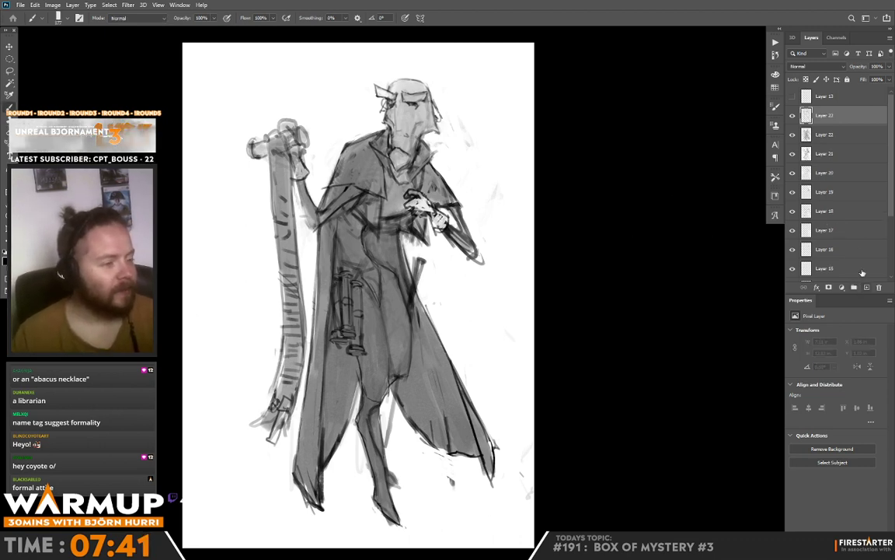
right_click(412, 105)
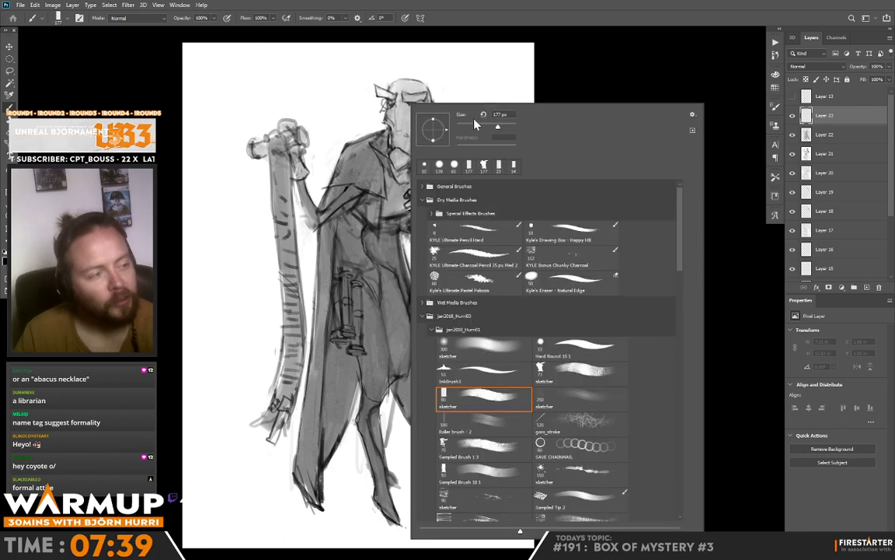
left_click(482, 114)
left_click(384, 93)
left_click_drag(379, 90, 397, 97)
key("ctrl+z")
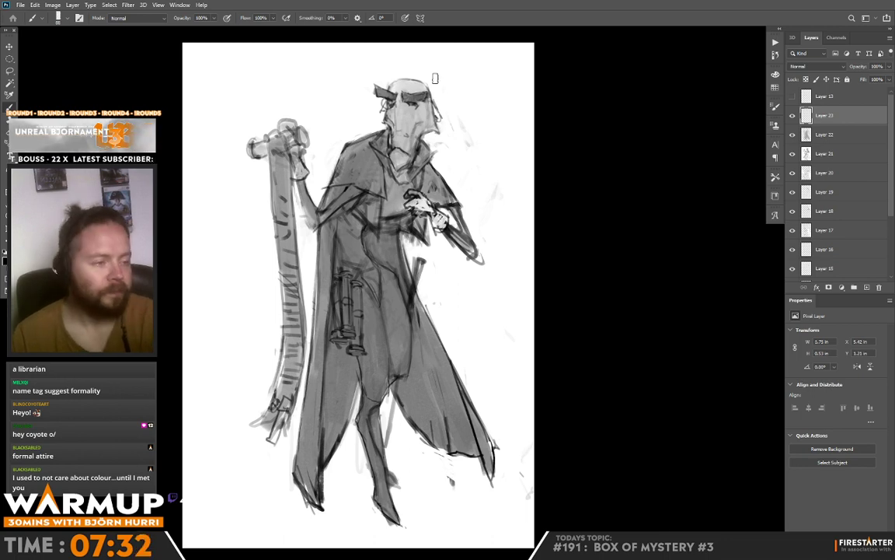
- Look at the two other open warmup documents and return to warmup191.psd in full-screen view
key("f")
left_click(424, 52)
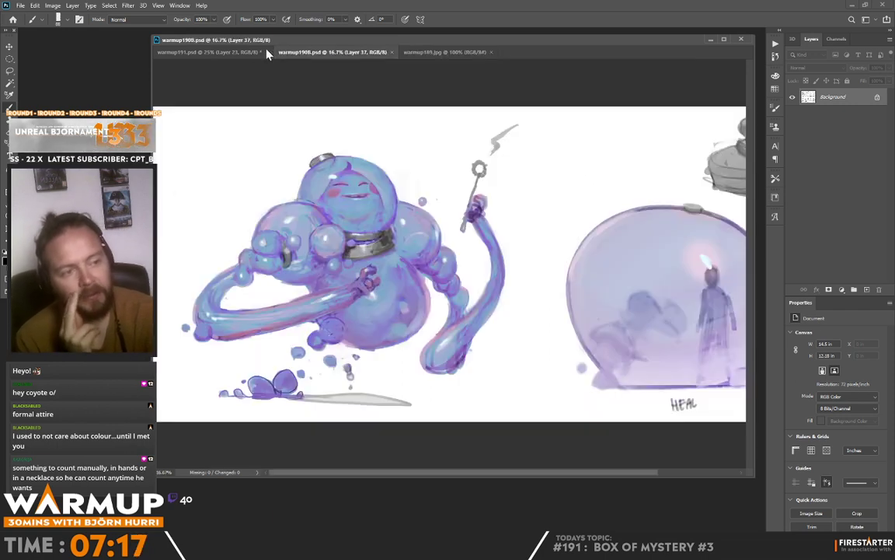
left_click(300, 53)
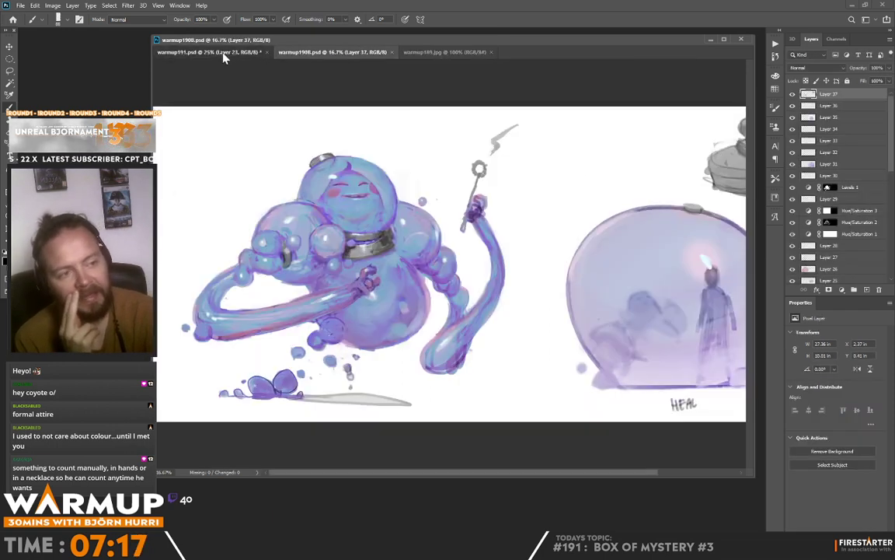
left_click(223, 54)
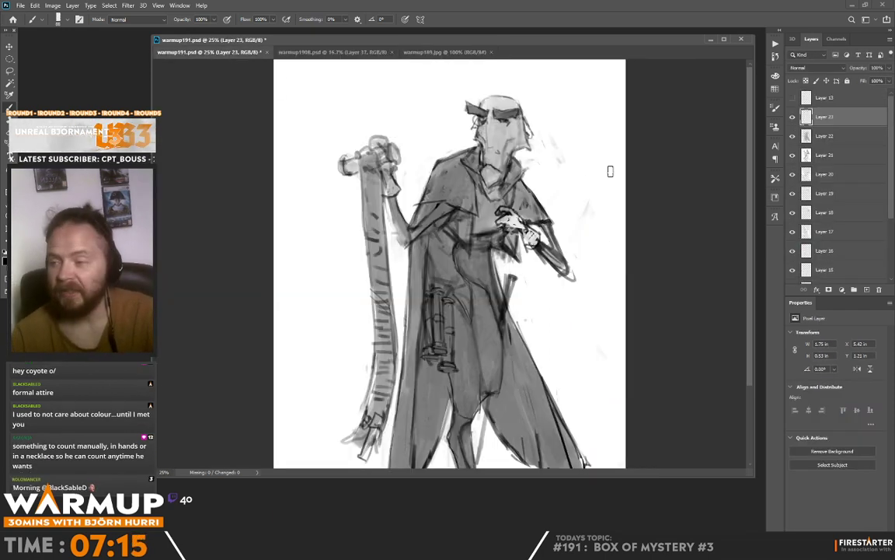
key("f")
- Paint over the torso below the chest with grey sampled from the figure
mouse_move(550, 226)
left_mouse_down()
mouse_move(538, 224)
mouse_move(540, 235)
left_mouse_up()
key("alt")
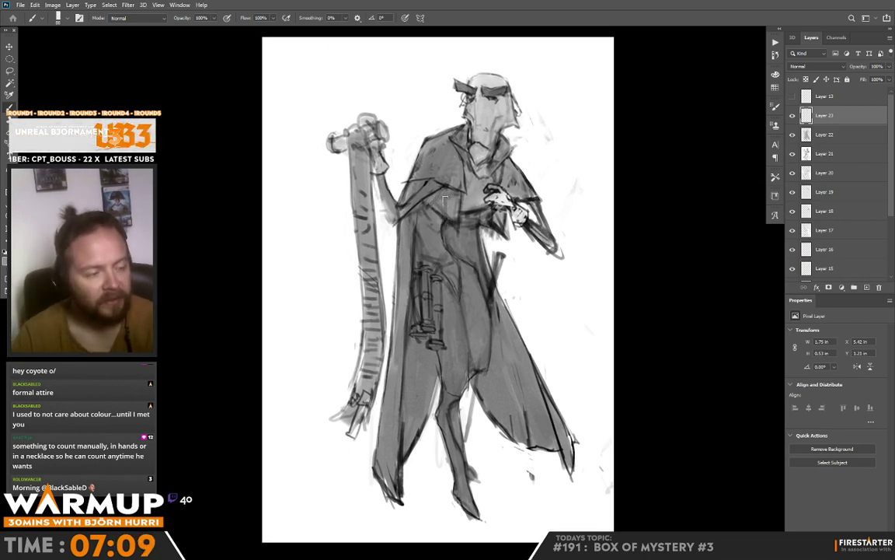
left_click(466, 250, "alt")
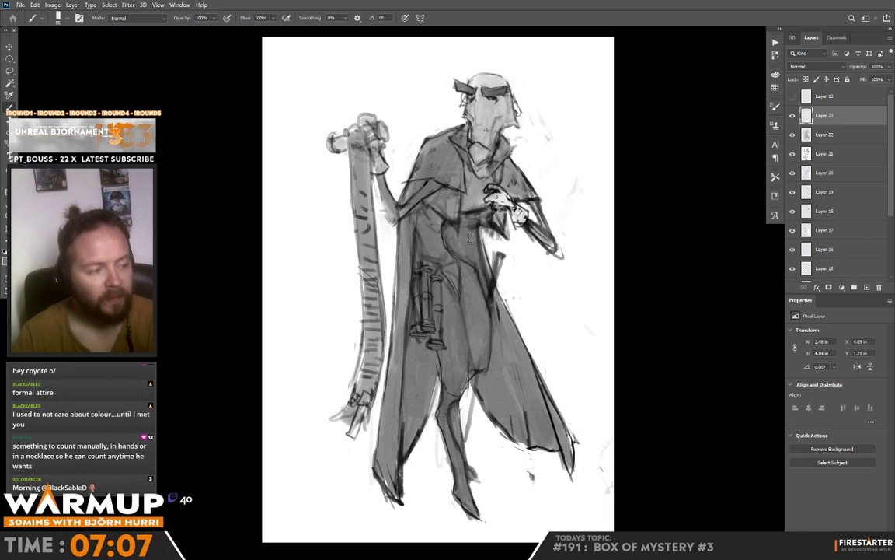
left_click_drag(473, 221, 484, 282)
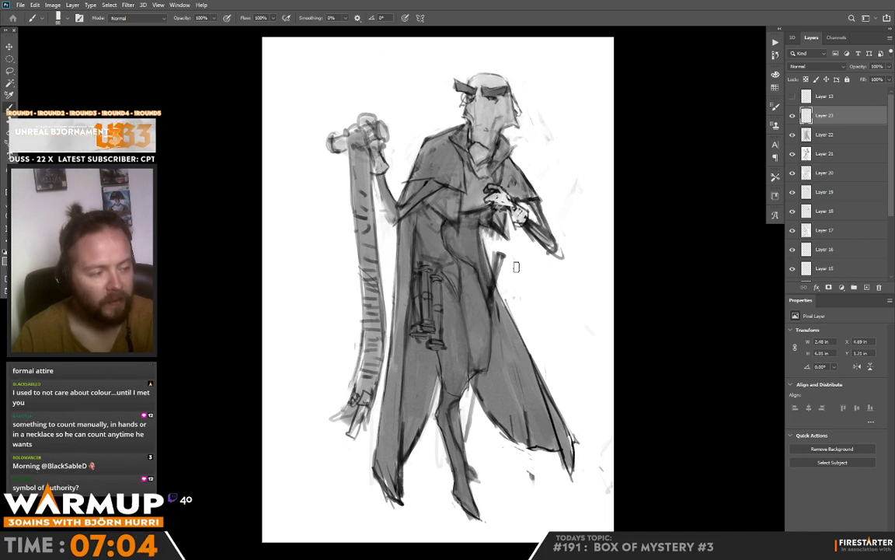
- Draw and tone a small pocket flap on the cloak's edge beside the hip cases with a 20 px brush
right_click(559, 207)
left_click(587, 147)
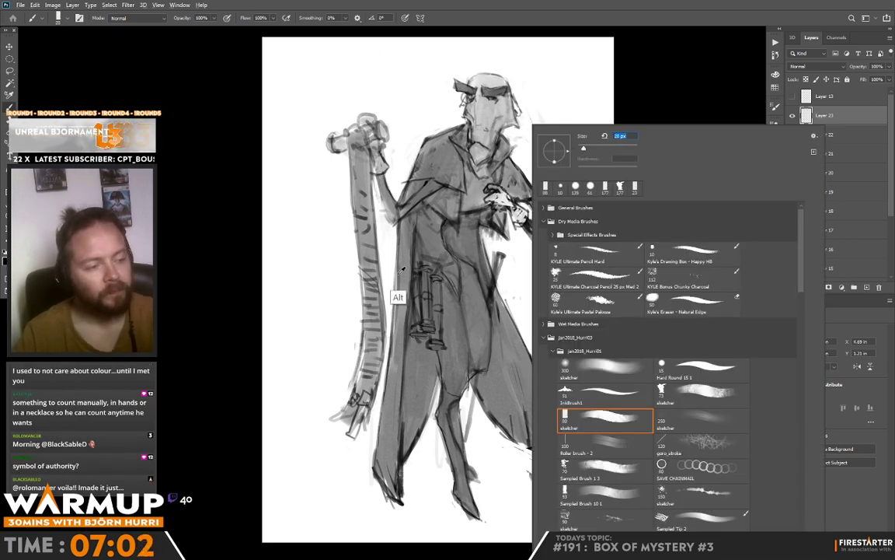
left_click(396, 272, "alt")
left_click_drag(354, 243, 356, 260)
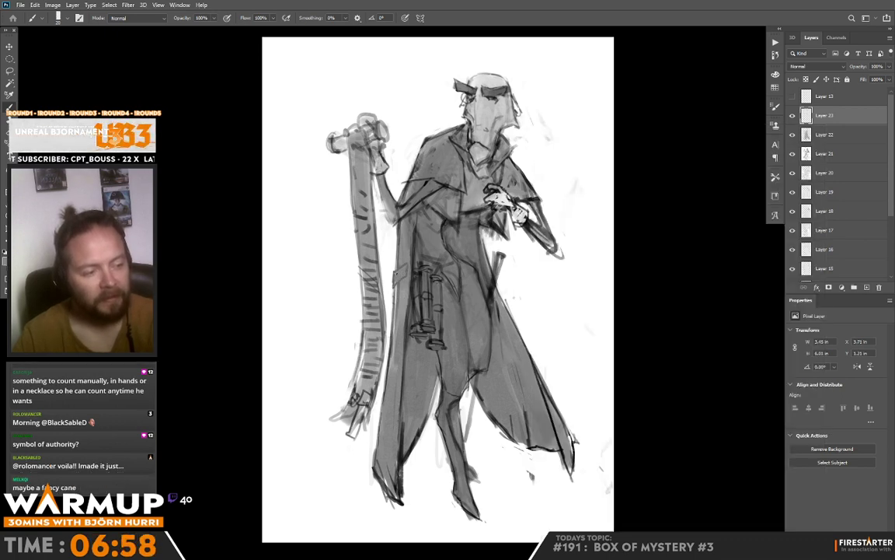
left_click(347, 295, "alt")
mouse_move(355, 260)
left_mouse_down()
mouse_move(351, 311)
mouse_move(355, 304)
left_mouse_up()
left_click(347, 334, "alt")
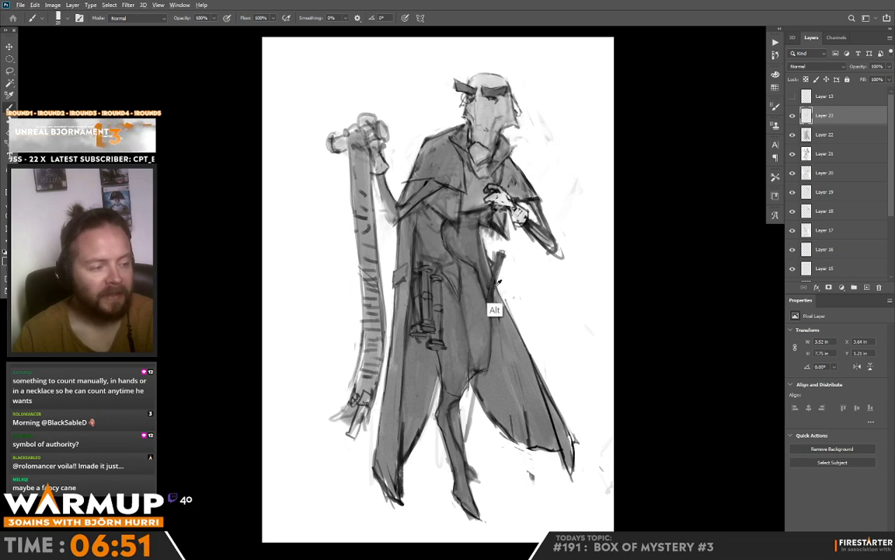
- Clean up the tone around the knee and redraw the lower shaft of the cane beside the leg in dark grey
left_click_drag(481, 345, 477, 371)
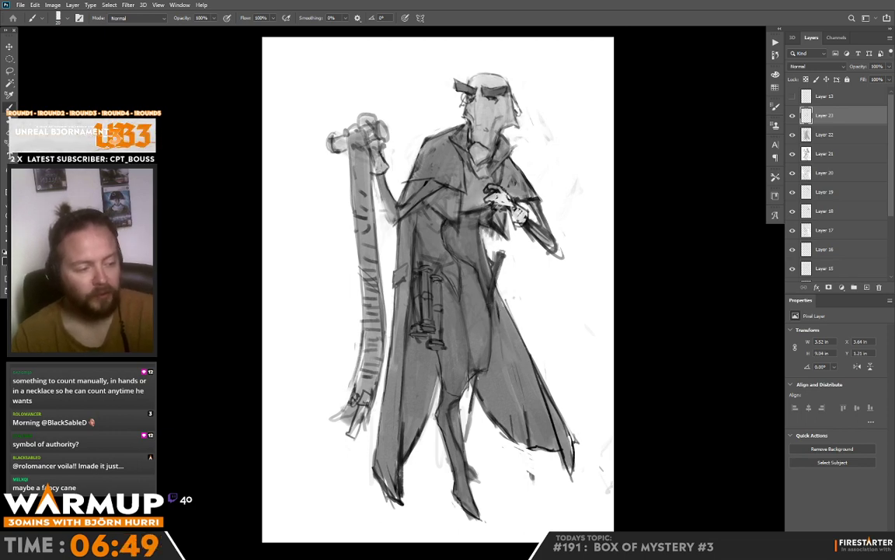
left_click_drag(427, 351, 420, 389)
left_click_drag(473, 436, 471, 448)
left_click_drag(481, 400, 472, 441)
left_click(471, 448, "alt")
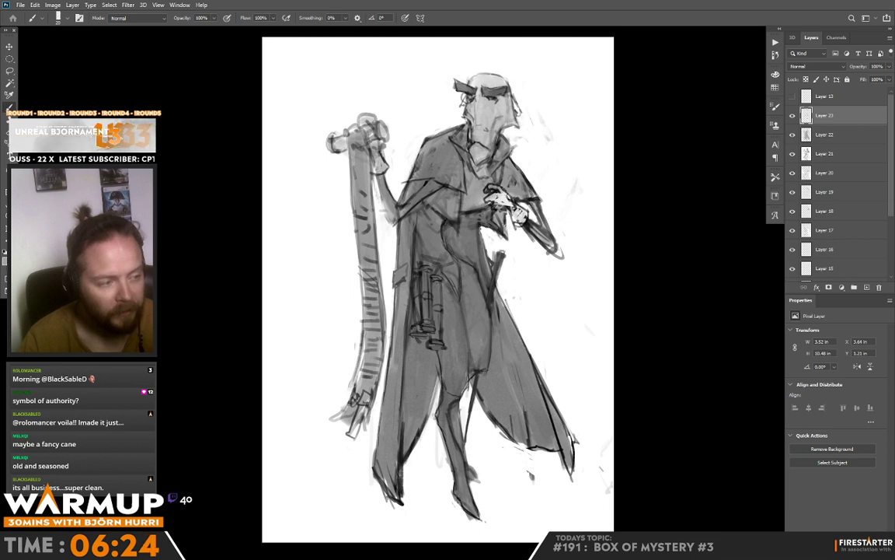
key("f")
key("f")
key("f")
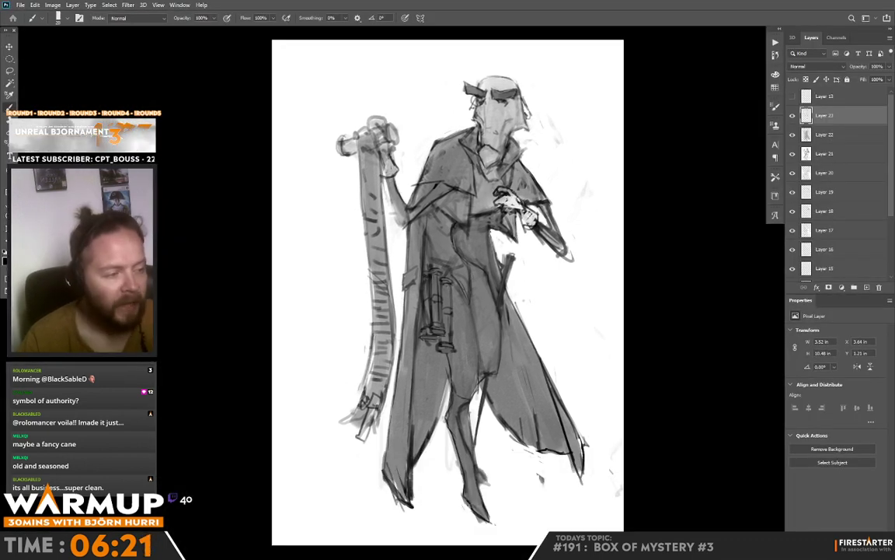
left_click_drag(577, 227, 545, 227)
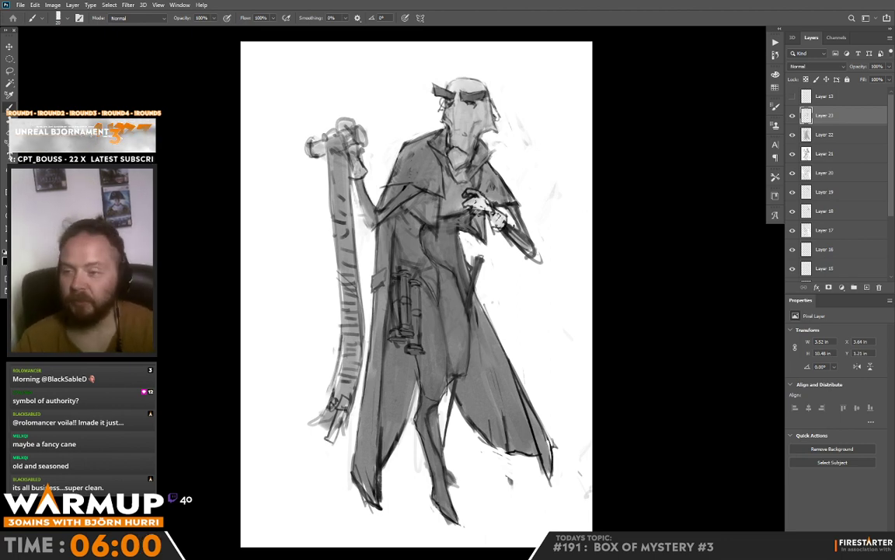
- Undo the last strokes and draw rounded details on the end knob of the roll above the hanging strip
key("ctrl+z")
key("ctrl+z")
left_click_drag(506, 195, 510, 254)
left_click(322, 216, "alt")
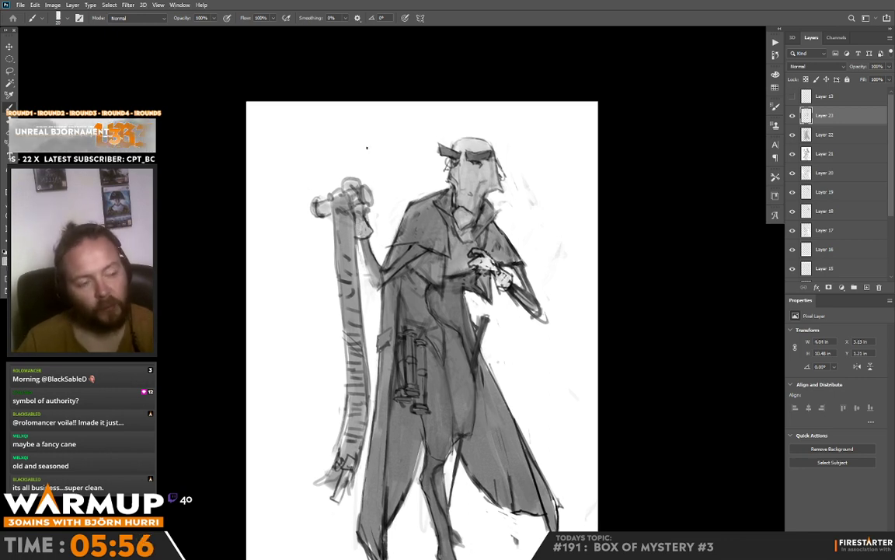
left_click(418, 147)
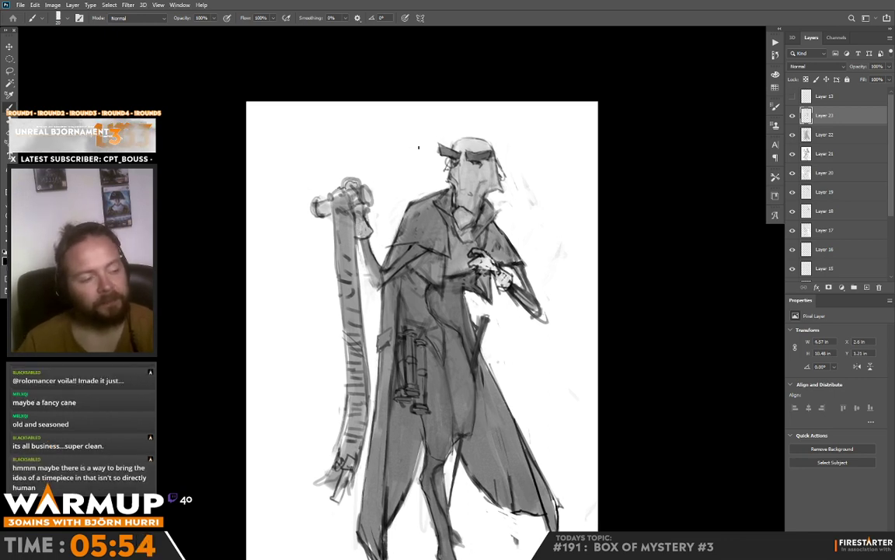
left_click_drag(328, 193, 319, 195)
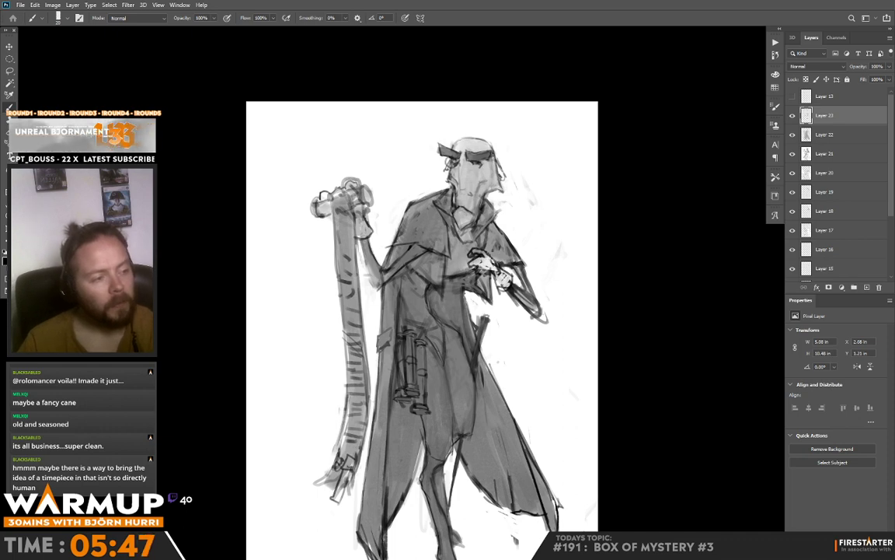
- Tidy the outer edge of the face and strengthen the line of the cape's hem over the raised arm
left_click_drag(499, 154, 503, 171)
left_click(508, 158, "alt")
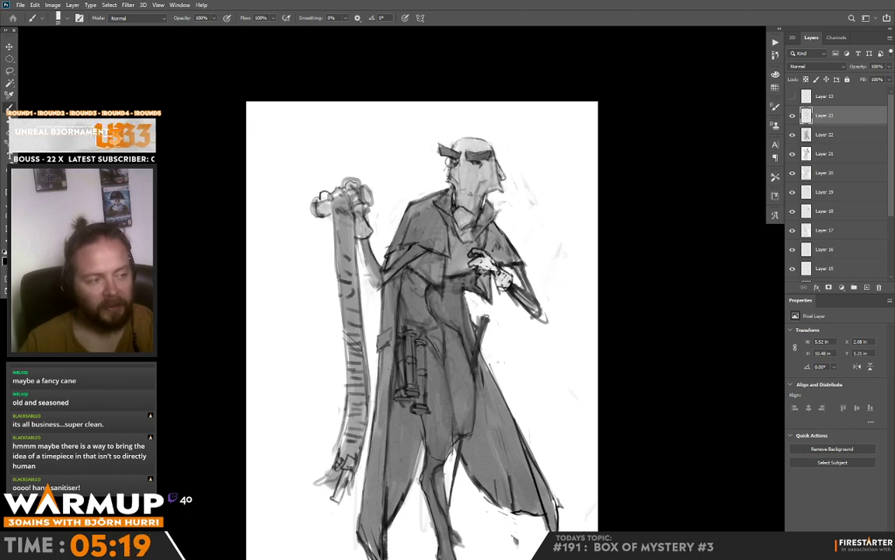
left_click_drag(533, 196, 521, 136)
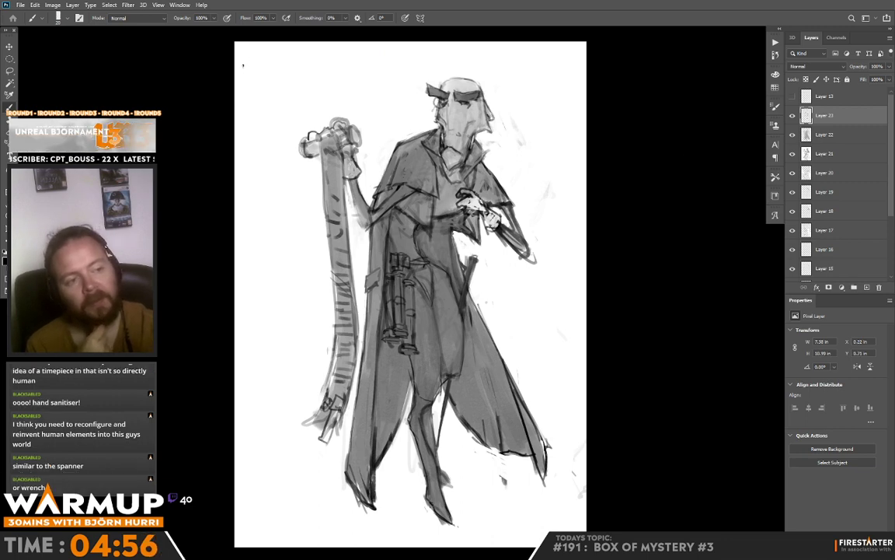
- Handwrite the note "HAND SANITISER" in the empty upper-left corner of the canvas
left_click_drag(242, 58, 243, 69)
mouse_move(243, 63)
left_mouse_down()
mouse_move(256, 57)
mouse_move(255, 68)
left_mouse_up()
left_click_drag(257, 58, 264, 67)
left_click_drag(271, 59, 273, 67)
mouse_move(274, 68)
left_mouse_down()
mouse_move(276, 59)
mouse_move(279, 67)
left_mouse_up()
left_click(282, 56)
left_click_drag(281, 59, 298, 67)
left_click(290, 55)
mouse_move(300, 59)
left_mouse_down()
mouse_move(304, 67)
mouse_move(304, 59)
left_mouse_up()
mouse_move(308, 57)
left_mouse_down()
mouse_move(308, 67)
mouse_move(295, 67)
left_mouse_up()
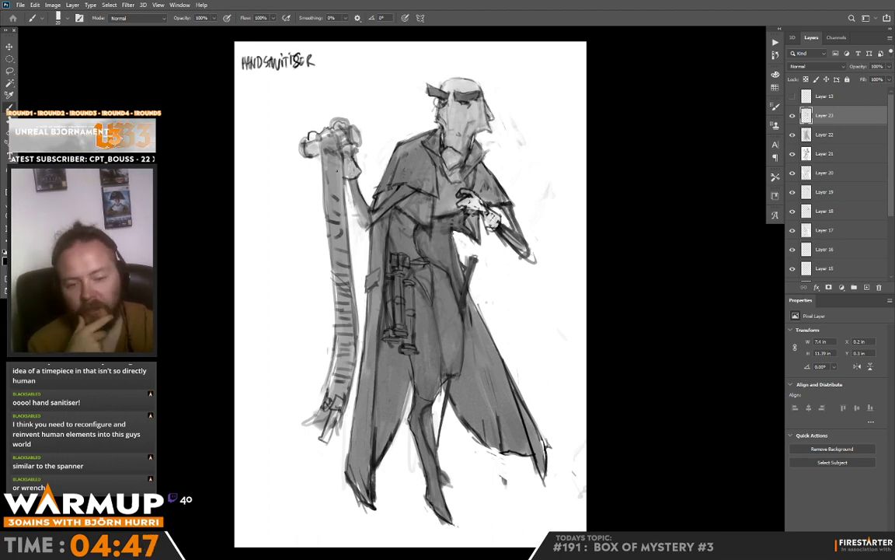
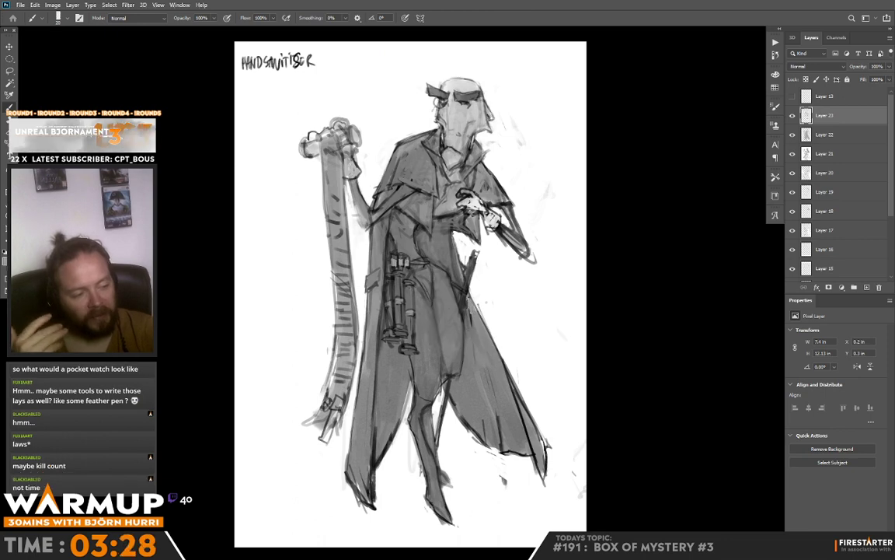
- Sketch a small abacus with a square frame and rows of beads in the empty space beside the hanging strip
left_click(468, 339, "alt")
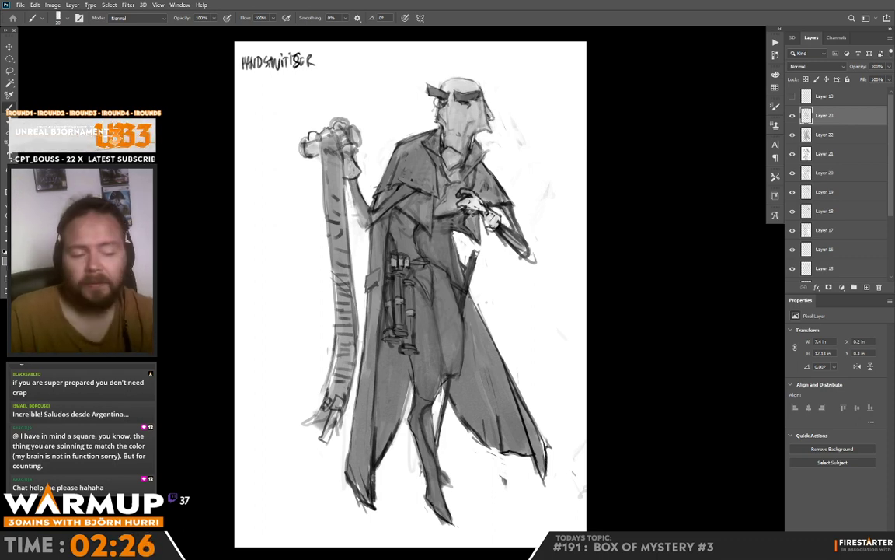
mouse_move(246, 299)
left_mouse_down()
mouse_move(256, 250)
mouse_move(261, 303)
mouse_move(296, 305)
left_mouse_up()
mouse_move(296, 305)
left_mouse_down()
mouse_move(292, 251)
mouse_move(286, 309)
left_mouse_up()
mouse_move(255, 251)
left_mouse_down()
mouse_move(287, 257)
mouse_move(287, 283)
left_mouse_up()
mouse_move(257, 295)
left_mouse_down()
mouse_move(278, 296)
mouse_move(276, 283)
left_mouse_up()
left_click_drag(282, 265, 279, 266)
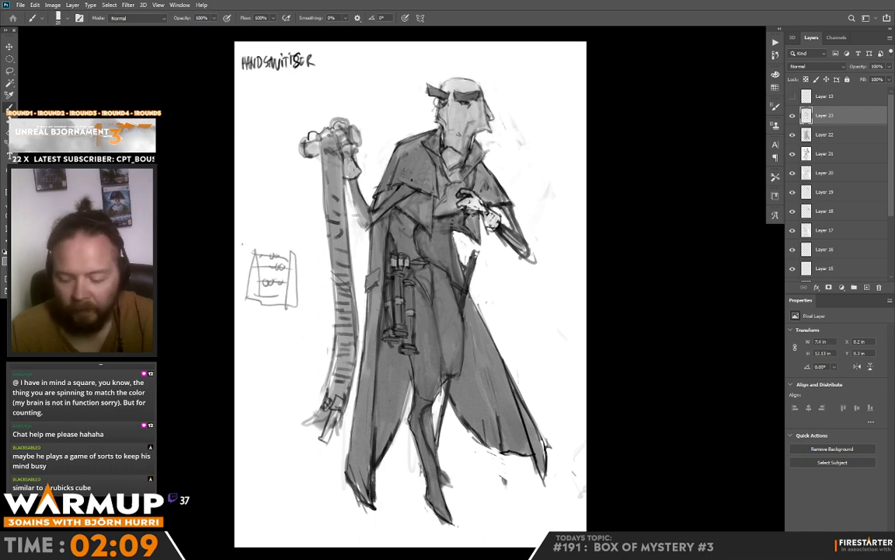
- Delete the abacus sketch with an elliptical selection, deselect, and return to the brush
key("m")
left_click_drag(220, 224, 309, 335)
key("Delete")
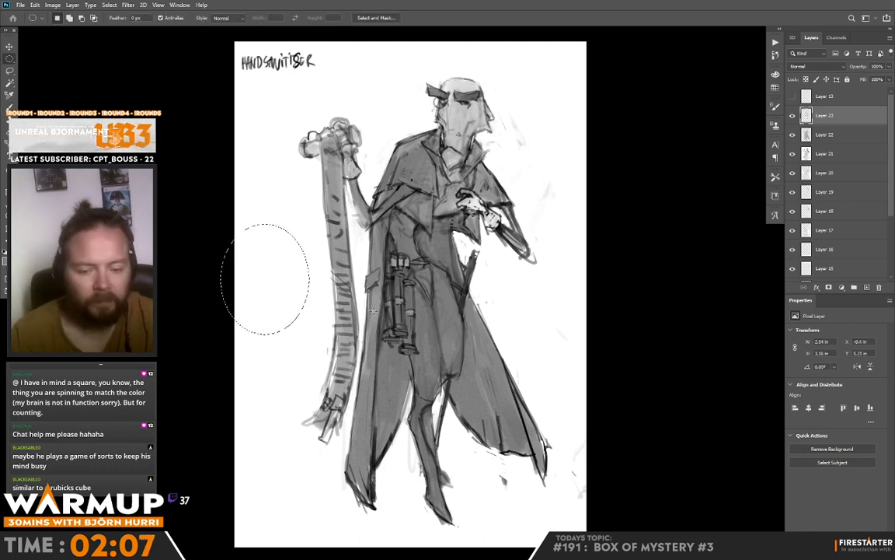
key("ctrl+d")
key("b")
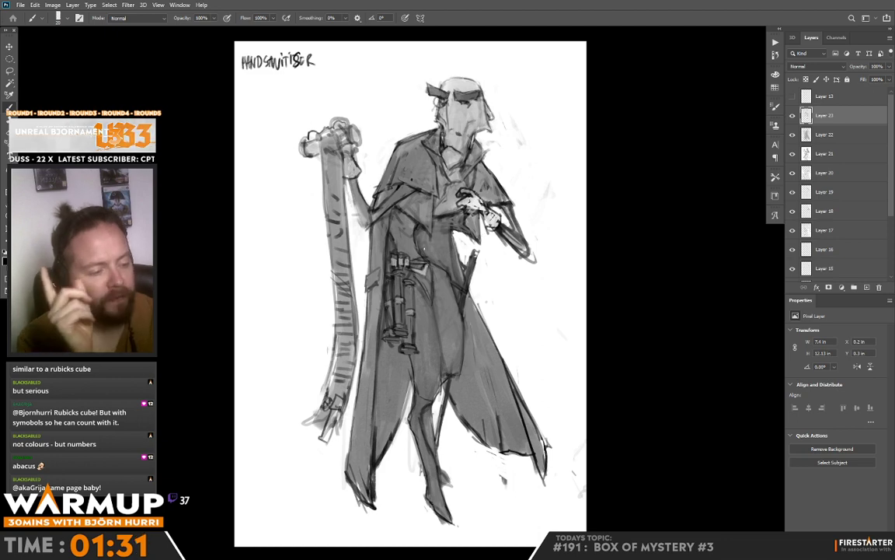
- Block in the top of the belt pouch above the hanging vials with a flat dark grey
right_click(482, 154)
left_click_drag(480, 149, 485, 149)
left_click(359, 247)
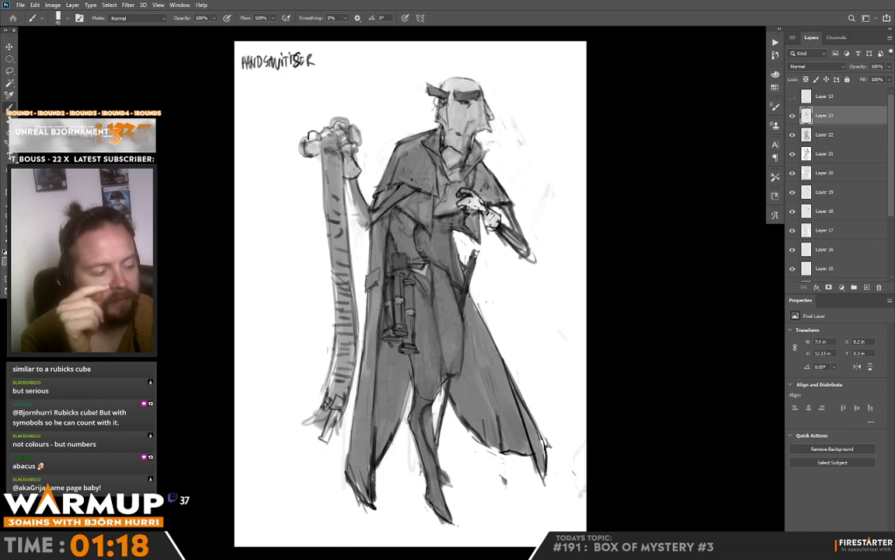
left_click(402, 259, "alt")
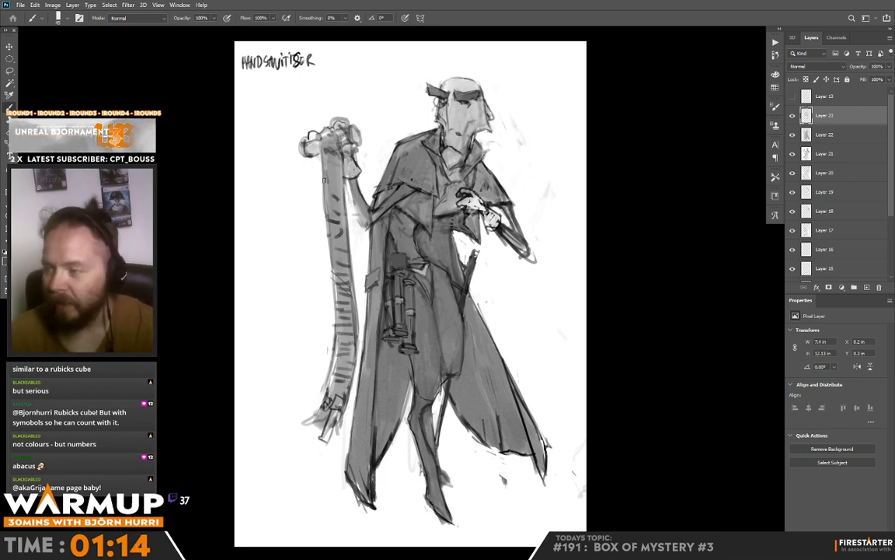
- Sketch a small perspective cube below the "HAND SANITISER" note and divide its faces into a grid
right_click(327, 220)
left_click(381, 148)
left_click(629, 106)
left_click_drag(247, 176, 248, 213)
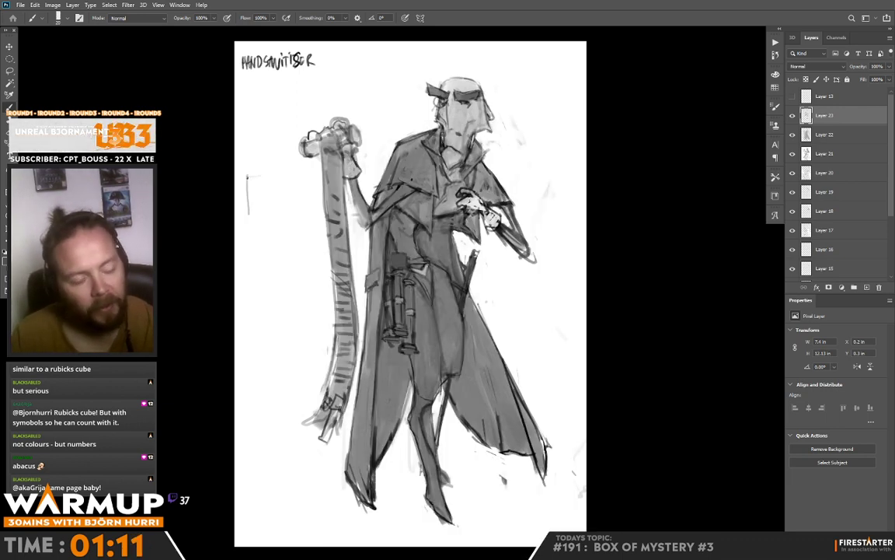
key("ctrl+z")
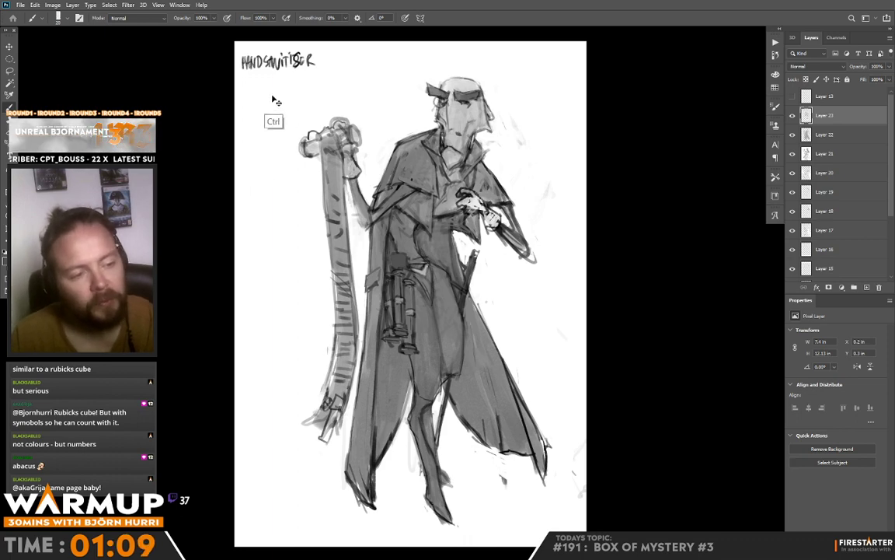
mouse_move(244, 78)
left_mouse_down()
mouse_move(243, 101)
mouse_move(268, 110)
mouse_move(289, 87)
mouse_move(247, 76)
mouse_move(285, 79)
mouse_move(267, 110)
left_mouse_up()
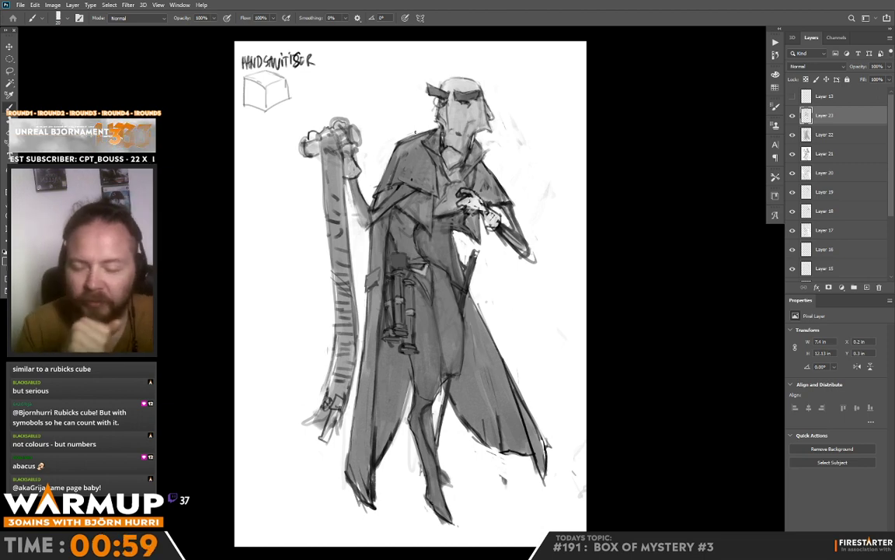
mouse_move(257, 86)
left_mouse_down()
mouse_move(259, 103)
mouse_move(247, 65)
mouse_move(244, 94)
mouse_move(266, 102)
mouse_move(278, 83)
left_mouse_up()
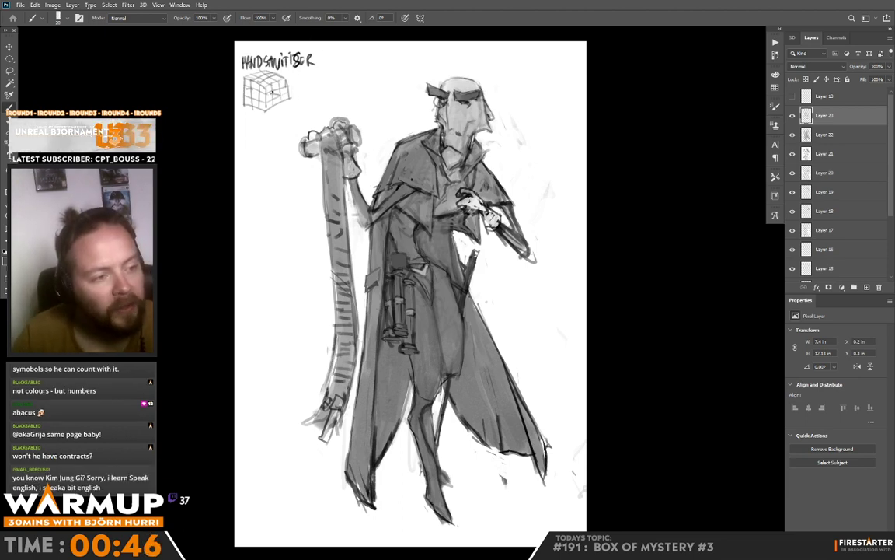
- Sketch a small block sliding out of the cube's side and a tall, framed vial below the cube
mouse_move(268, 91)
left_mouse_down()
mouse_move(263, 83)
mouse_move(295, 100)
mouse_move(283, 85)
left_mouse_up()
key("ctrl+z")
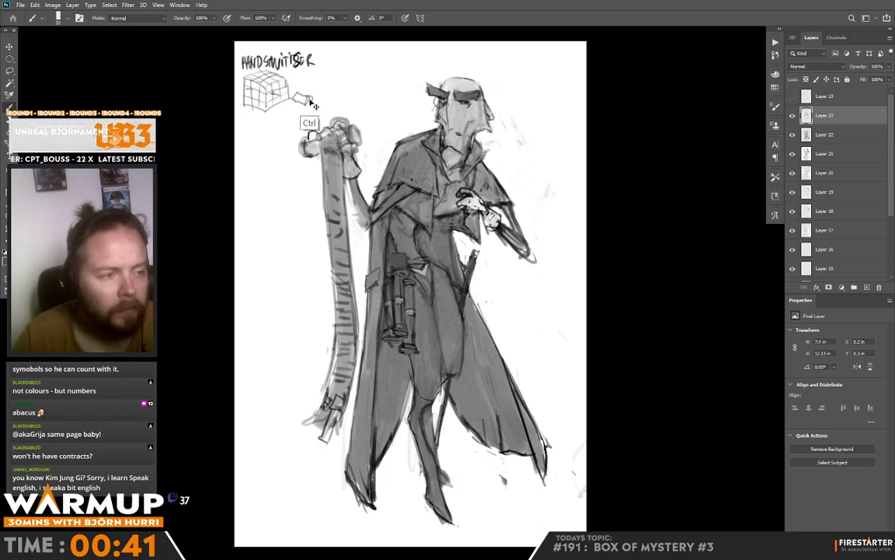
key("ctrl+z")
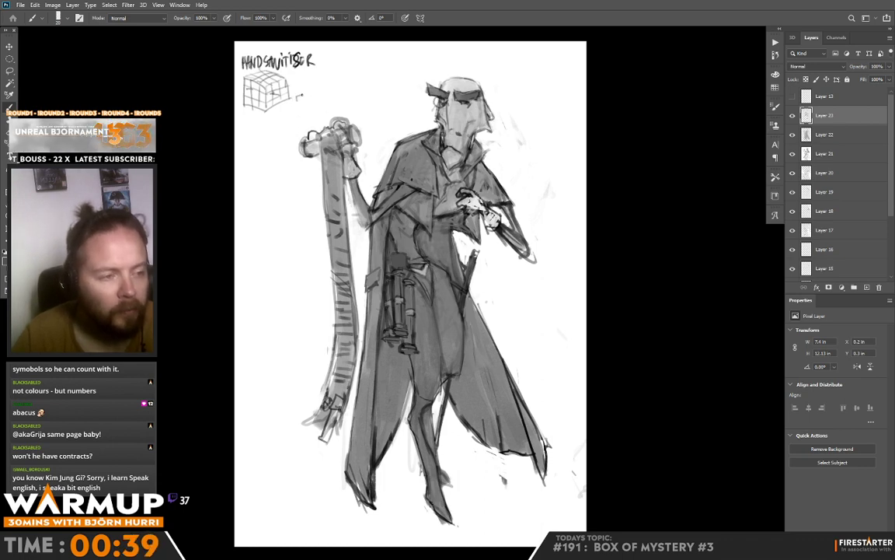
mouse_move(297, 97)
left_mouse_down()
mouse_move(313, 99)
mouse_move(307, 103)
mouse_move(306, 95)
left_mouse_up()
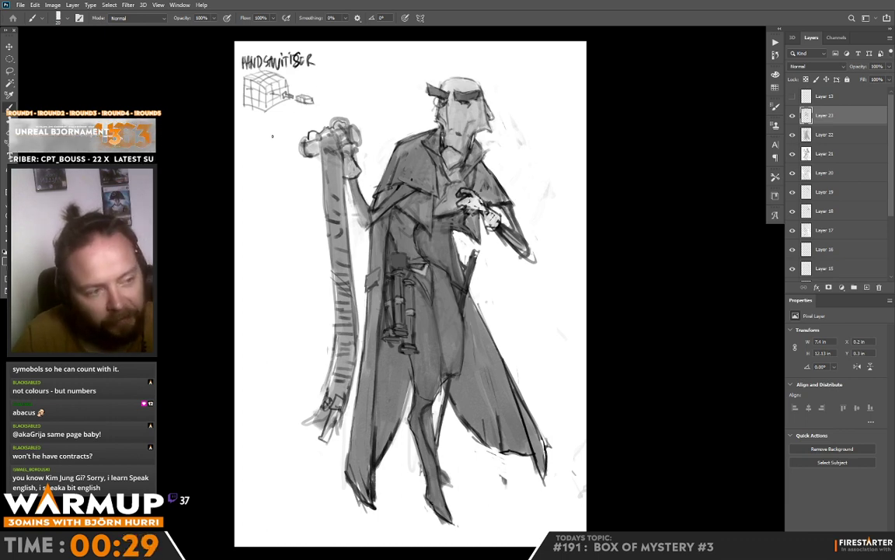
mouse_move(268, 123)
left_mouse_down()
mouse_move(269, 156)
mouse_move(283, 122)
mouse_move(279, 158)
left_mouse_up()
left_click_drag(279, 123, 279, 159)
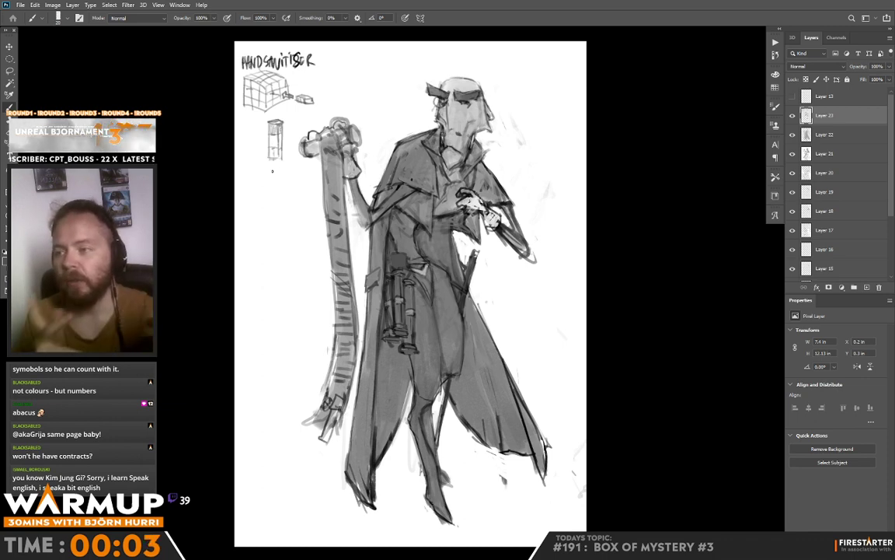
- Draw an upward arrow pointing to the cube and handwrite the note "SWIZ ARMY CUBE" beneath it
left_click_drag(246, 161, 250, 122)
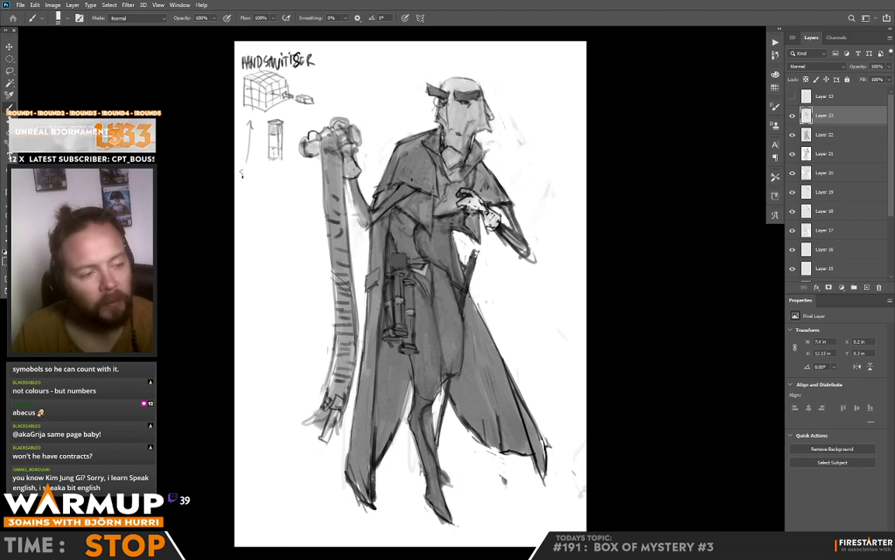
left_click_drag(245, 171, 259, 178)
mouse_move(259, 170)
left_mouse_down()
mouse_move(264, 177)
mouse_move(240, 188)
mouse_move(256, 185)
mouse_move(248, 197)
left_mouse_up()
key("ctrl+z")
key("ctrl+z")
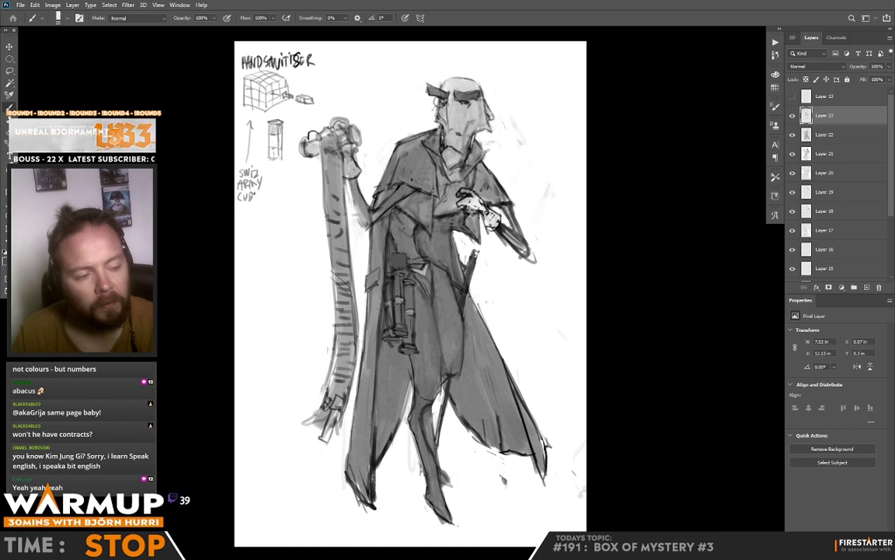
left_click_drag(257, 194, 257, 200)
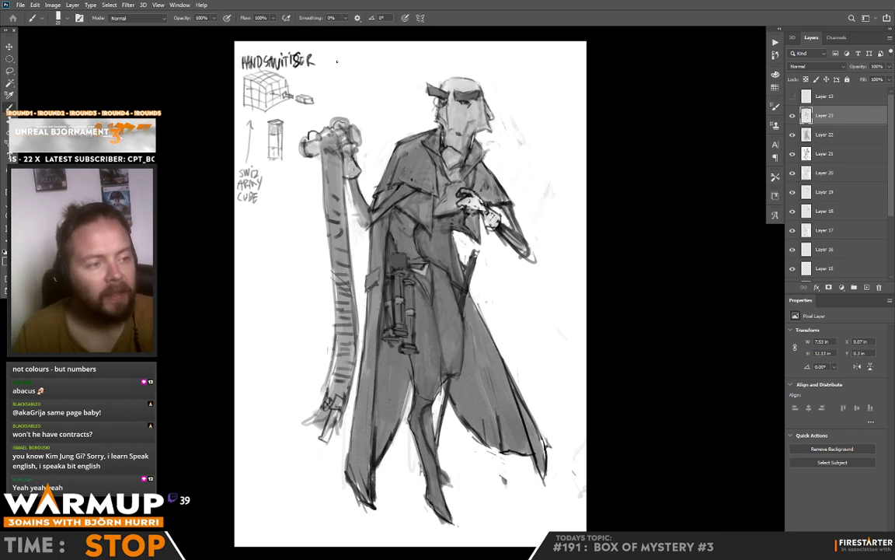
- Sketch a dispenser-like box with a rounded top beside the "HAND SANITISER" note and draw an arrow from it towards the cube
mouse_move(328, 67)
left_mouse_down()
mouse_move(340, 53)
mouse_move(352, 82)
left_mouse_up()
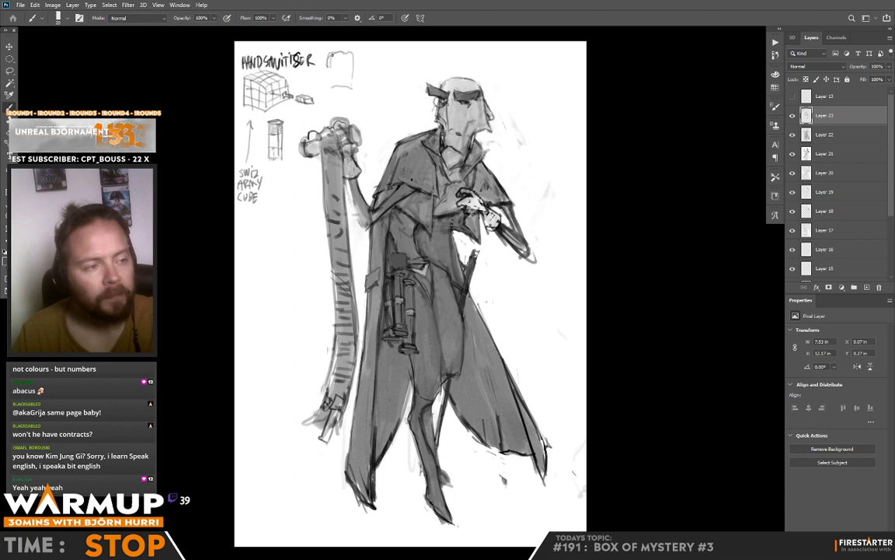
mouse_move(334, 86)
left_mouse_down()
mouse_move(337, 62)
mouse_move(341, 84)
left_mouse_up()
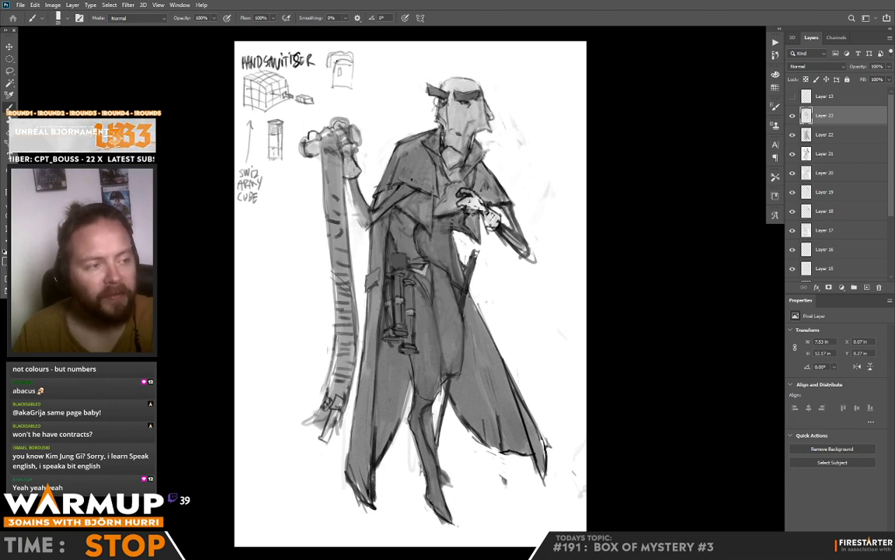
mouse_move(336, 61)
left_mouse_down()
mouse_move(351, 61)
mouse_move(353, 85)
left_mouse_up()
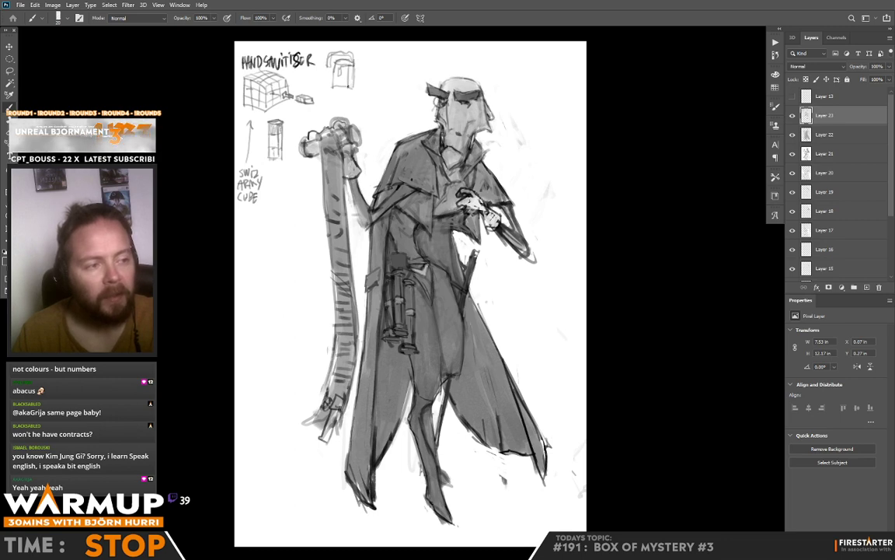
key("e")
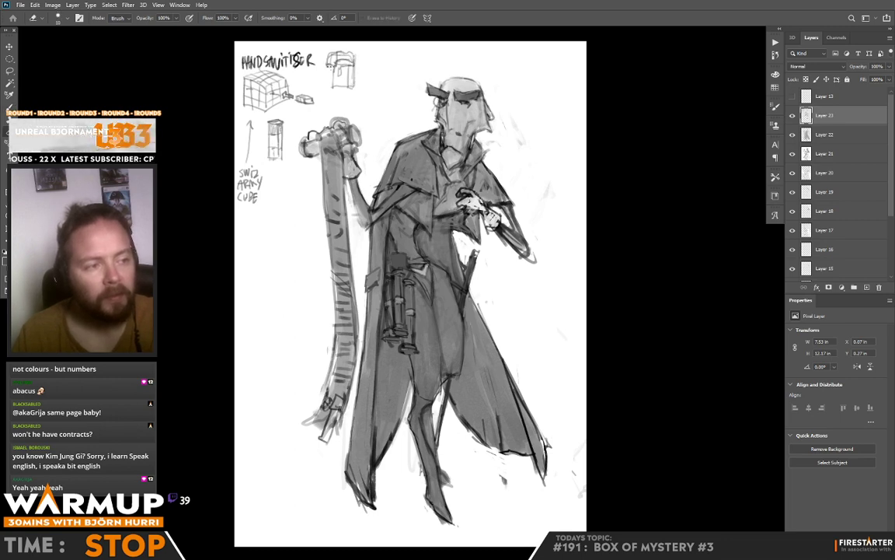
key("b")
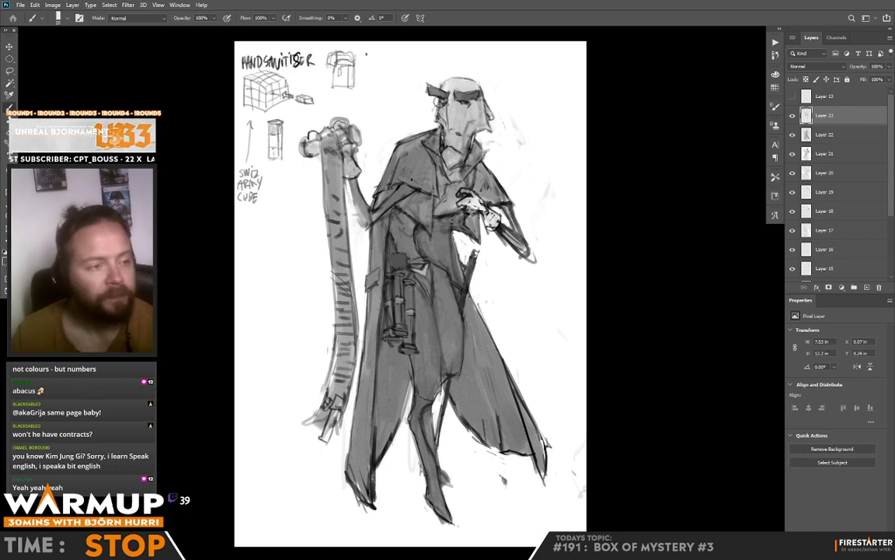
left_click_drag(309, 73, 310, 80)
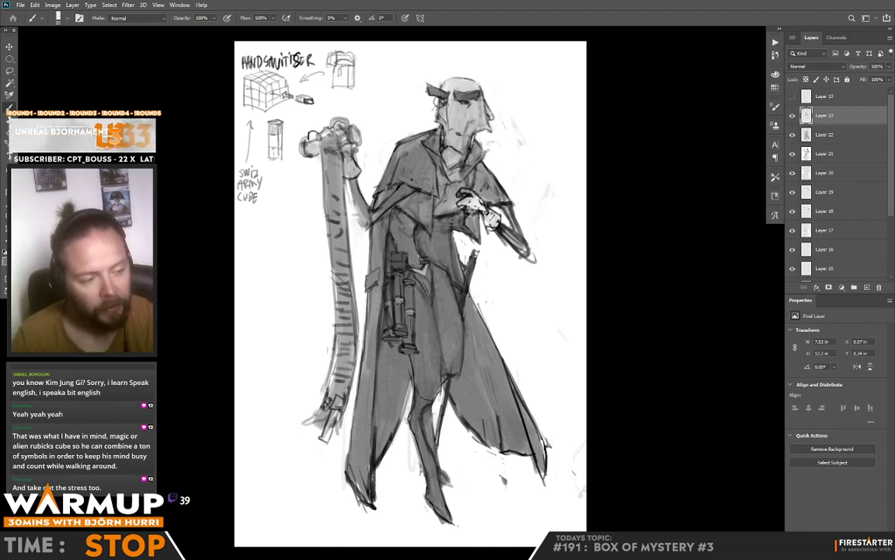
- Handwrite the label "VIAL" under the tall vial sketch and draw an arrow from the vial to the small sliding block
key("alt")
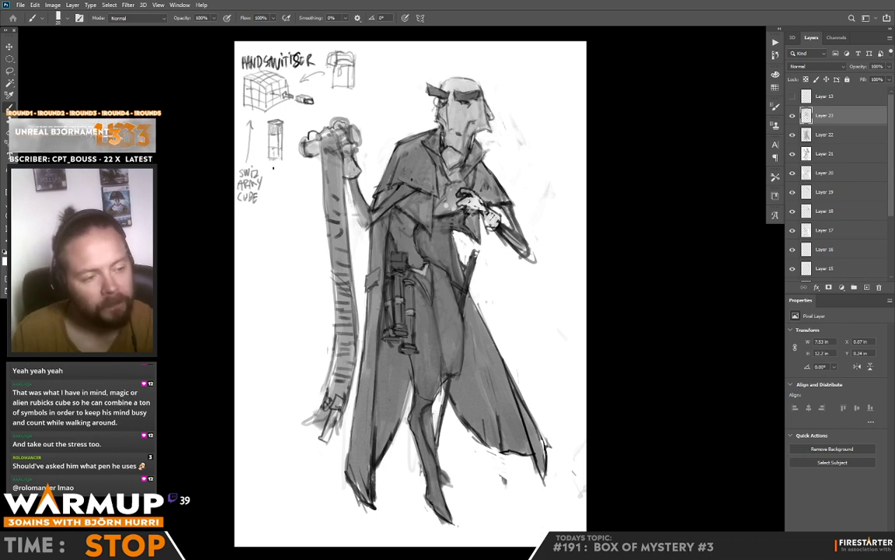
key("x")
left_click_drag(269, 165, 285, 170)
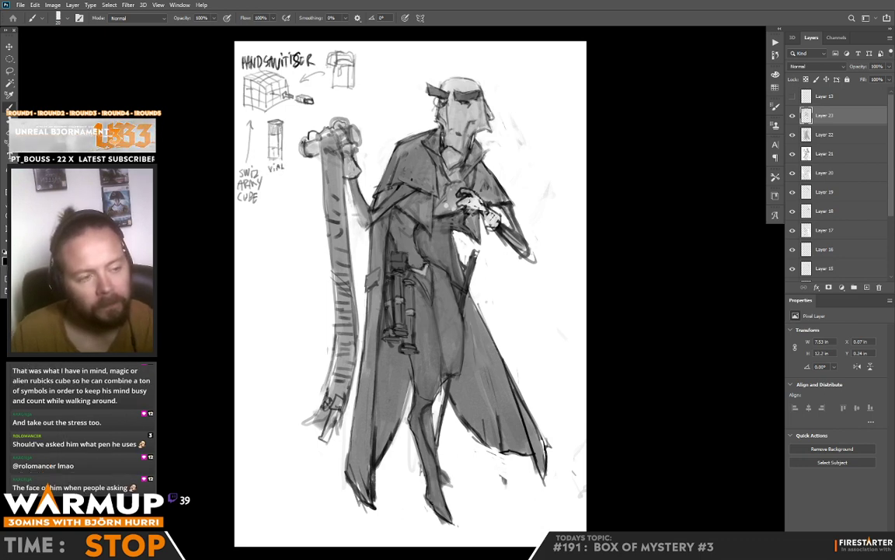
left_click_drag(286, 116, 297, 112)
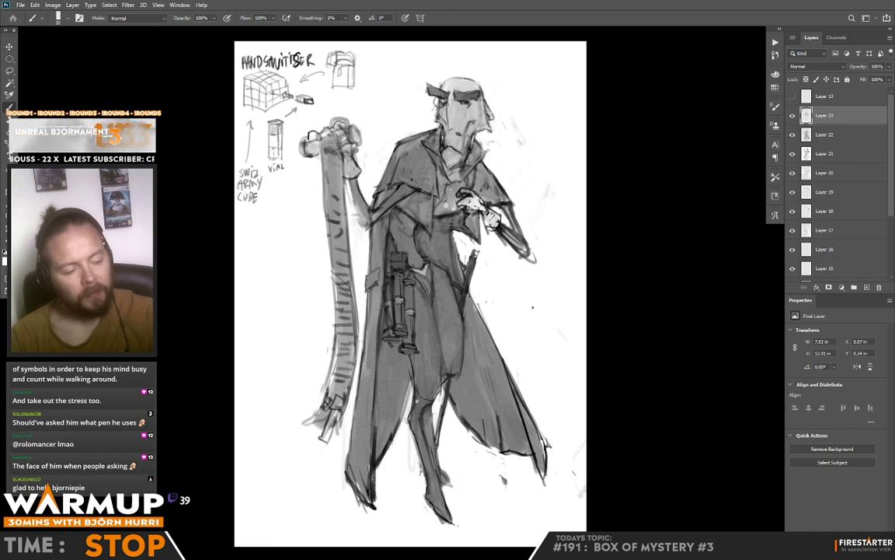
- Add dark accent strokes at the villain's knee and along the side of the belt pouch
left_click_drag(417, 401, 428, 399)
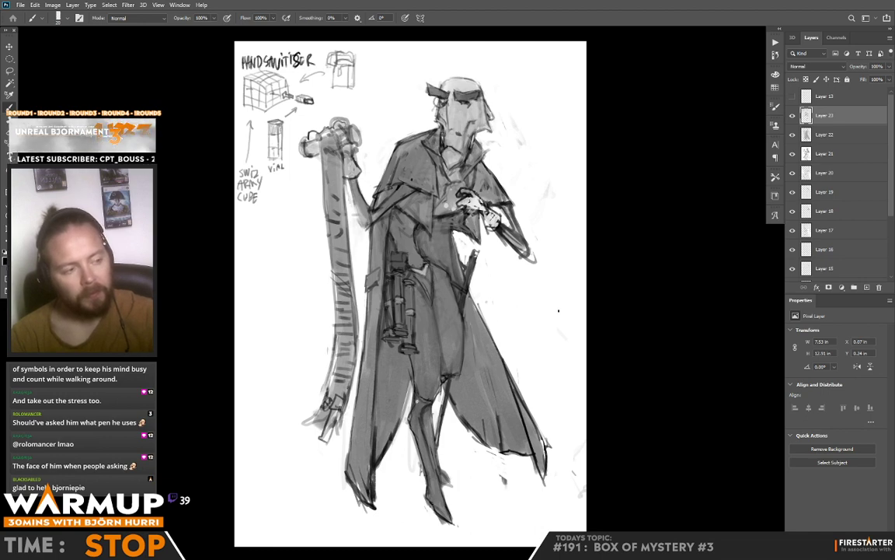
mouse_move(382, 259)
left_mouse_down()
mouse_move(391, 303)
mouse_move(395, 269)
left_mouse_up()
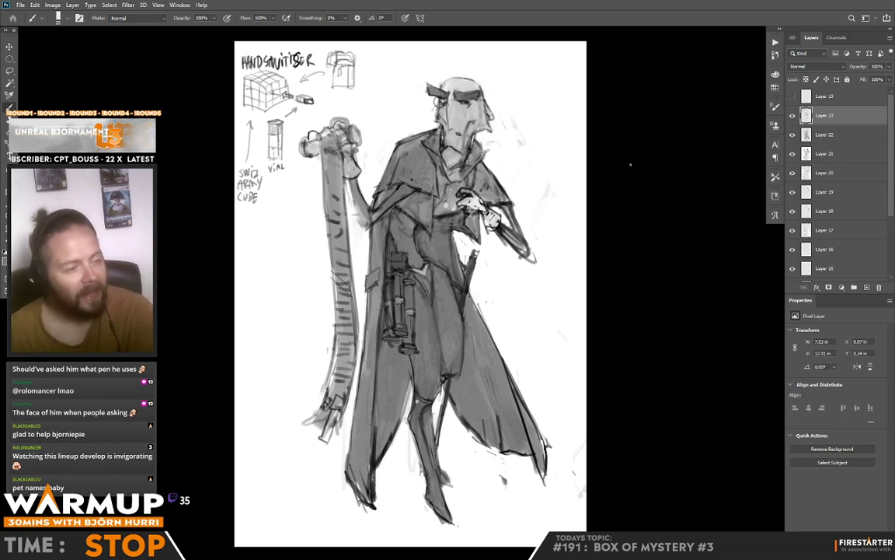
- Leave the full-screen view, shrink the warmup191.psd window and move it clear of the other document
key("f")
key("f")
left_click_drag(207, 52, 212, 109)
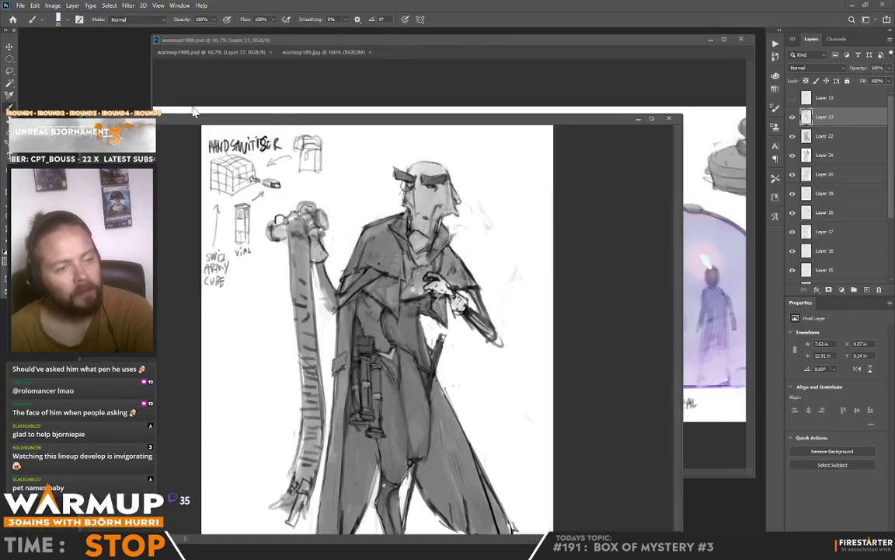
left_click_drag(682, 115, 420, 40)
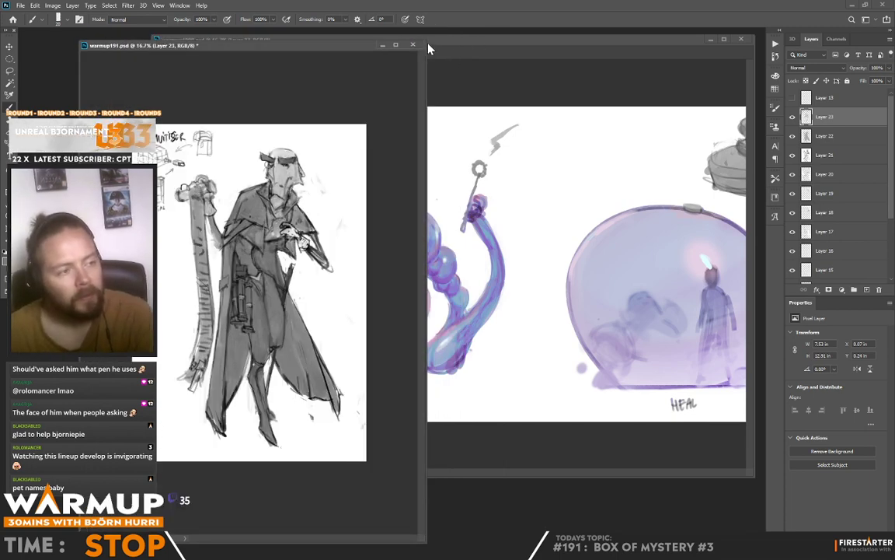
mouse_move(429, 44)
left_mouse_down()
mouse_move(330, 136)
mouse_move(335, 185)
left_mouse_up()
left_click_drag(277, 187, 227, 105)
- Bring the warmup190B.psd window forward, narrow it and move it to the empty side of the villain document
left_click(153, 37)
mouse_move(154, 37)
left_mouse_down()
mouse_move(304, 41)
mouse_move(268, 31)
left_mouse_up()
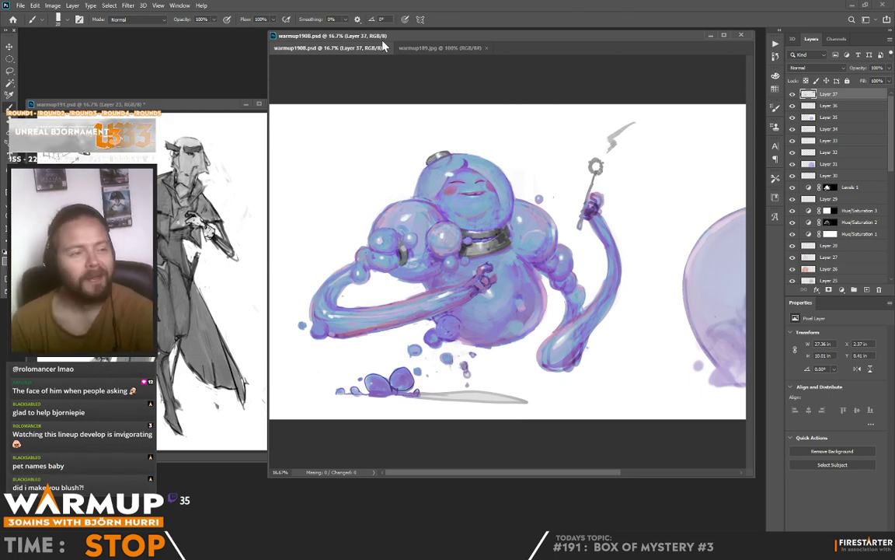
left_click_drag(373, 36, 486, 59)
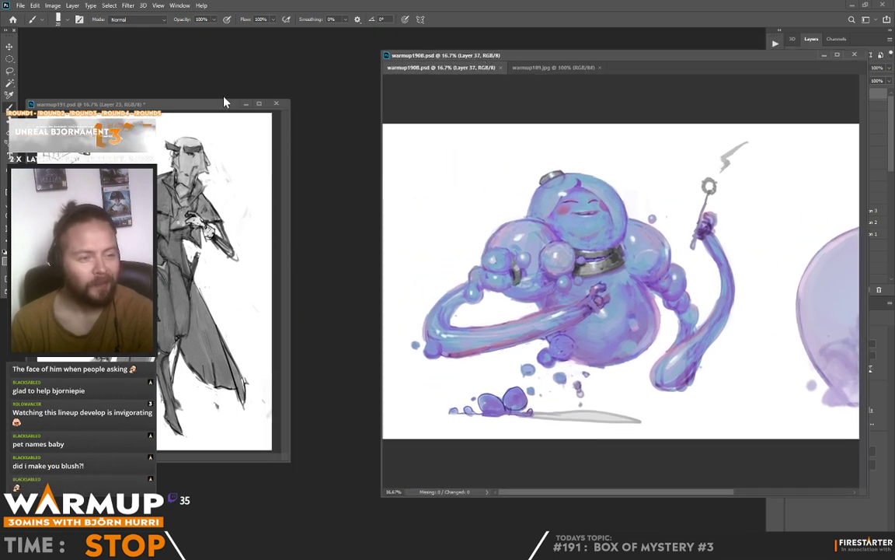
- Move the warmup191.psd window up next to the bubble character's window and make it taller, showing the villain at 16.7%
left_click_drag(221, 101, 304, 48)
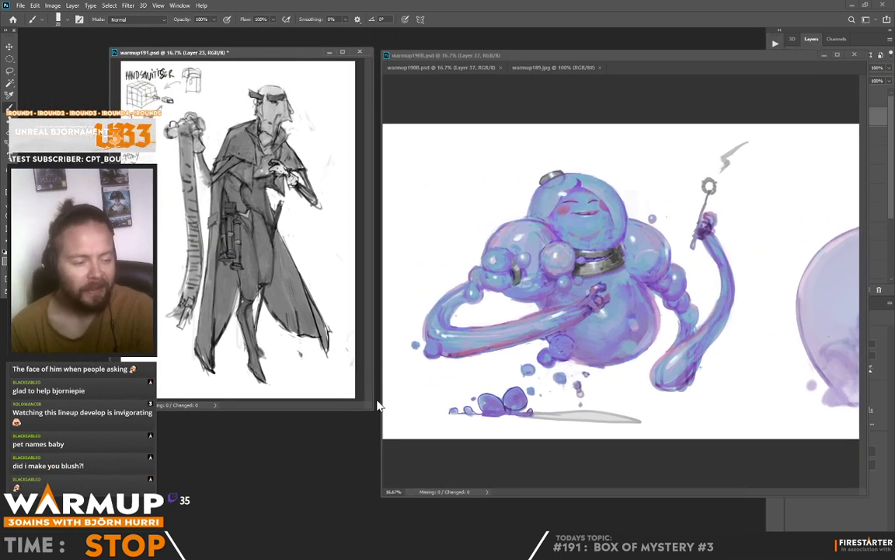
left_click_drag(375, 404, 371, 494)
key("ctrl+plus")
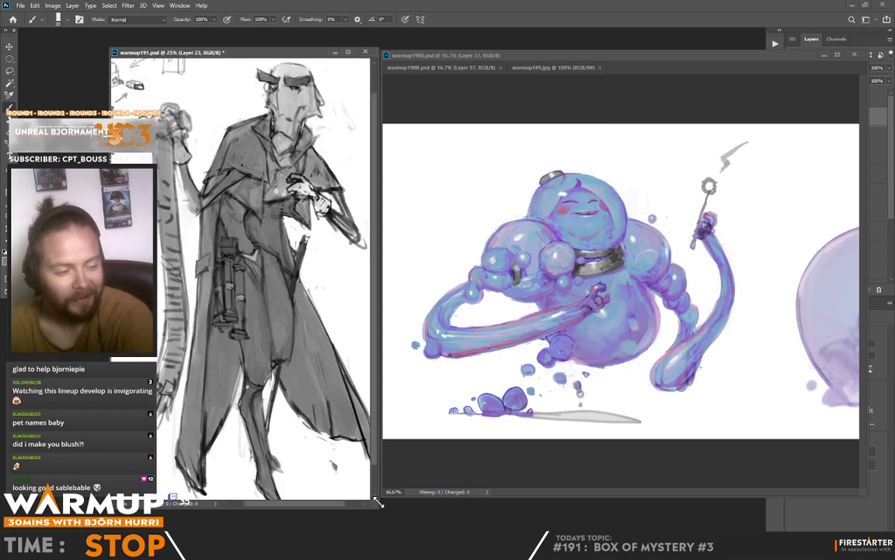
key("ctrl+minus")
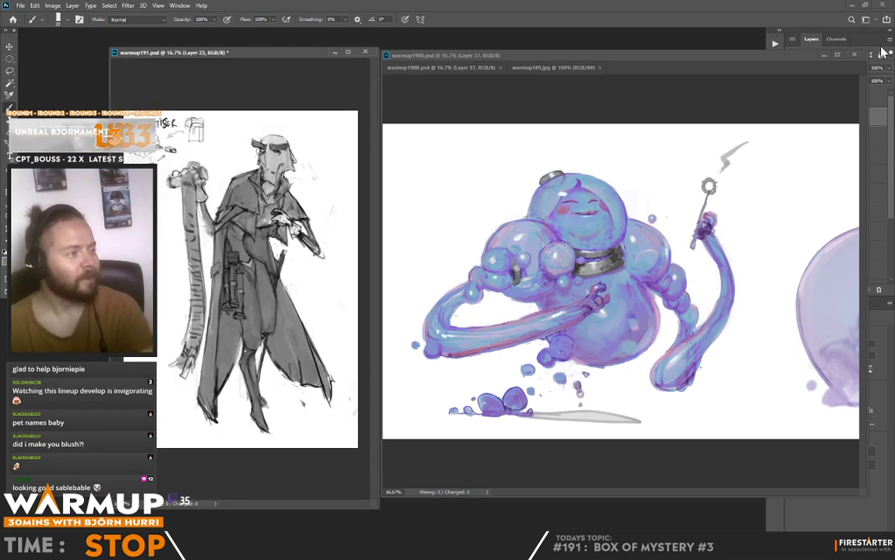
- Fit the warmup190B.psd window between the villain document and the layers, and extend its height
left_click_drag(868, 50, 757, 35)
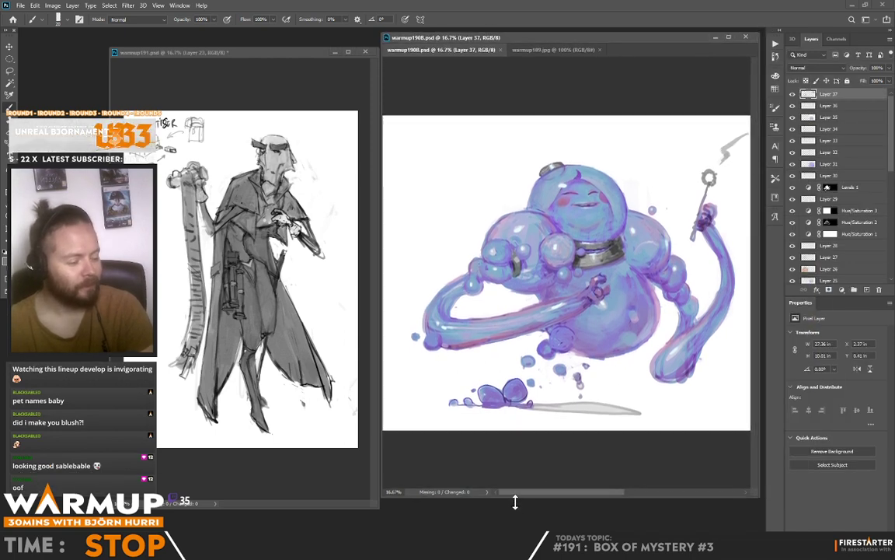
left_click_drag(515, 511, 515, 548)
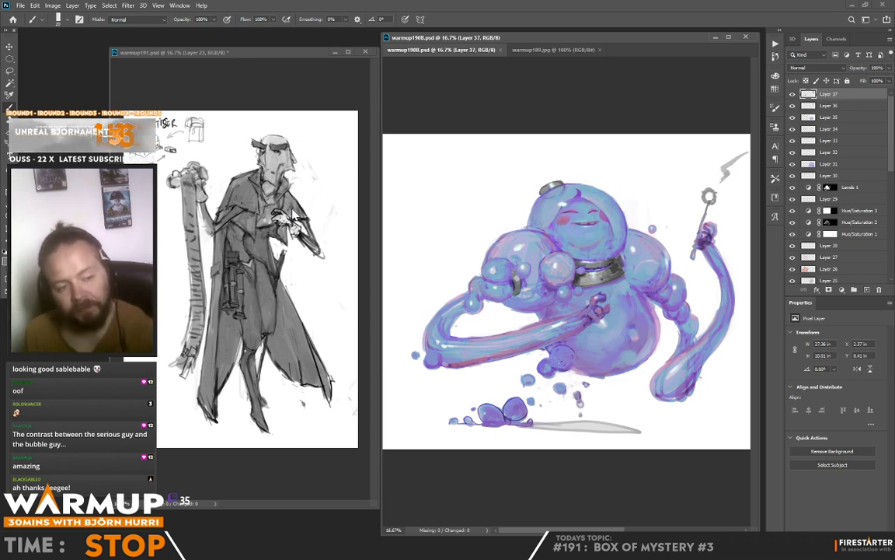
- Lasso the villain's flared coat tail in warmup191.psd, copy it to its own layer, and transform it narrower toward the legs
left_click(292, 214)
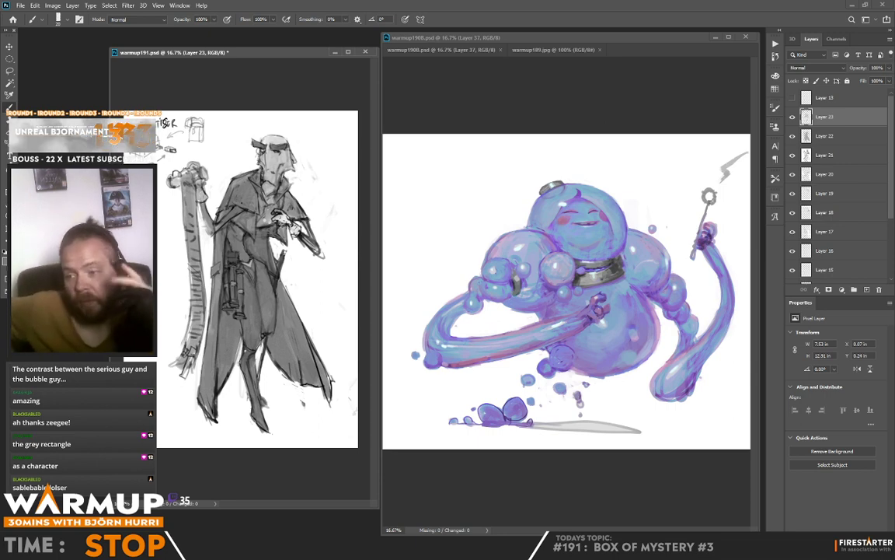
key("l")
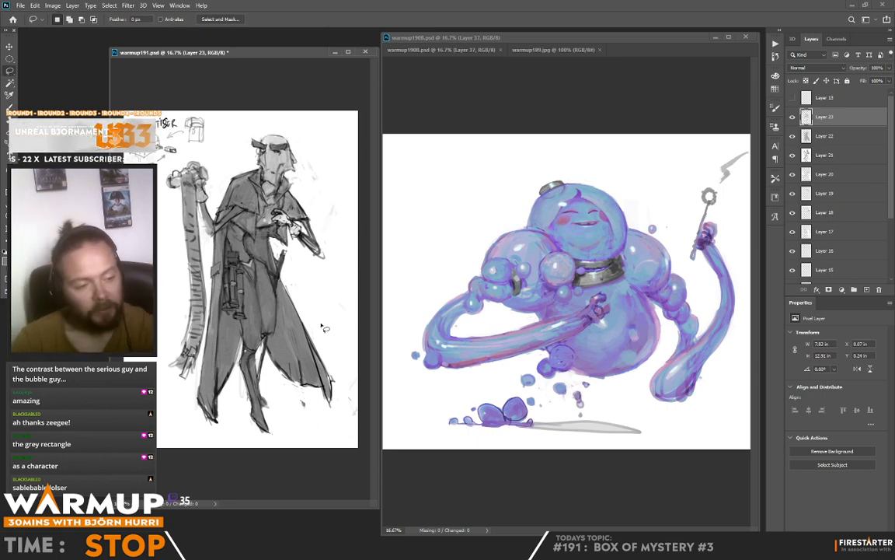
mouse_move(310, 291)
left_mouse_down()
mouse_move(250, 251)
mouse_move(277, 386)
mouse_move(319, 322)
left_mouse_up()
key("ctrl+j")
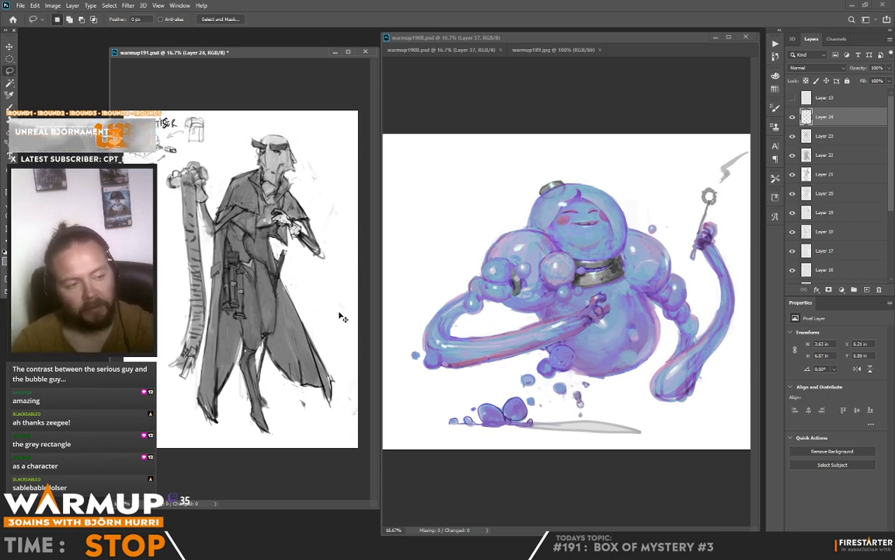
key("ctrl+t")
left_click_drag(310, 431, 279, 426)
key("Return")
- Enlarge the eraser and clean away the surplus parts of the narrowed coat tail around the villain's legs
key("b")
right_click(315, 128)
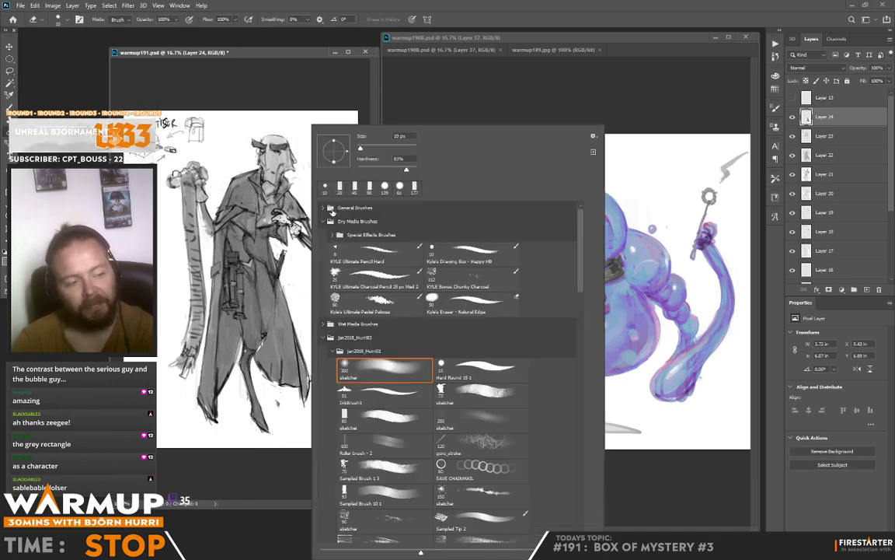
left_click(377, 148)
left_click_drag(280, 283, 274, 342)
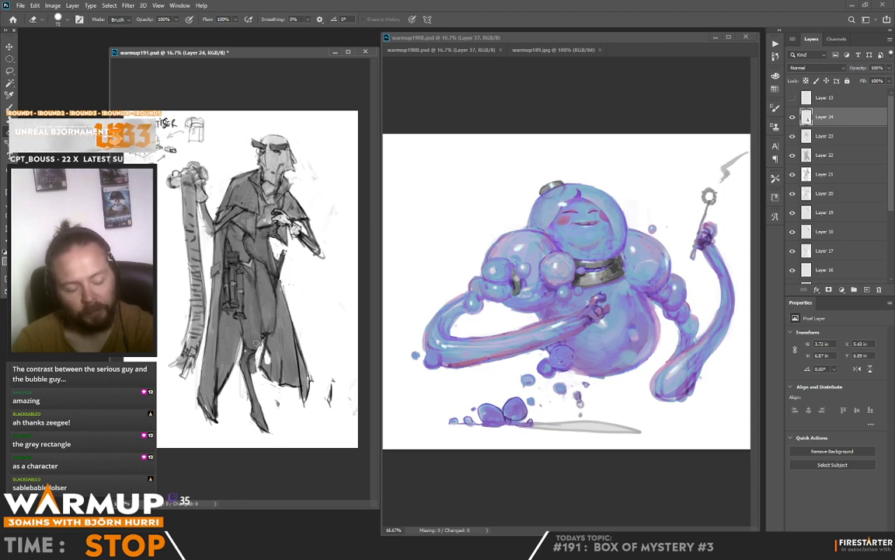
mouse_move(244, 310)
left_mouse_down()
mouse_move(232, 354)
mouse_move(239, 370)
left_mouse_up()
- Repaint the gaps between the villain's legs and coat tail with sampled tones, and save warmup191.psd
key("b")
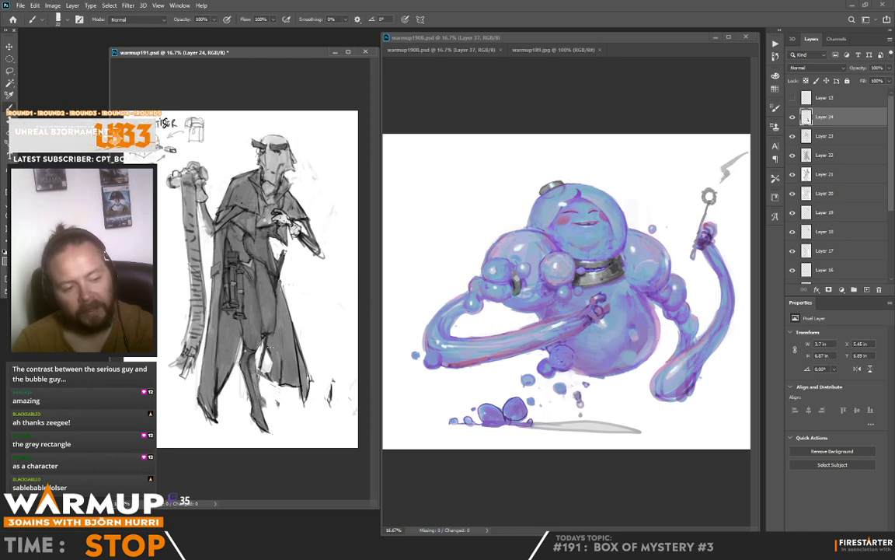
left_click(249, 313, "alt")
mouse_move(245, 334)
left_mouse_down()
mouse_move(235, 309)
mouse_move(232, 343)
mouse_move(228, 322)
mouse_move(247, 292)
left_mouse_up()
left_click(289, 365, "alt")
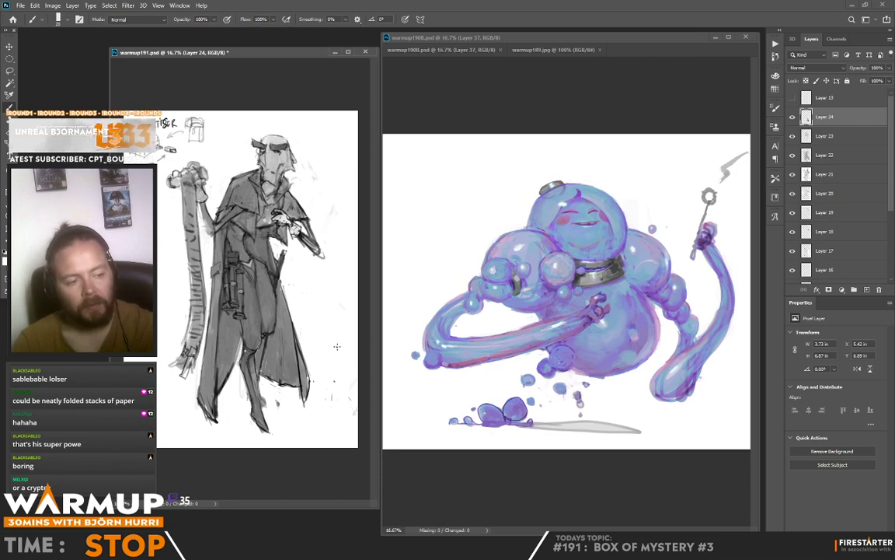
key("ctrl+s")
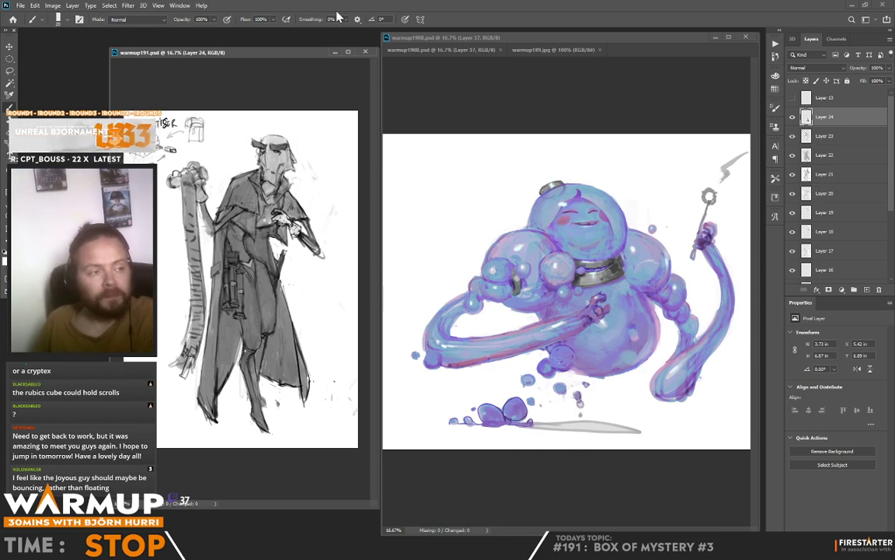
- Show warmup189.jpg in a widened window and mark the Mischievous character with a thick bar above its heading and an "x2"
left_click(541, 60)
left_click(544, 50)
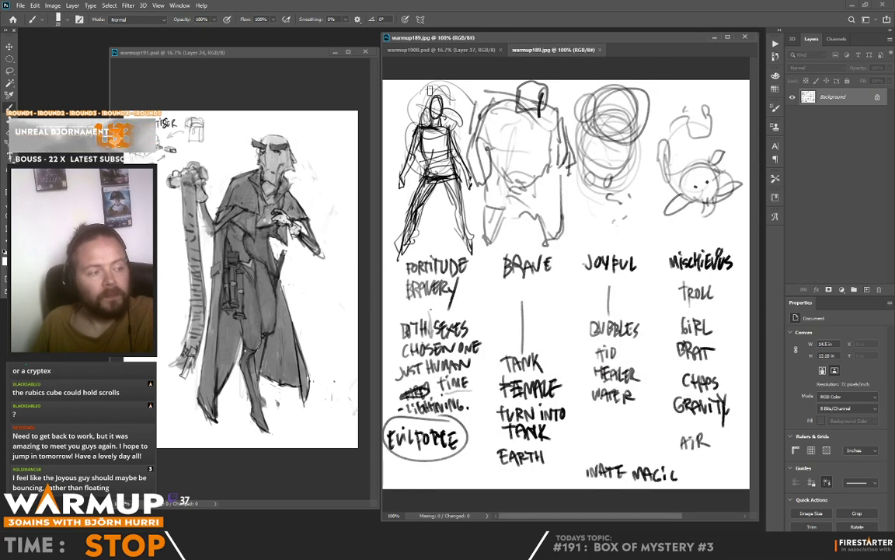
left_click_drag(383, 57, 265, 34)
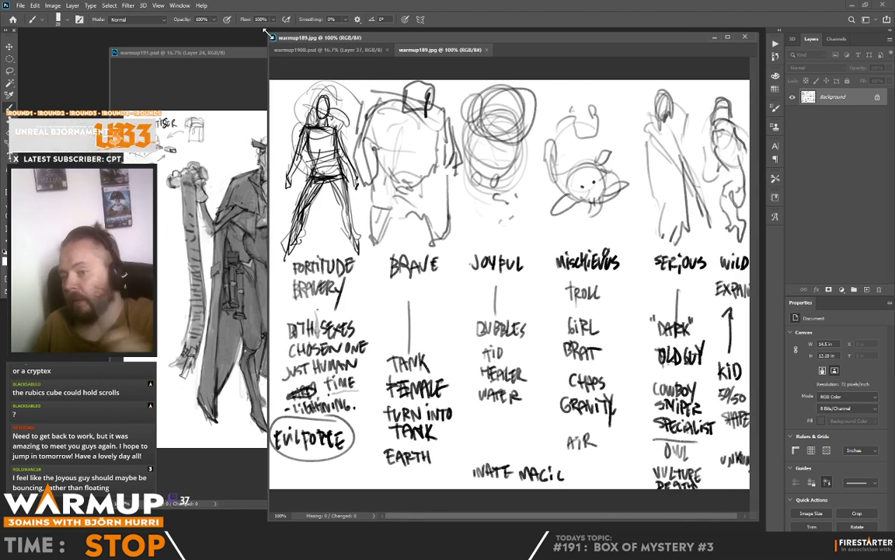
left_click(513, 188)
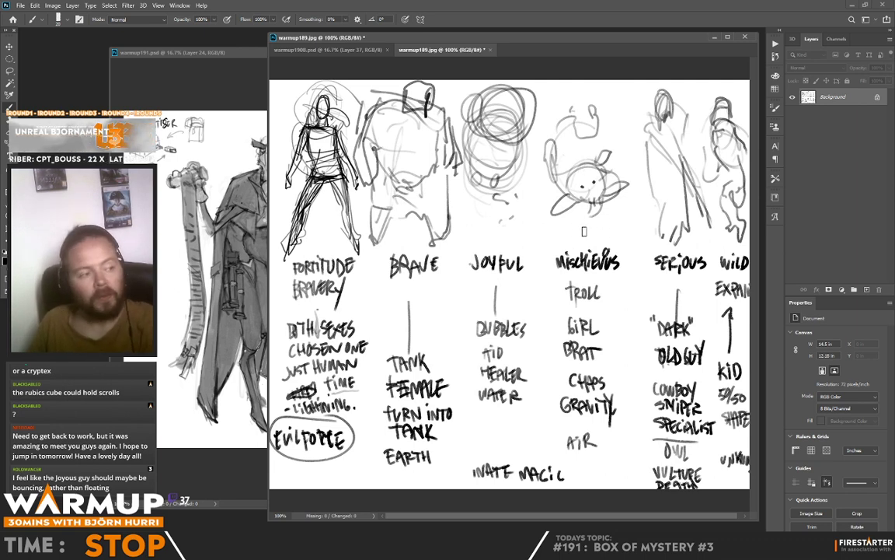
mouse_move(556, 237)
left_mouse_down()
mouse_move(614, 239)
mouse_move(630, 216)
mouse_move(606, 217)
left_mouse_up()
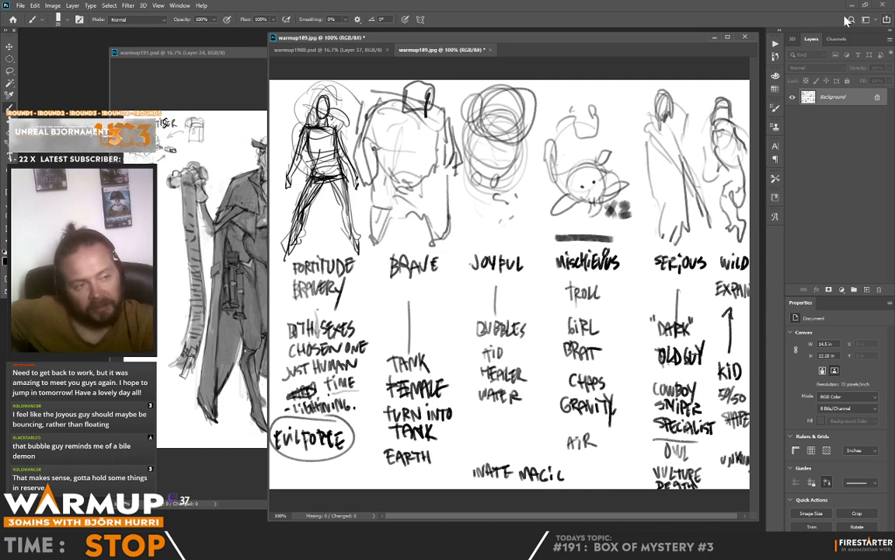
- Narrow the warmup190B.psd window to uncover the villain, and review the warmup189.jpg notes across to Wild before returning to the bubble character
left_click(315, 50)
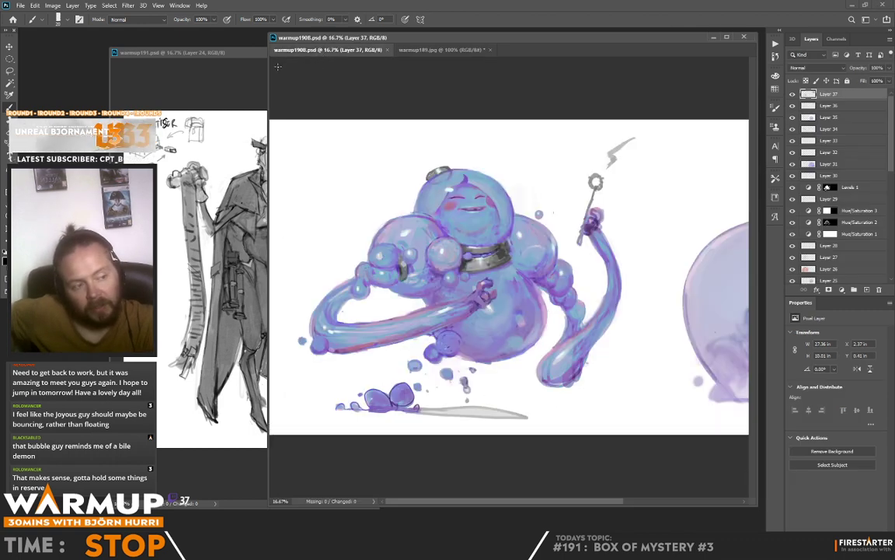
mouse_move(267, 74)
left_mouse_down()
mouse_move(405, 80)
mouse_move(359, 86)
left_mouse_up()
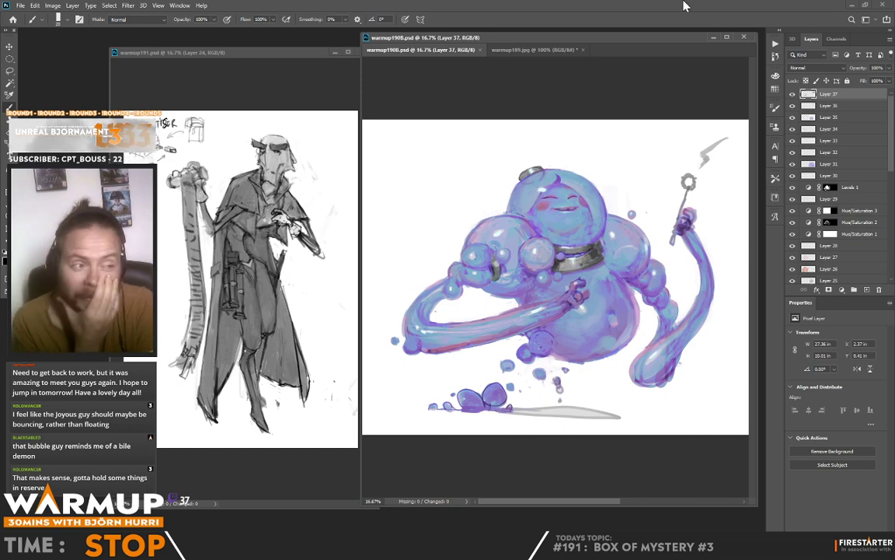
left_click(544, 50)
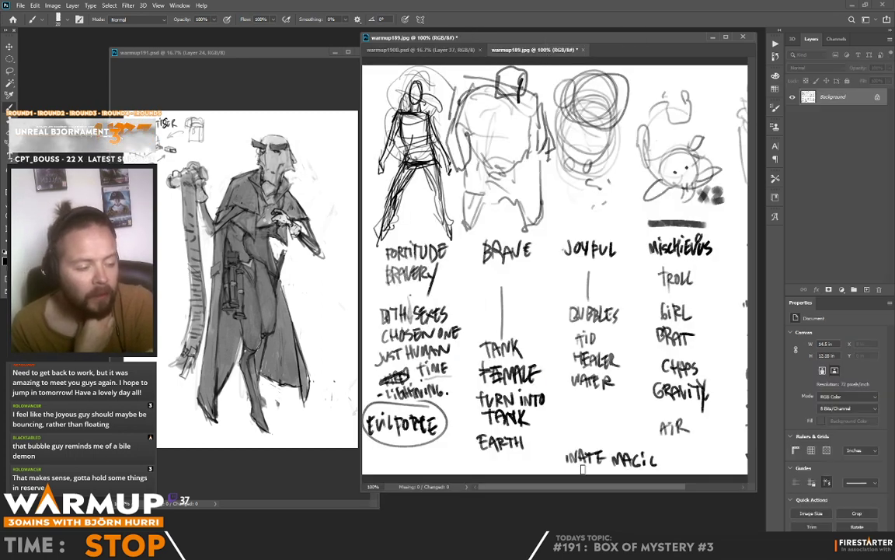
left_click_drag(542, 491, 597, 490)
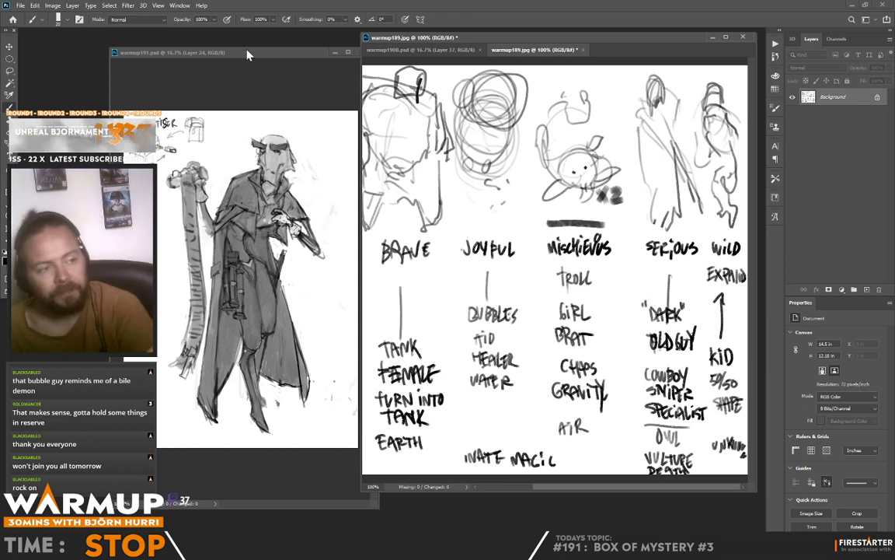
left_click(420, 49)
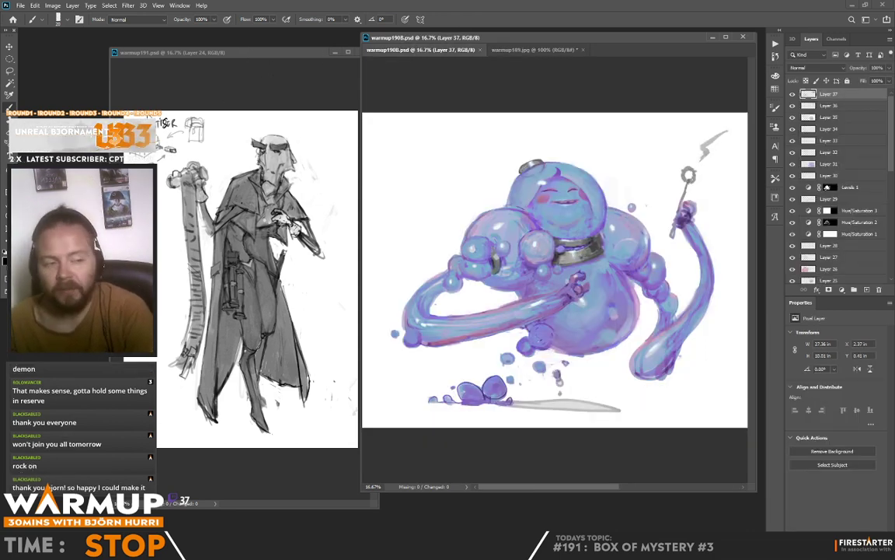